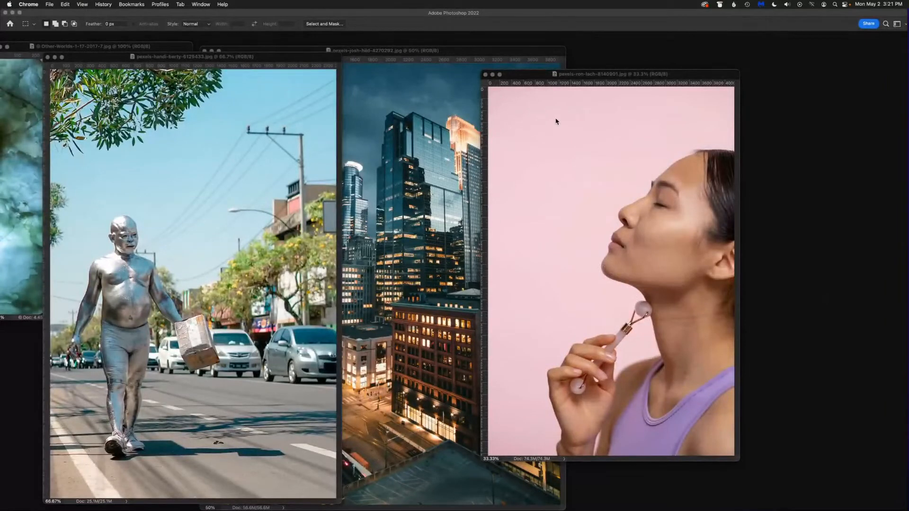
Switch to Photoshop, activate the Move tool and reposition the window with the woman's portrait.
click(553, 127)
key(v)
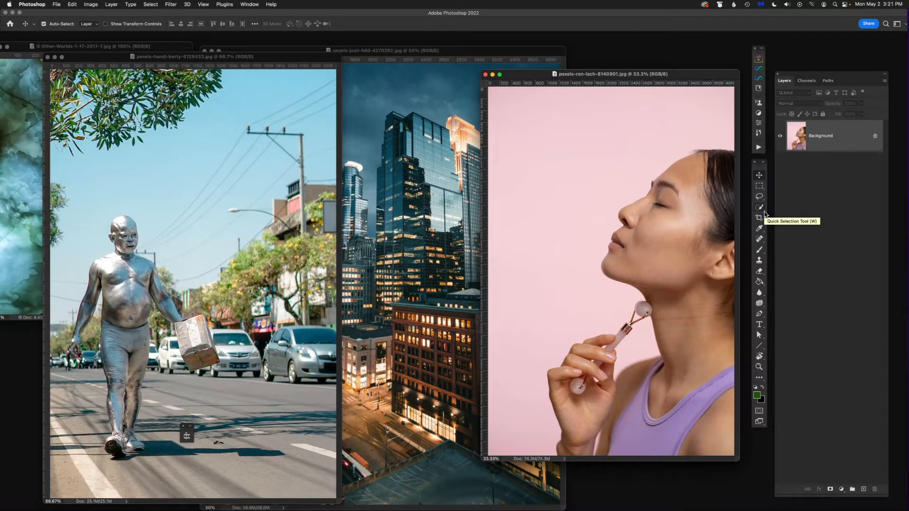
drag(635, 75, 614, 80)
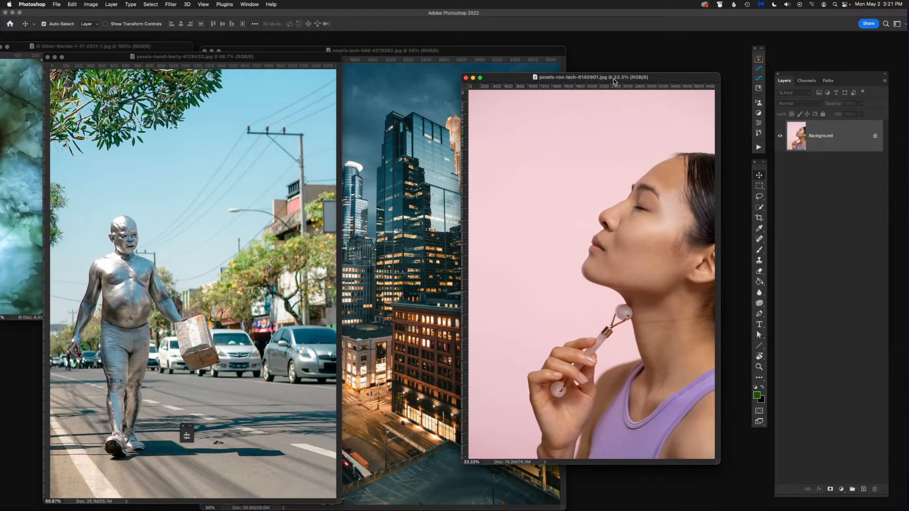
key(ctrl+Up)
key(ctrl+Up)
Create a black 3600 x 3600 px RGB document at 300 ppi with the 12" x 12" art action, starting its name with "Surreal".
click(758, 148)
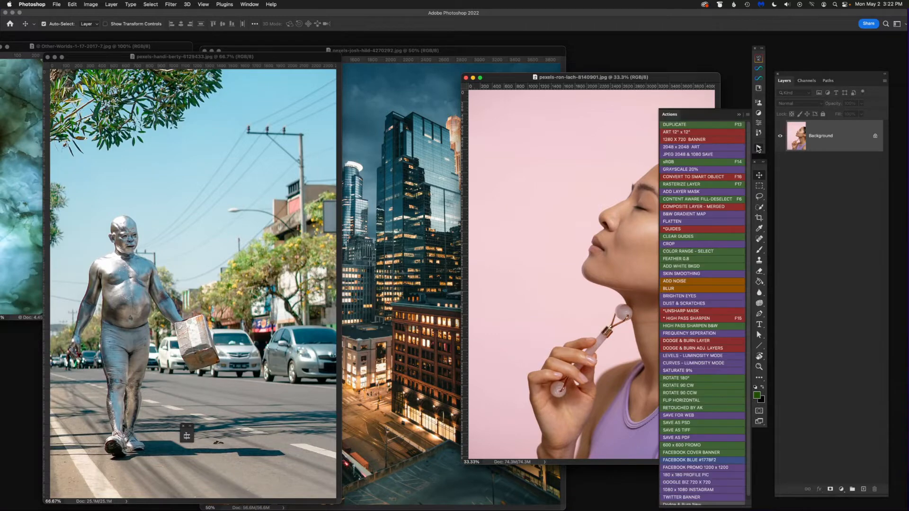
click(685, 135)
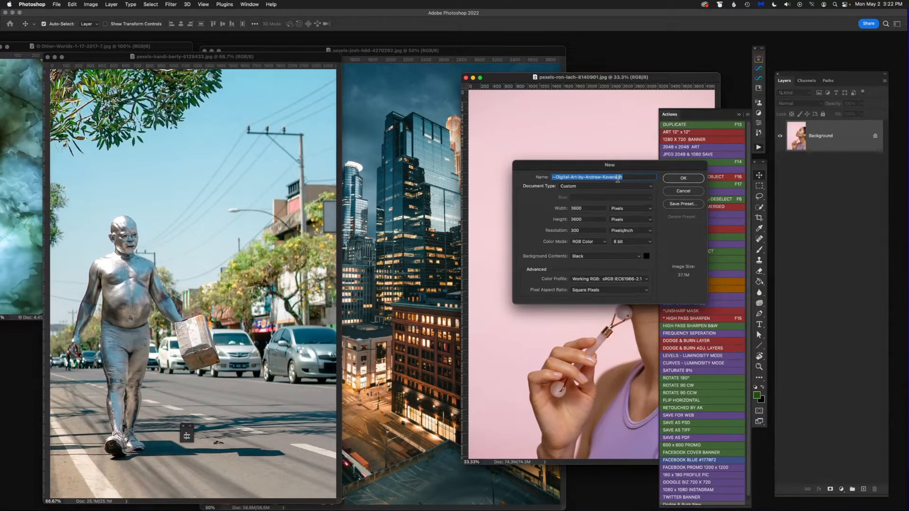
click(558, 180)
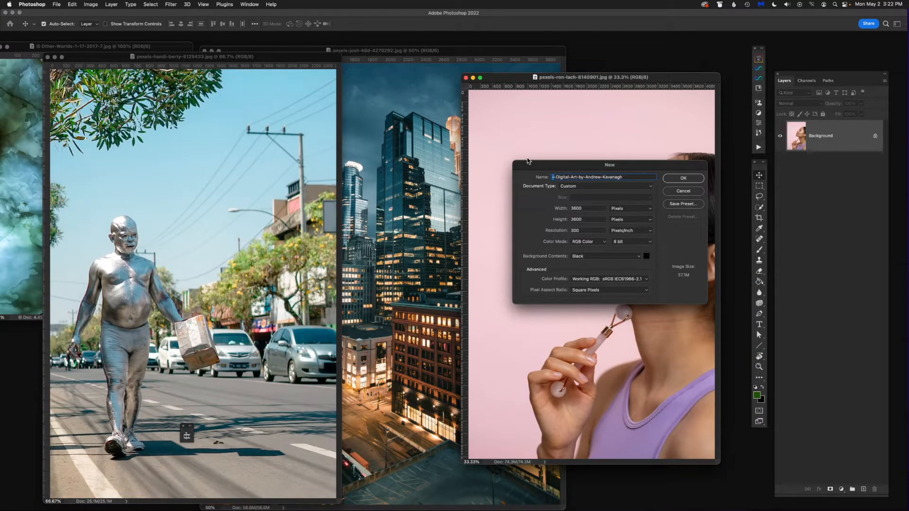
text(Surreal)
click(678, 182)
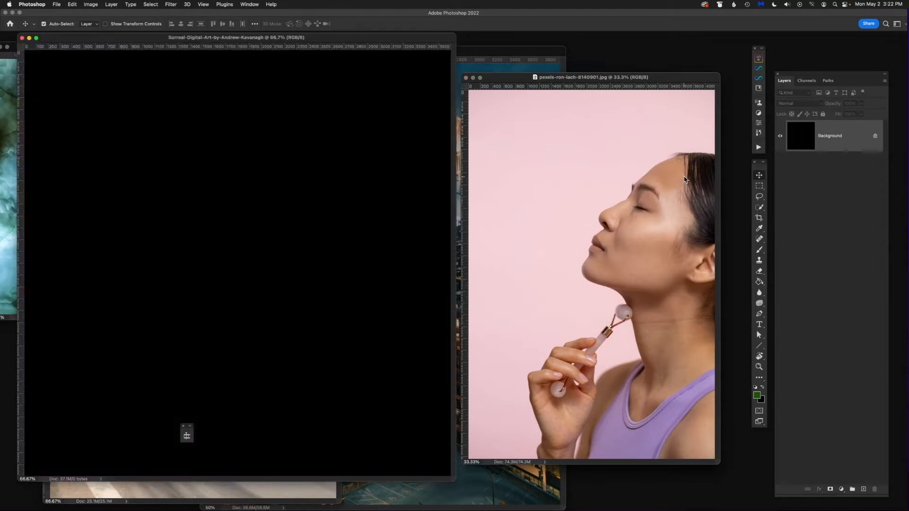
drag(348, 42, 540, 60)
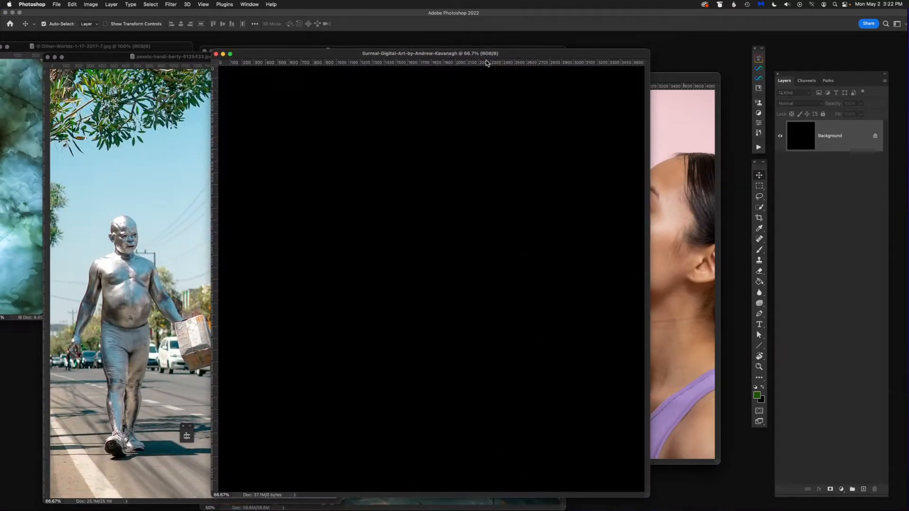
key(super+minus)
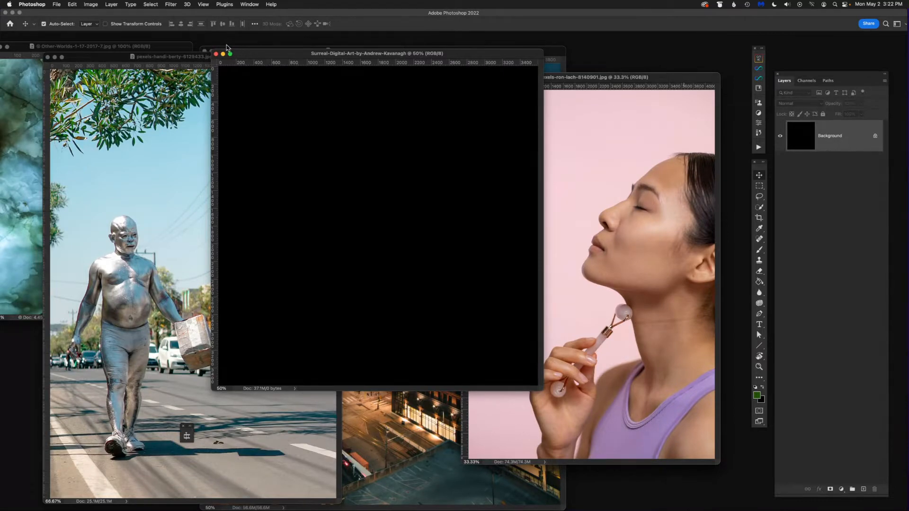
Examine the name, width, height and resolution settings for a new document without creating one.
click(58, 5)
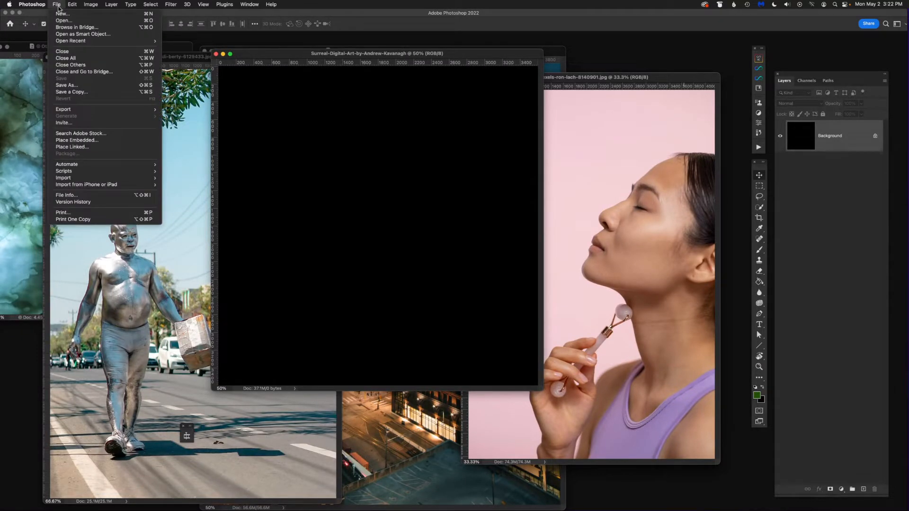
click(67, 13)
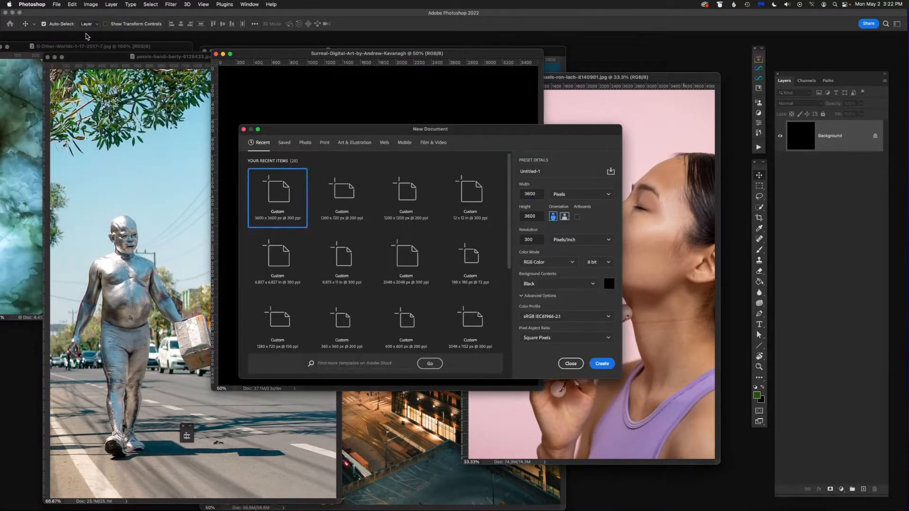
drag(474, 133, 491, 108)
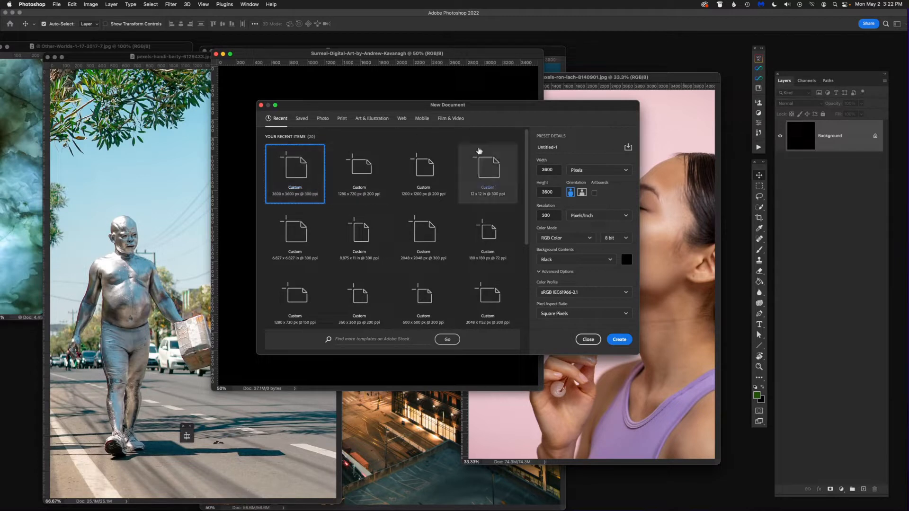
click(574, 147)
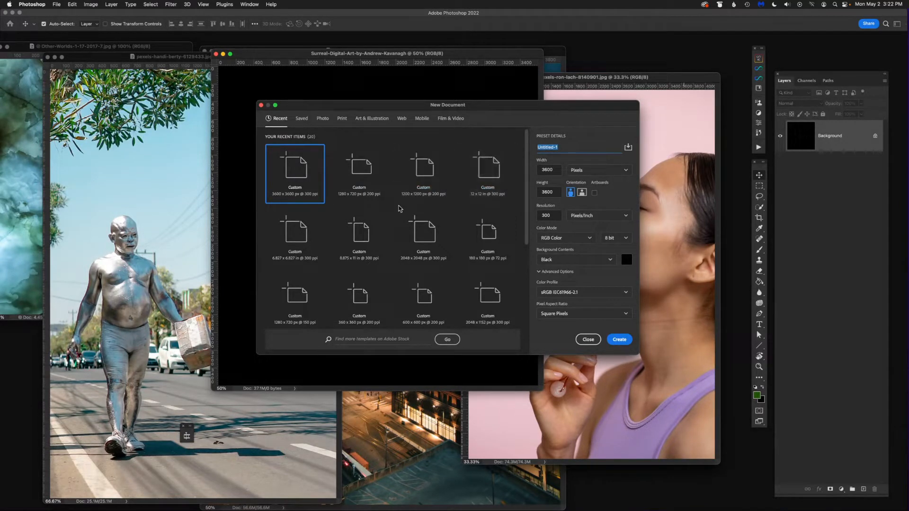
click(554, 169)
click(556, 192)
click(556, 212)
click(587, 340)
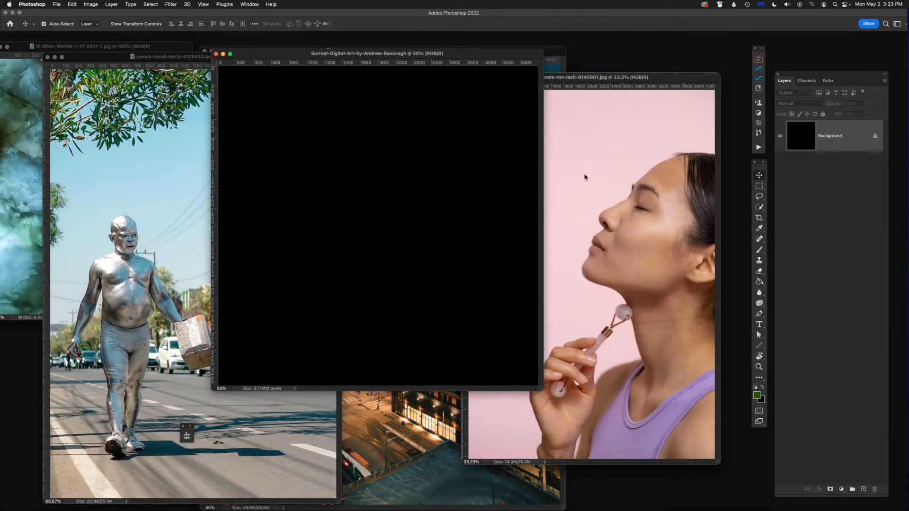
Arrange the image windows and copy the Other-Worlds texture's background layer into the center of the black document.
drag(438, 53, 466, 58)
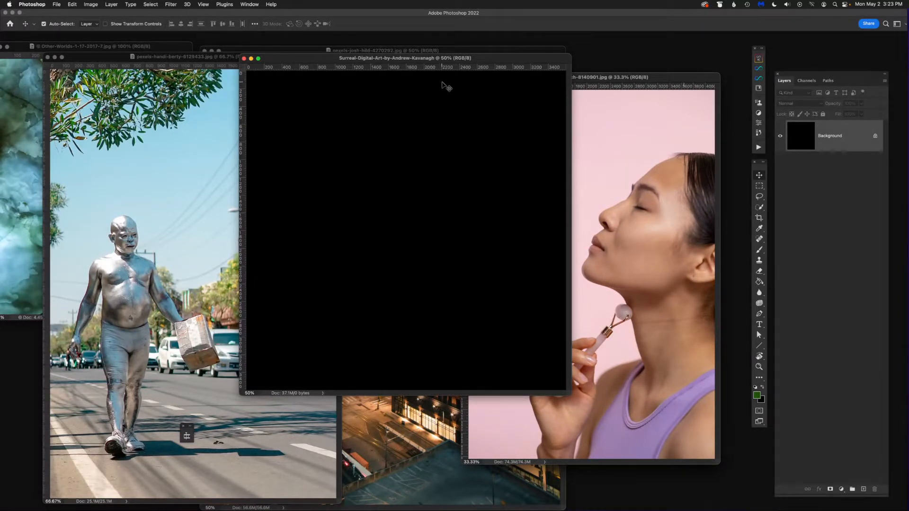
click(26, 112)
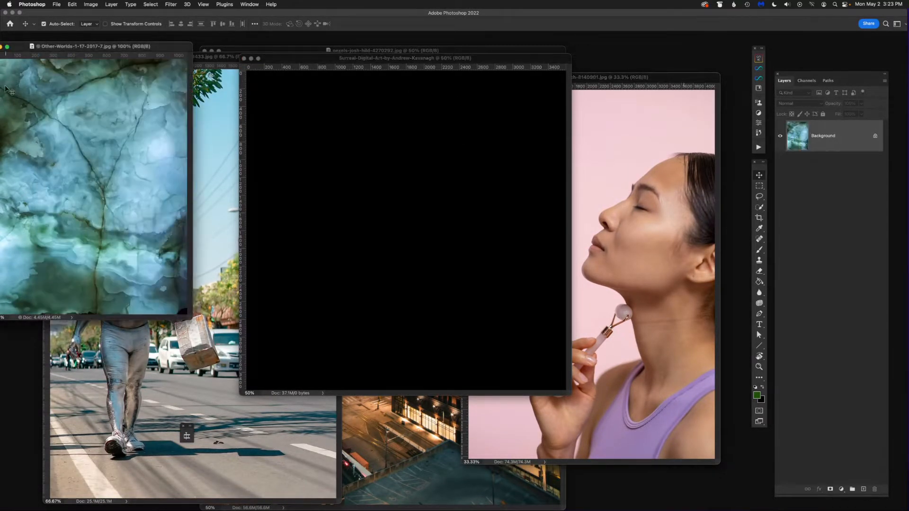
drag(147, 49, 538, 259)
drag(611, 261, 766, 223)
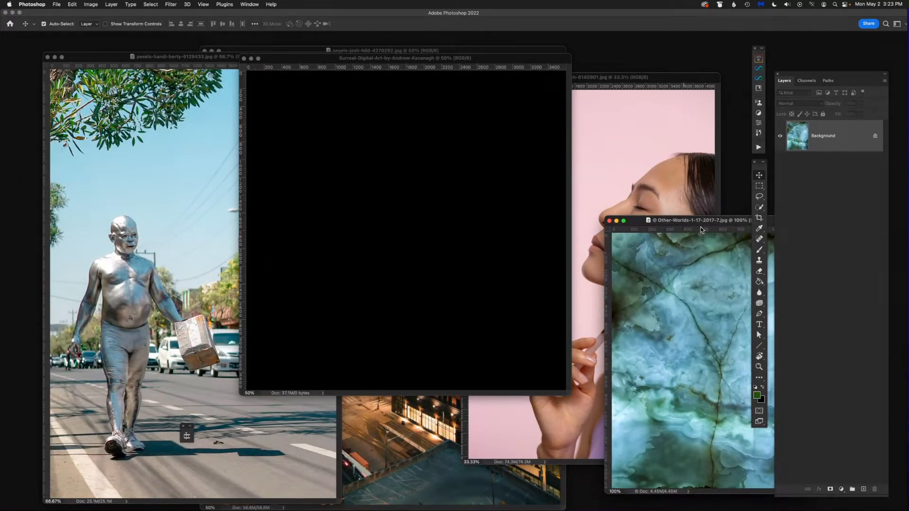
drag(703, 223, 682, 204)
drag(833, 141, 386, 210)
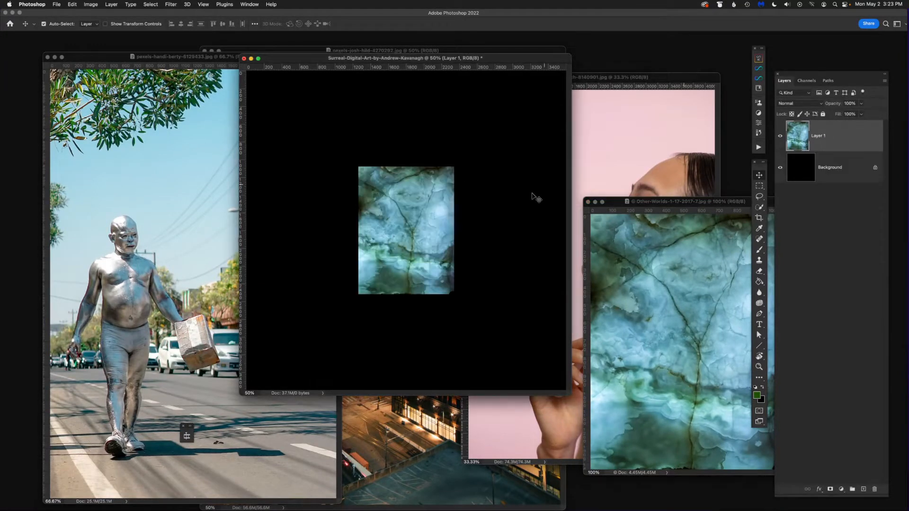
Show the composition in full screen mode and convert the texture layer to a smart object.
key(f)
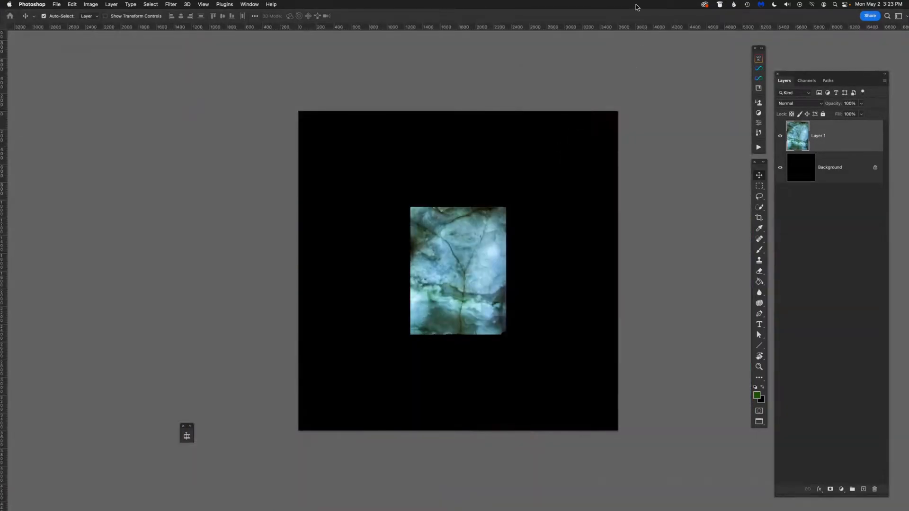
key(super+equal)
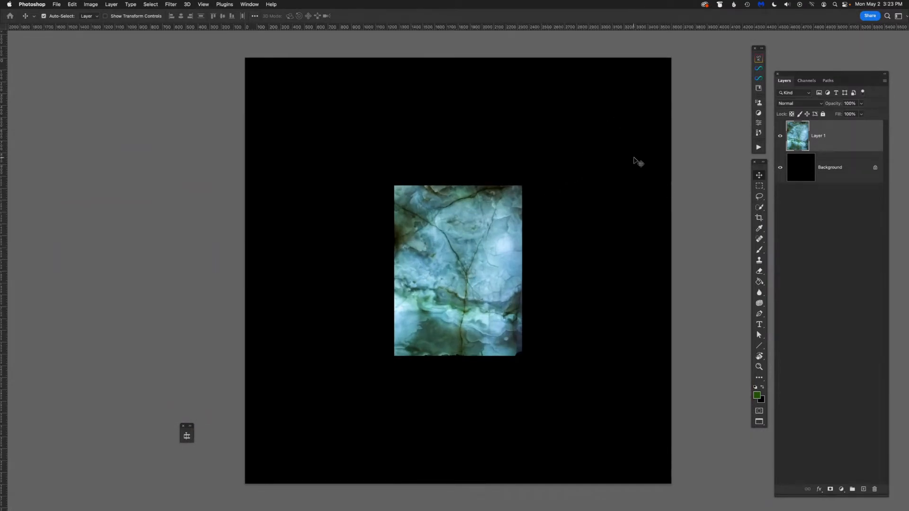
right_click(827, 138)
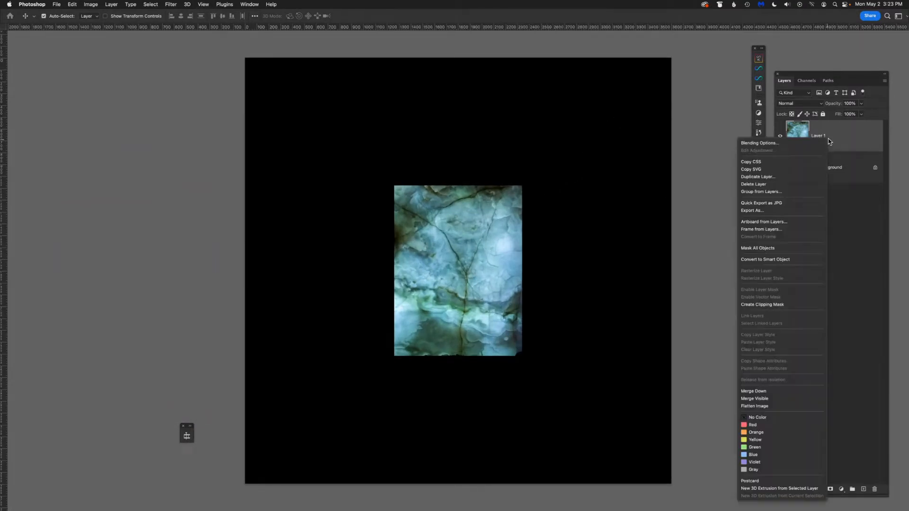
click(782, 259)
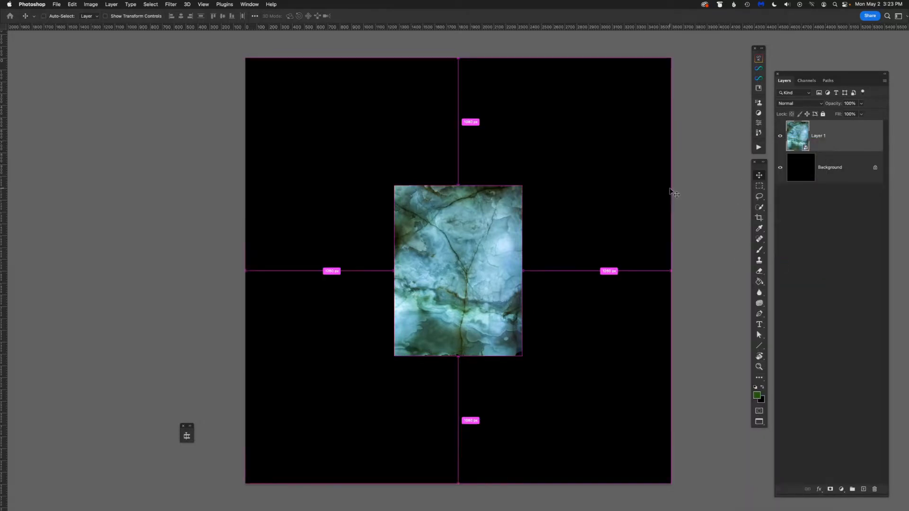
Scale the texture layer up proportionally from its center to cover the whole canvas, and shift it slightly upward.
key(super+t)
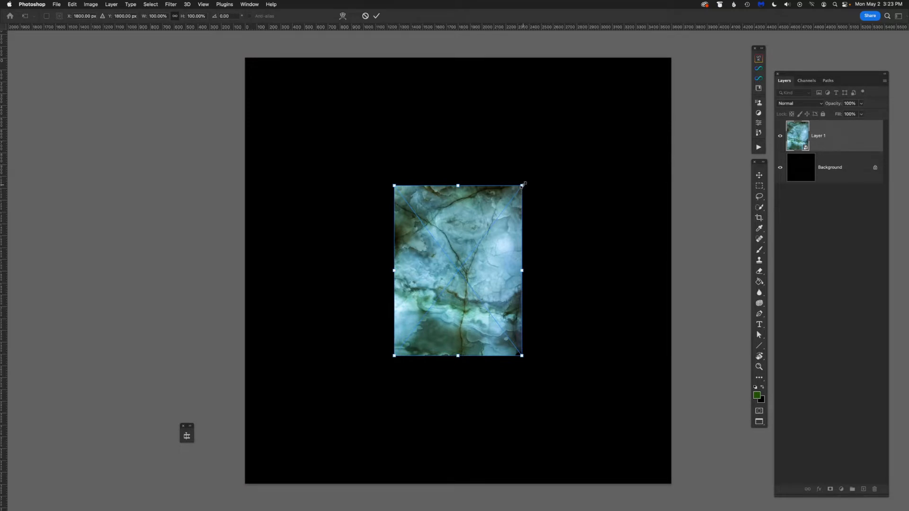
drag(522, 184, 782, 69)
key(Return)
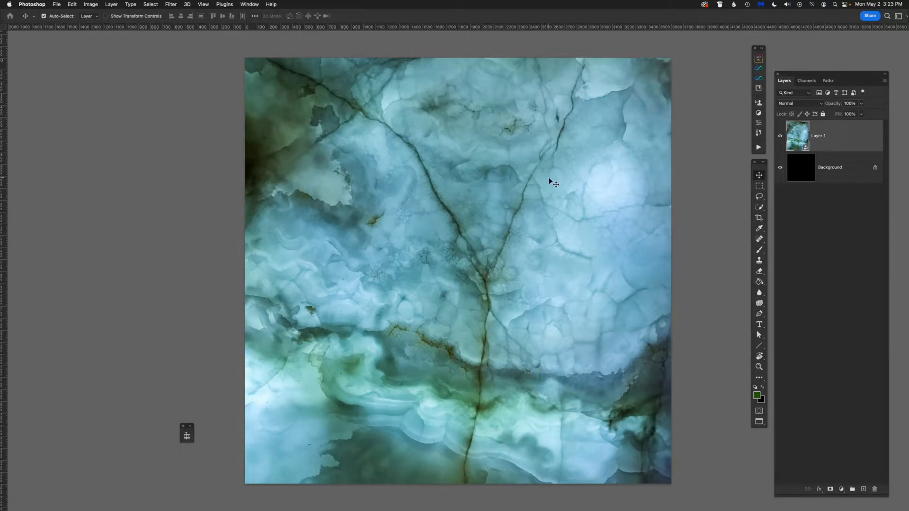
drag(552, 202, 554, 179)
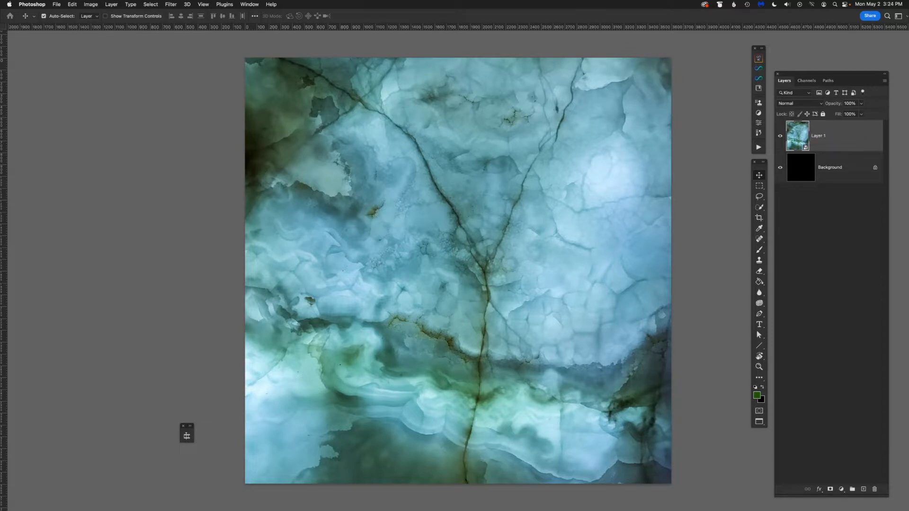
Rasterize the enlarged texture layer.
right_click(835, 142)
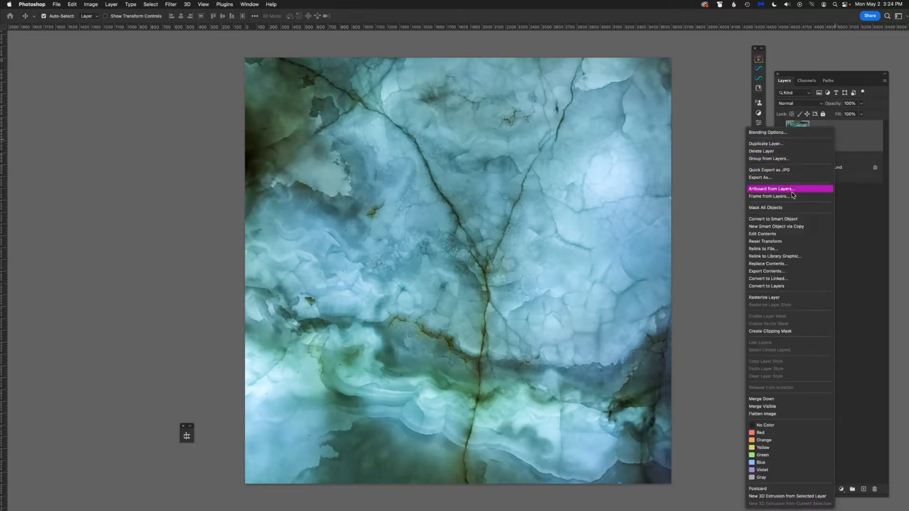
click(780, 298)
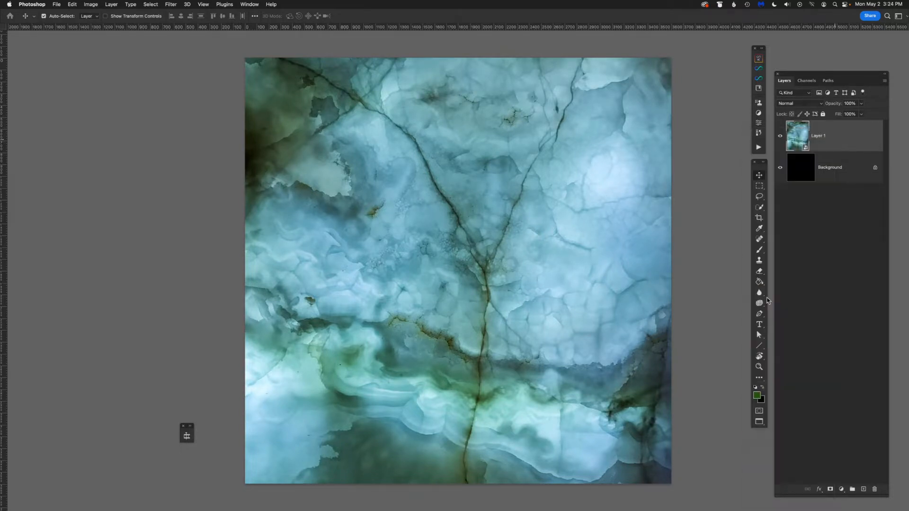
key(XF86AudioLowerVolume)
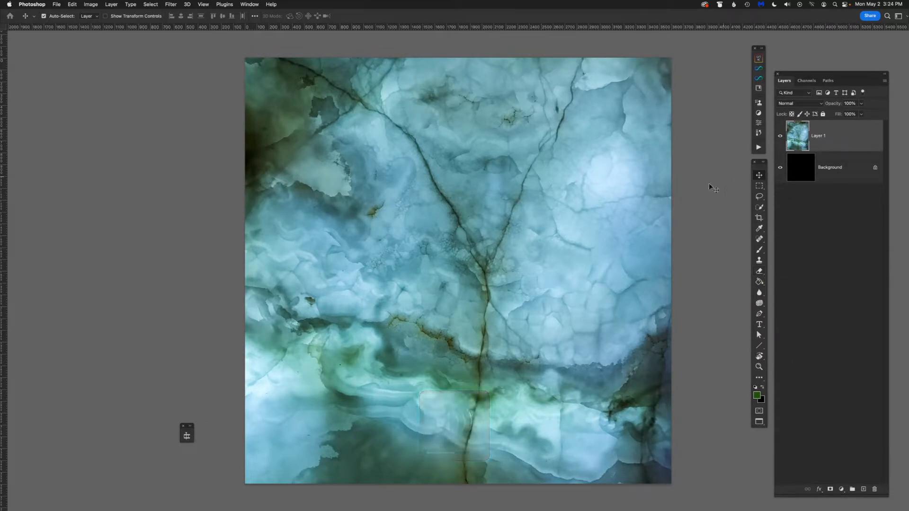
Return to the floating document windows and close the Other-Worlds texture image.
key(f)
key(f)
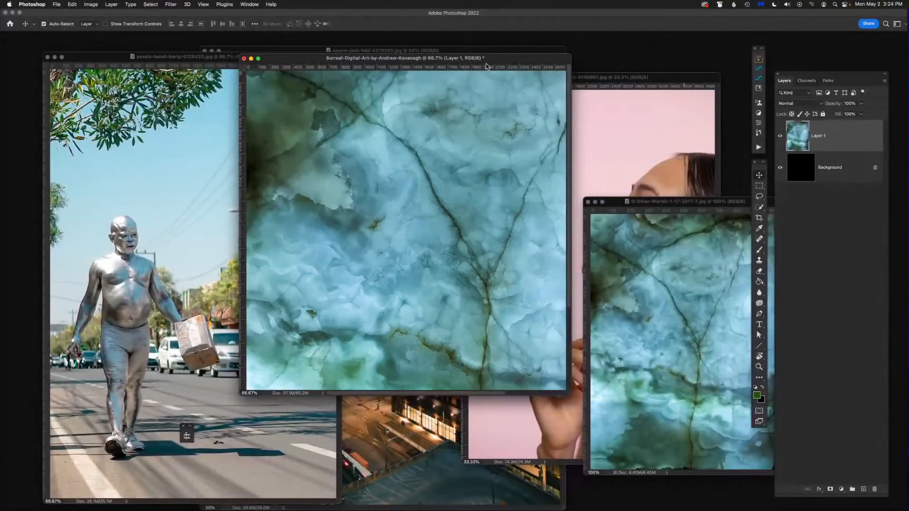
drag(481, 58, 450, 65)
drag(671, 203, 483, 117)
click(435, 122)
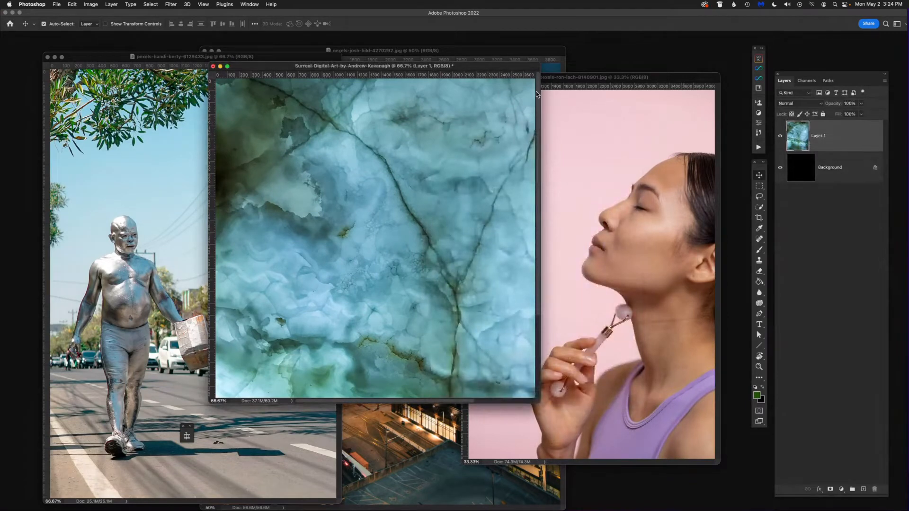
Copy the city skyline photo's background layer into the composition above the texture, and show the composition in full screen mode.
drag(476, 69, 490, 133)
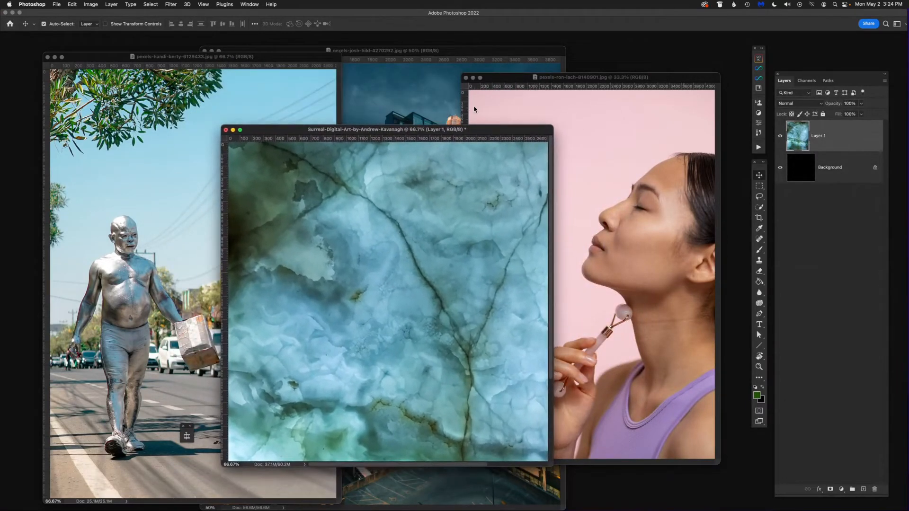
key(ctrl+Up)
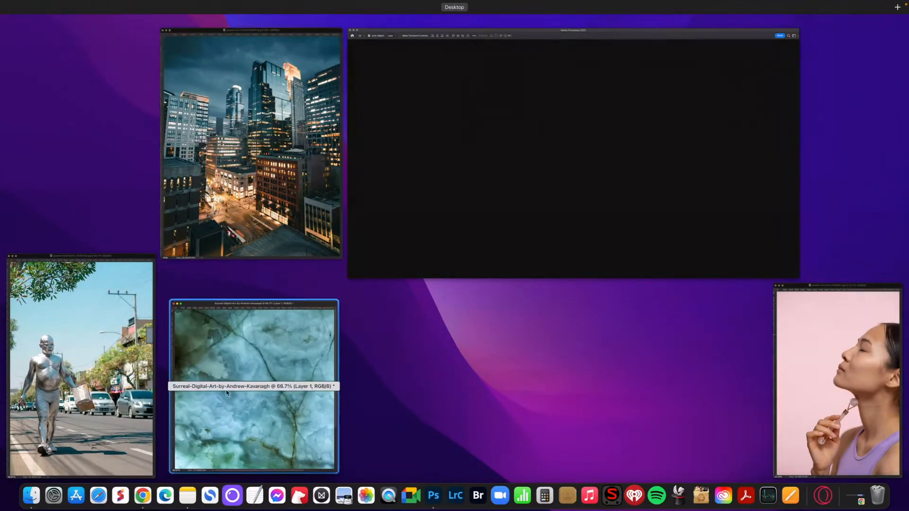
key(ctrl+Up)
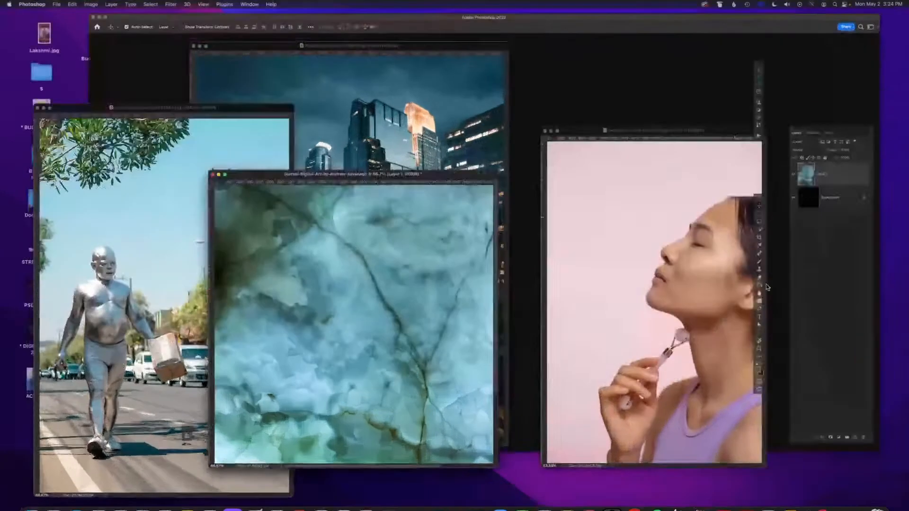
drag(443, 56, 252, 54)
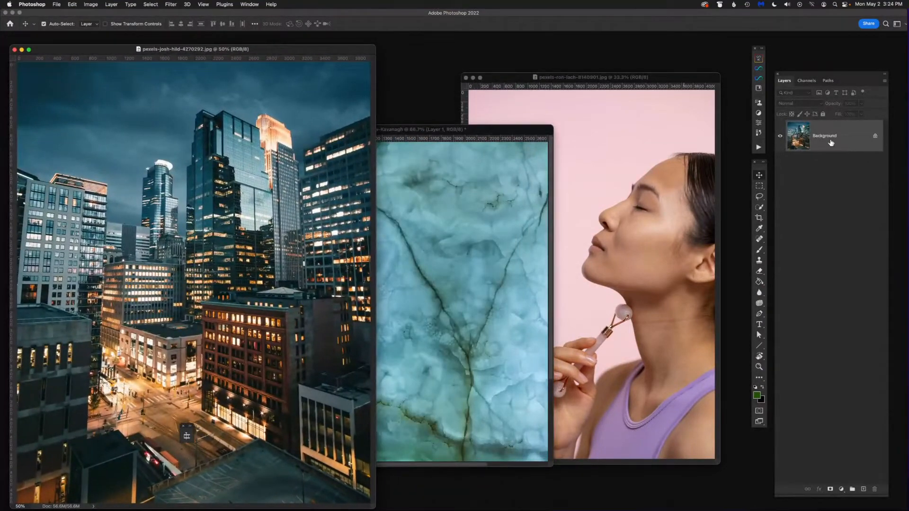
drag(831, 142, 459, 304)
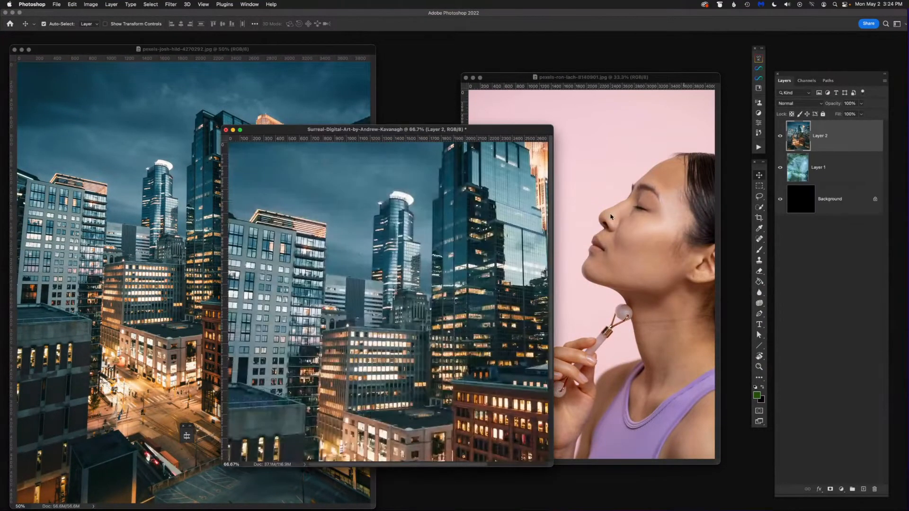
key(f)
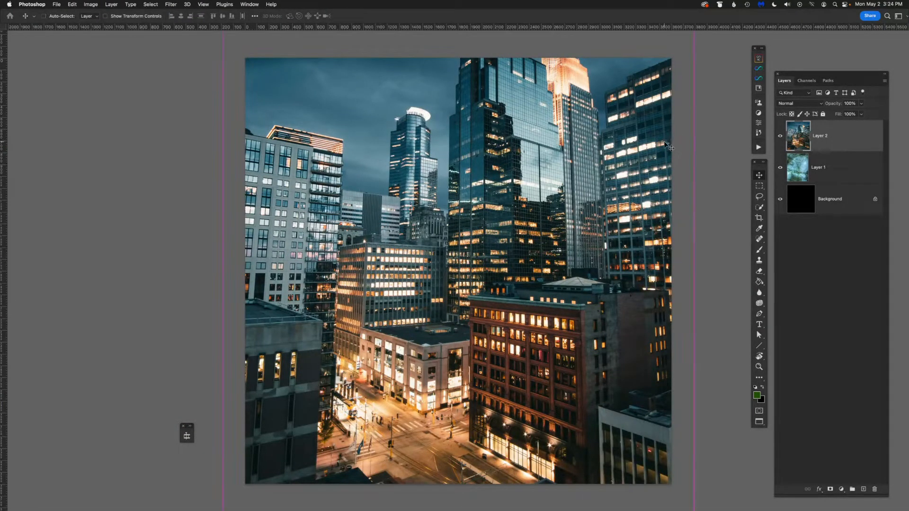
Scale the city skyline layer down proportionally from its center to about 91% and shift it slightly downward.
key(super+t)
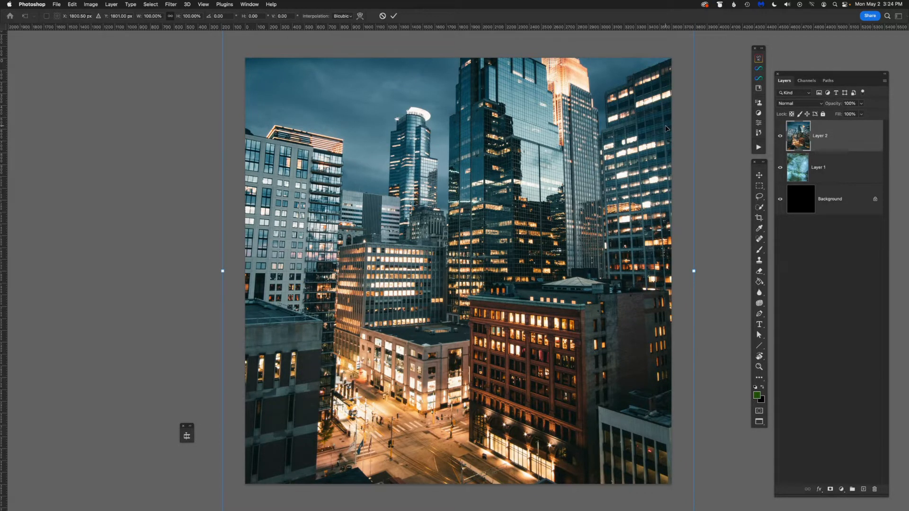
key(super+0)
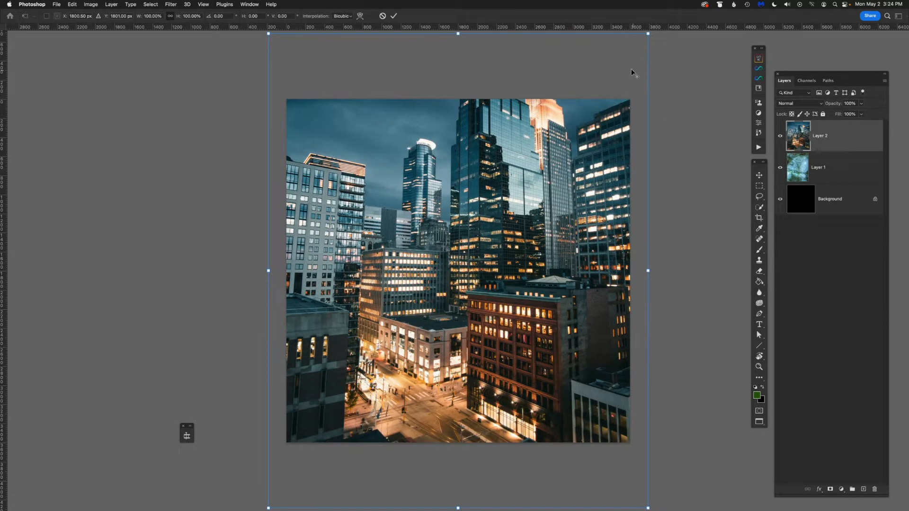
drag(647, 34, 639, 84)
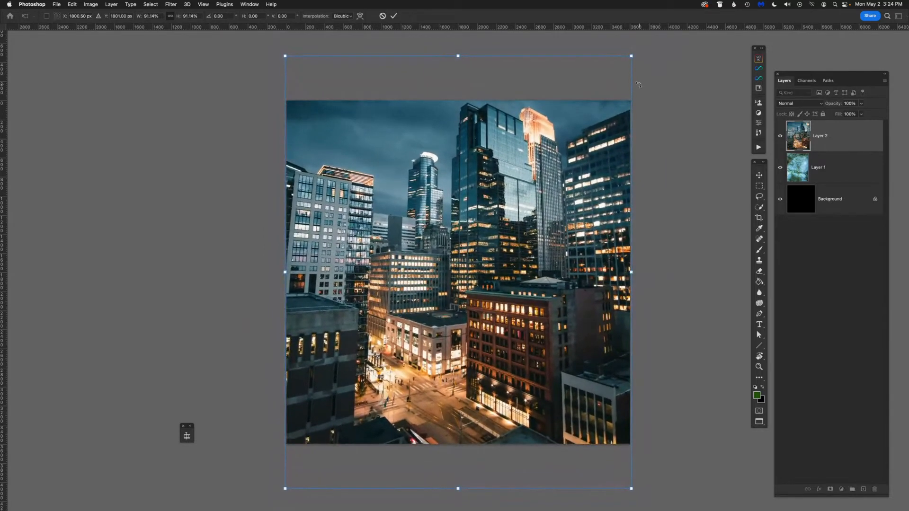
key(Return)
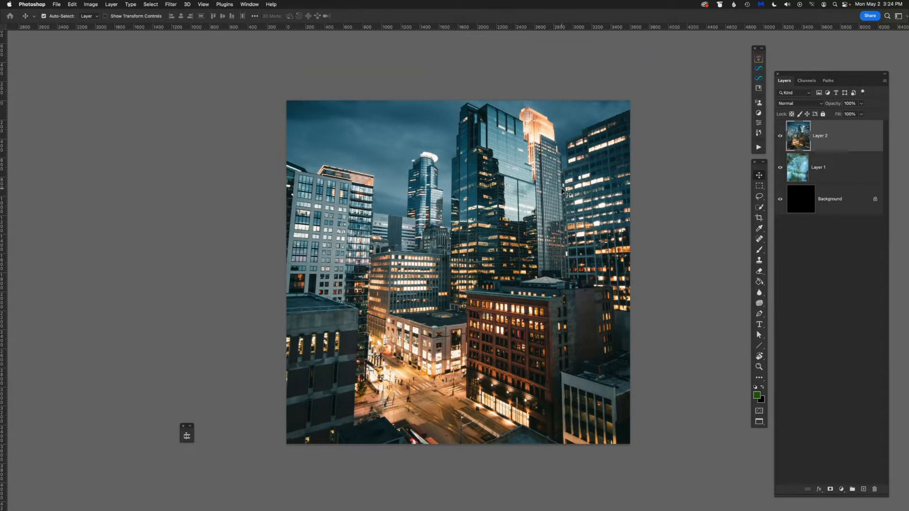
mouse_move(566, 191)
mouse_down()
mouse_move(563, 234)
mouse_move(563, 182)
mouse_move(559, 199)
mouse_up()
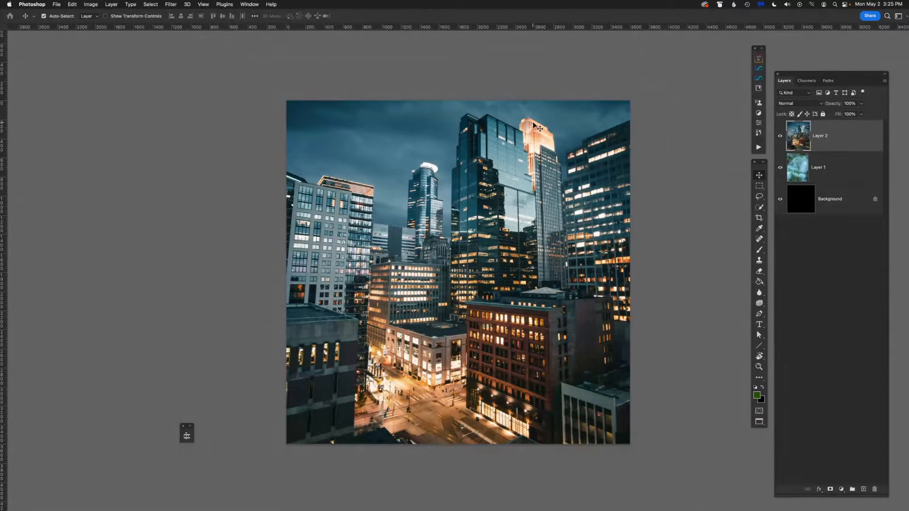
Open the Camera Raw Filter on the city skyline layer and show the Global wheel of Color Grading.
click(171, 4)
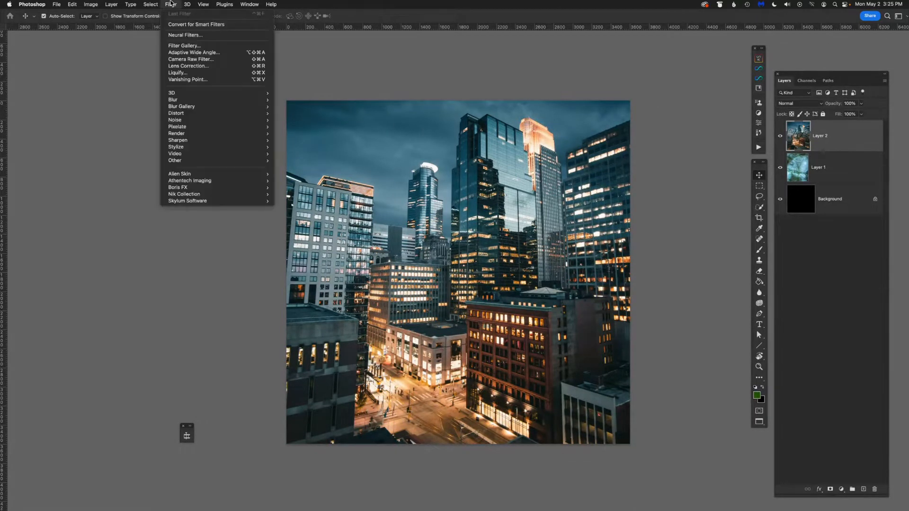
click(190, 60)
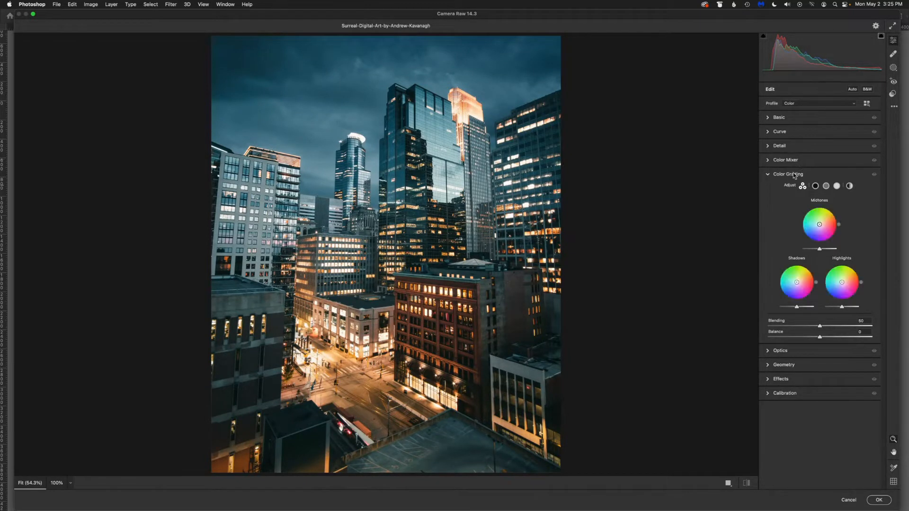
click(769, 174)
click(768, 118)
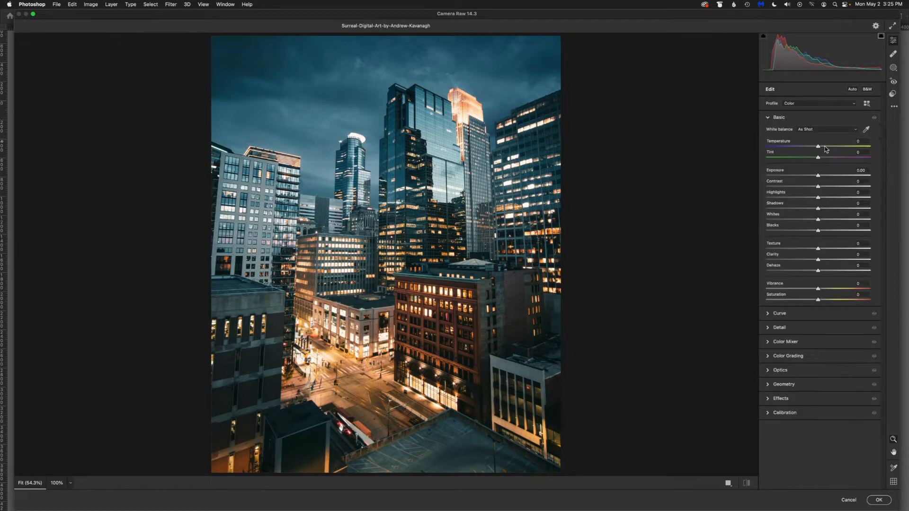
click(768, 118)
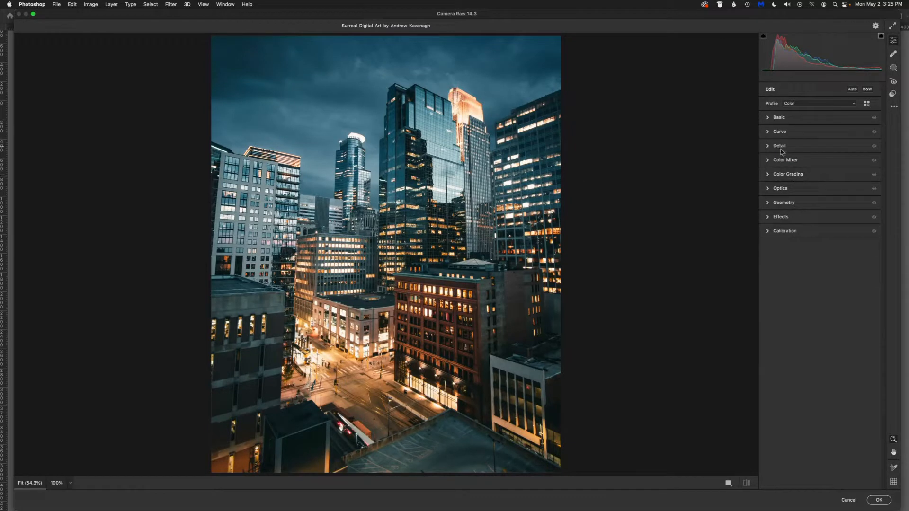
click(769, 175)
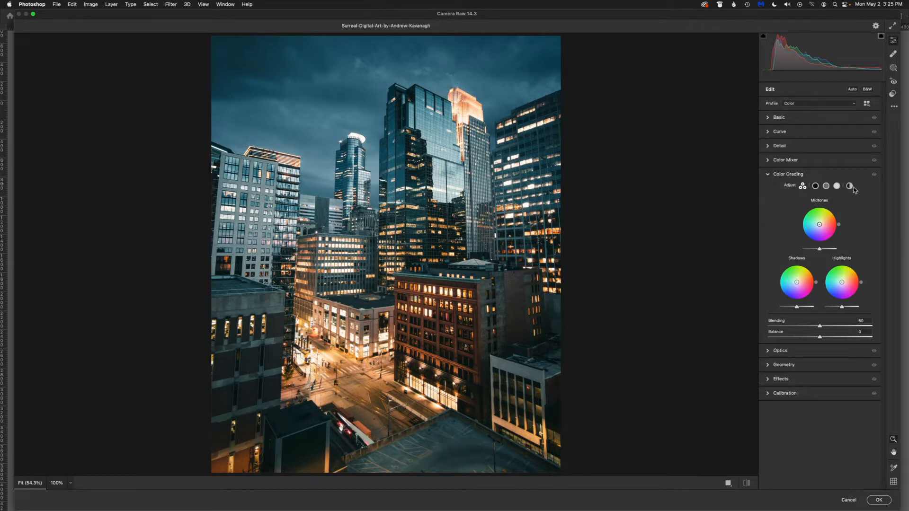
click(851, 186)
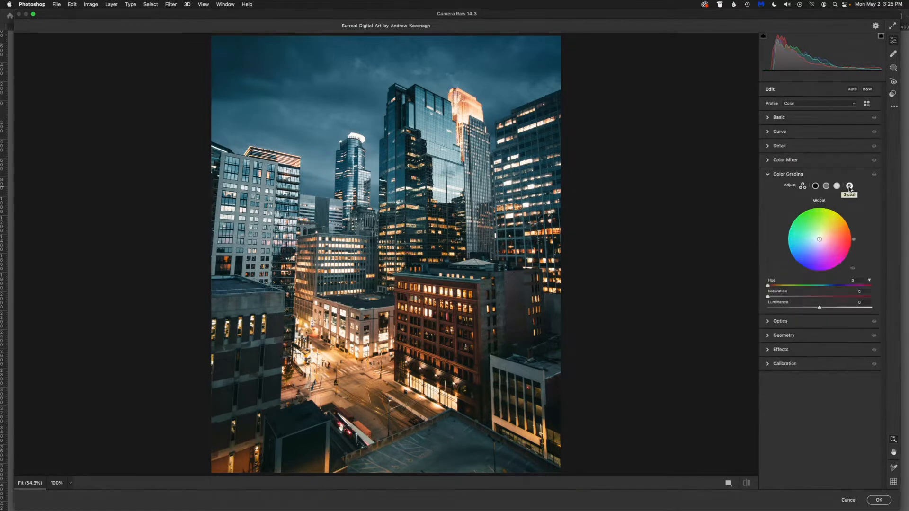
Tint the city skyline blue-teal with a global color grade of Hue 199 and Saturation 68, and apply the filter.
click(796, 247)
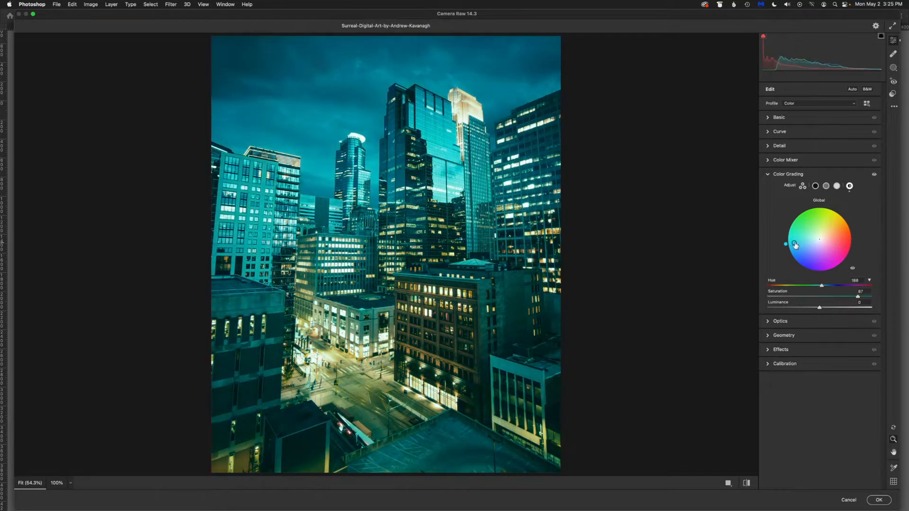
mouse_move(794, 245)
mouse_down()
mouse_move(802, 250)
mouse_move(806, 231)
mouse_move(793, 246)
mouse_up()
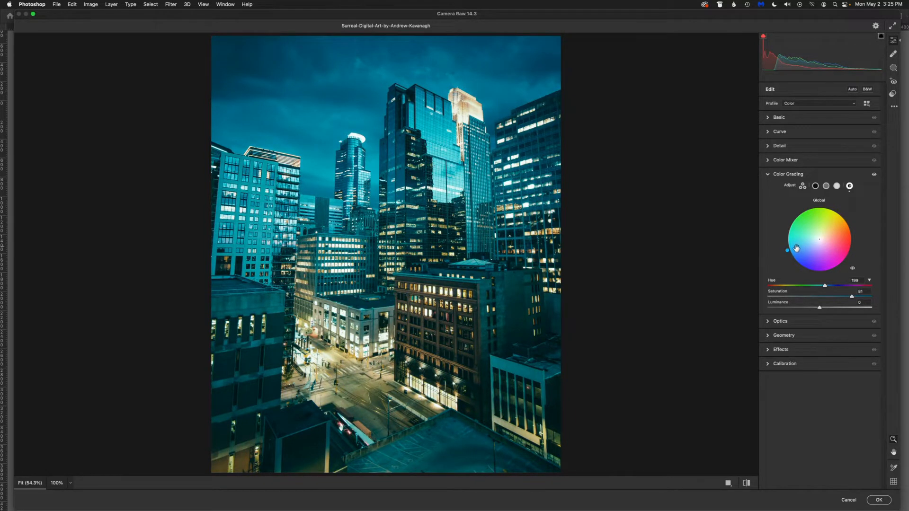
drag(797, 247, 797, 246)
mouse_move(837, 297)
mouse_down()
mouse_move(809, 296)
mouse_move(871, 296)
mouse_move(783, 297)
mouse_move(838, 297)
mouse_up()
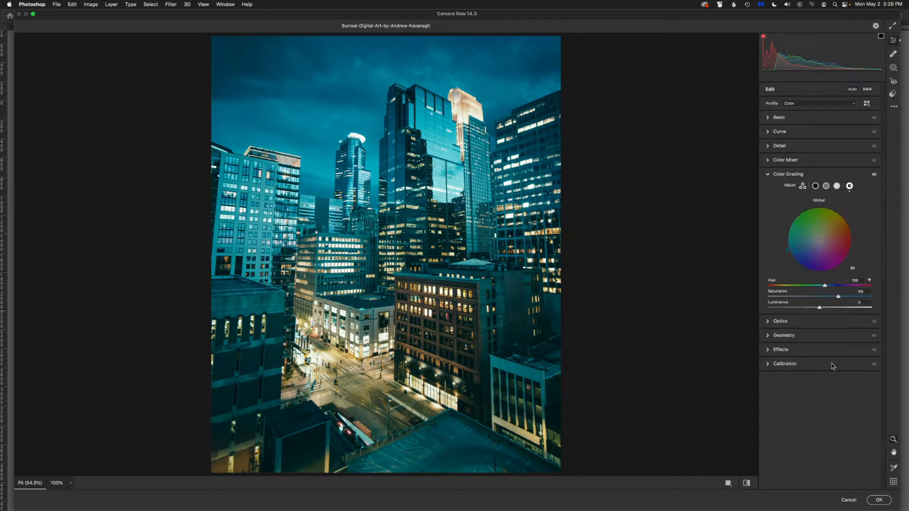
click(879, 501)
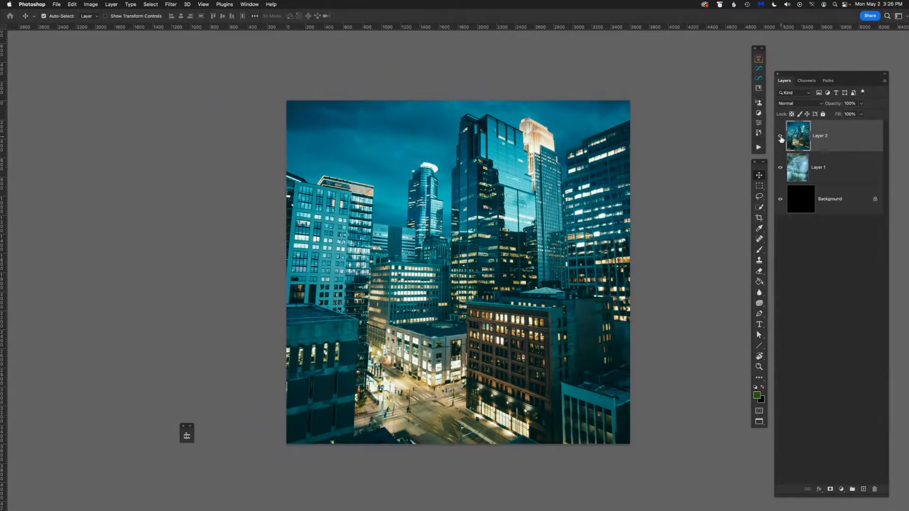
Compare the city skyline before and after the Camera Raw Filter using the document history, ending on the filtered state.
click(758, 133)
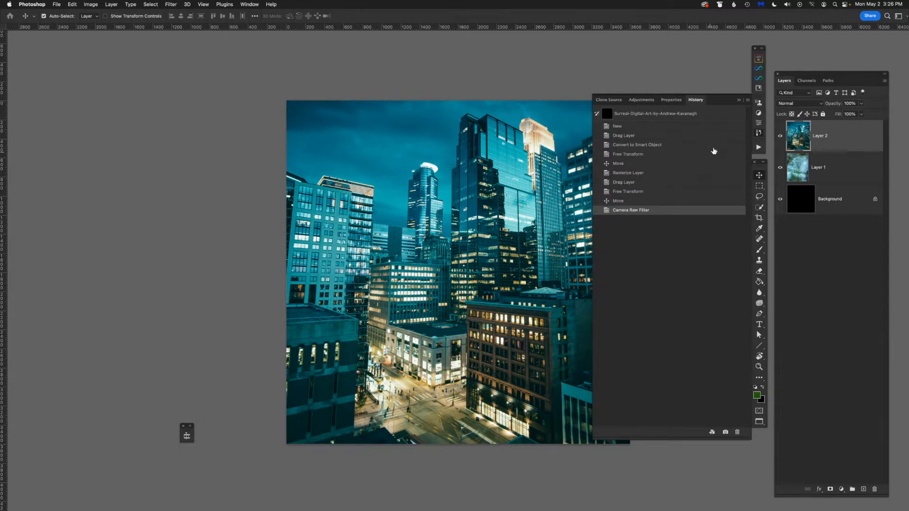
click(633, 202)
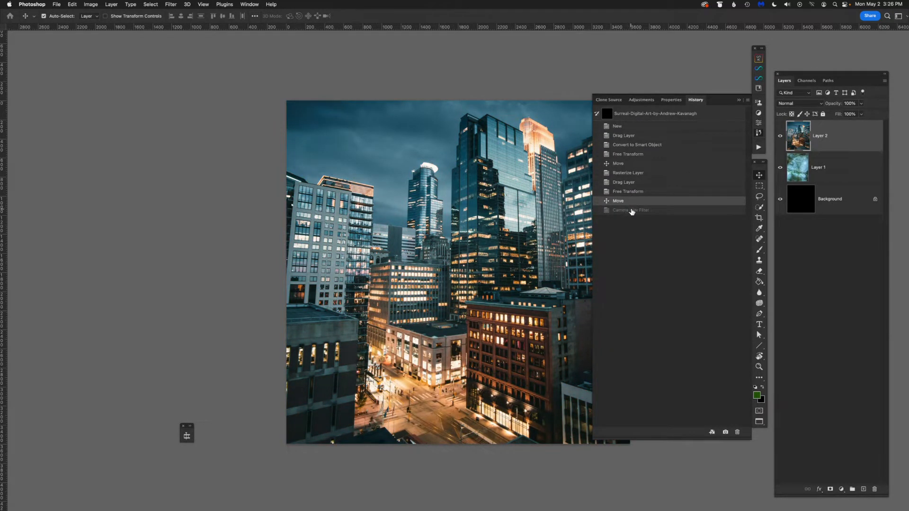
click(632, 210)
click(739, 100)
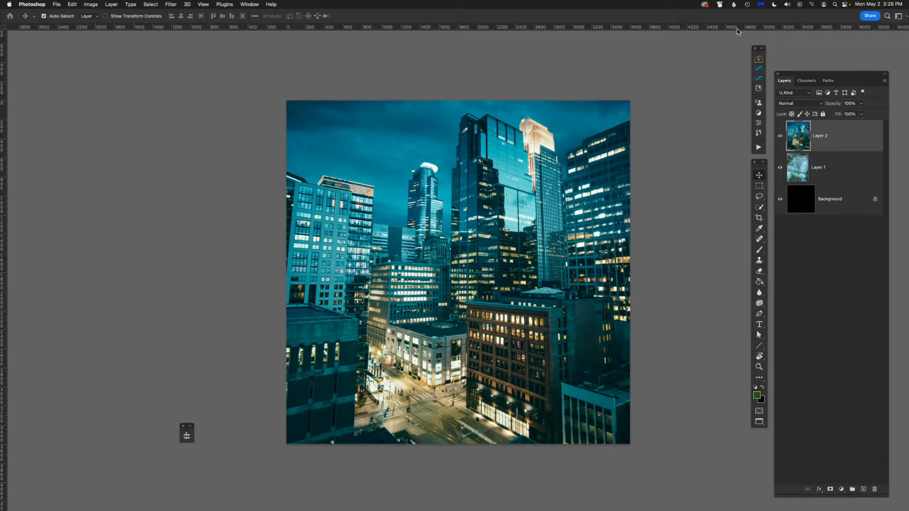
Try the blend modes on the city skyline layer one after another, through the whole list and around again to Color Burn.
key(shift+plus)
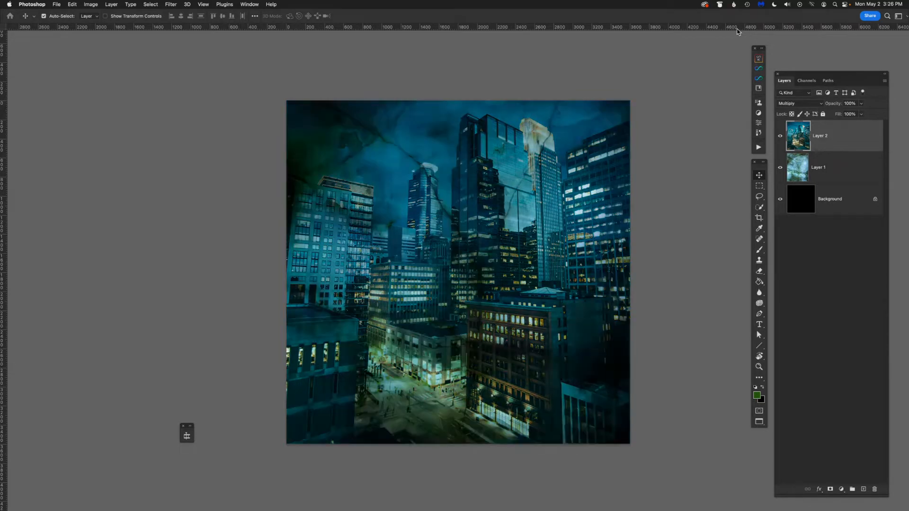
key(shift+plus)
key(shift+plus)
key(shift+plus)
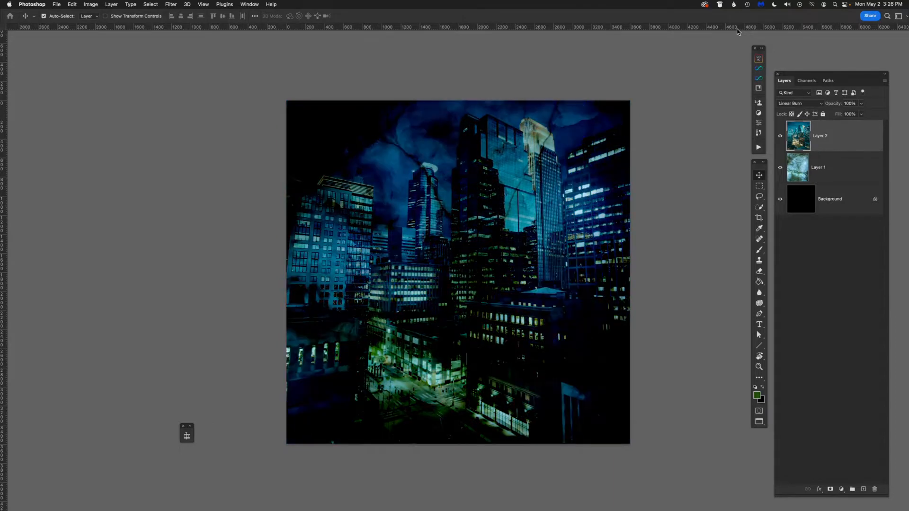
key(shift+plus)
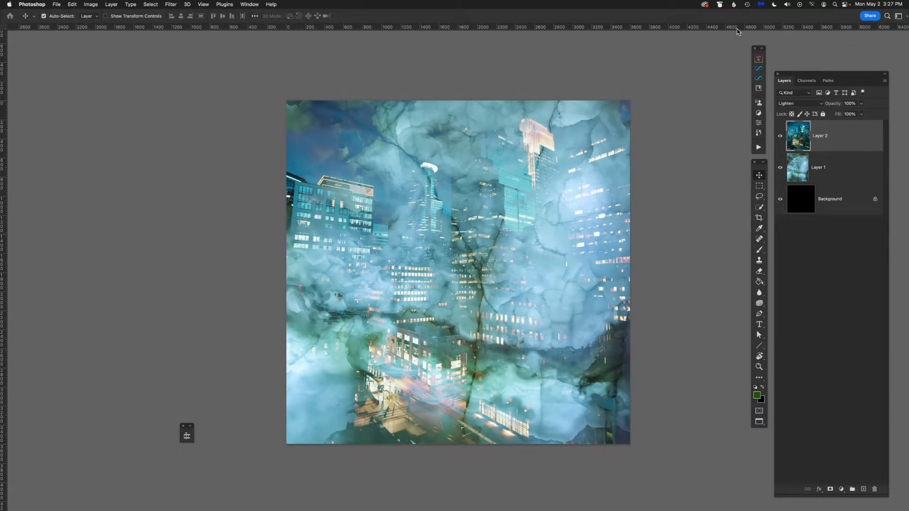
key(shift+plus)
key(shift+plus)
key(shift+plus)
key(shift+plus)
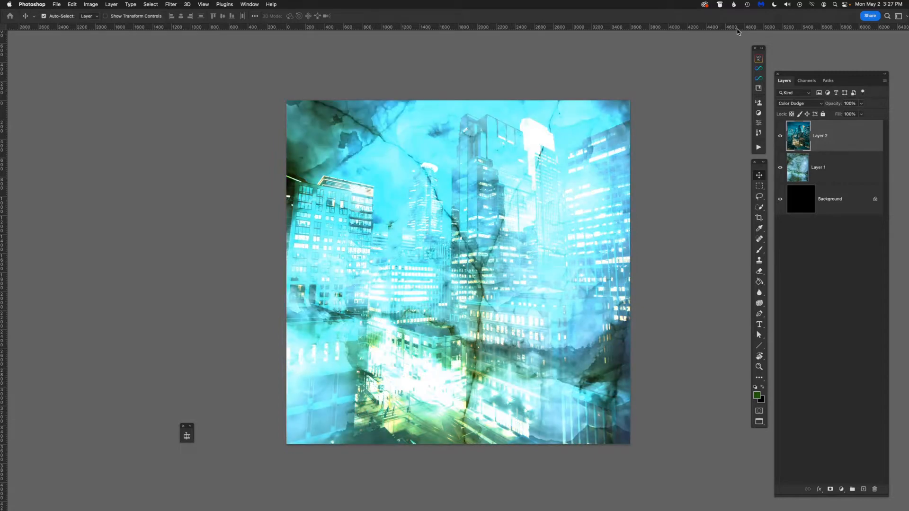
key(shift+plus)
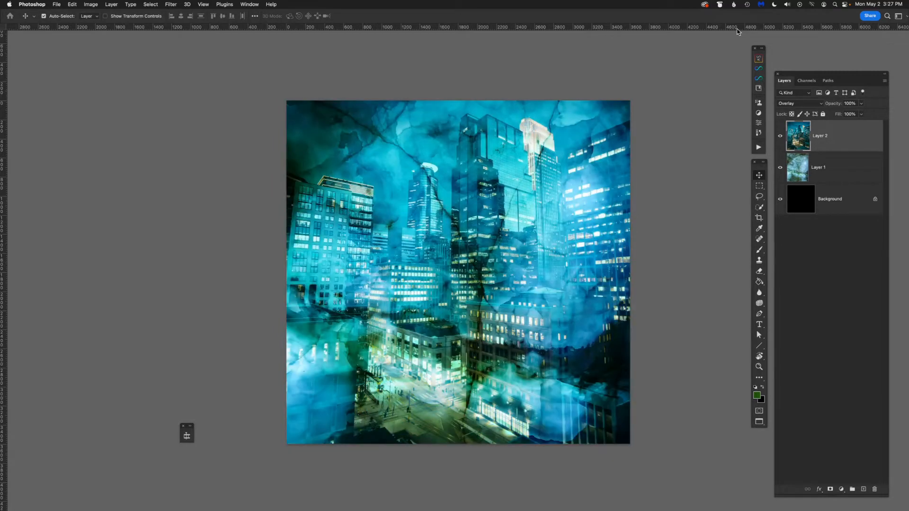
key(shift+plus)
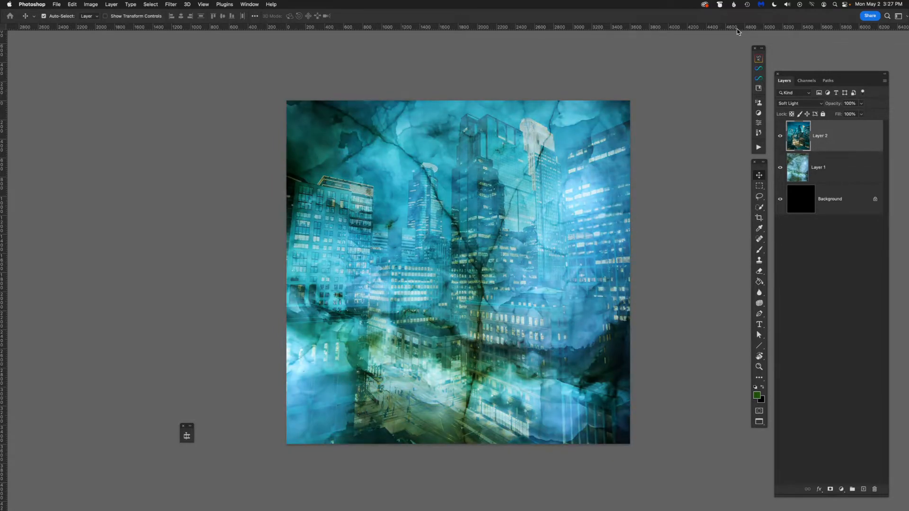
key(shift+plus)
key(shift+plus)
key(shift+plus)
key(shift+plus)
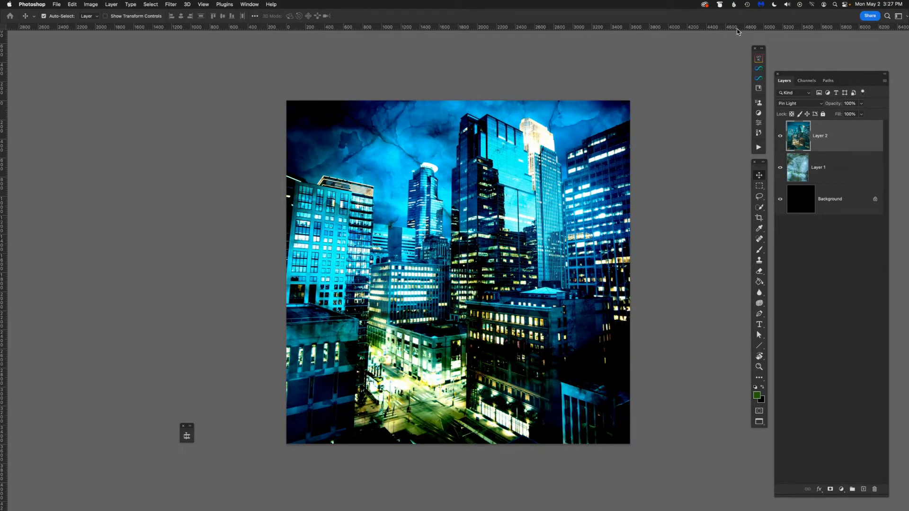
key(shift+plus)
key(shift+minus)
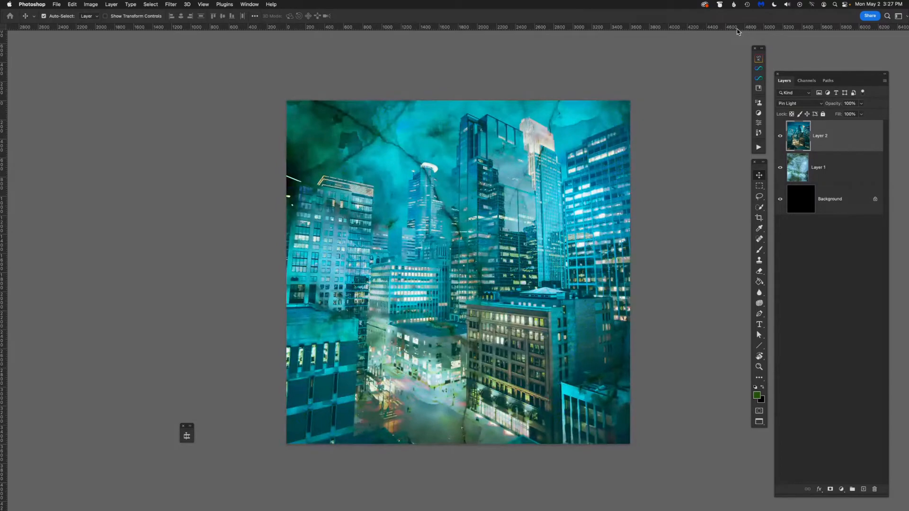
key(shift+plus)
key(shift+plus)
key(shift+plus)
key(shift+plus)
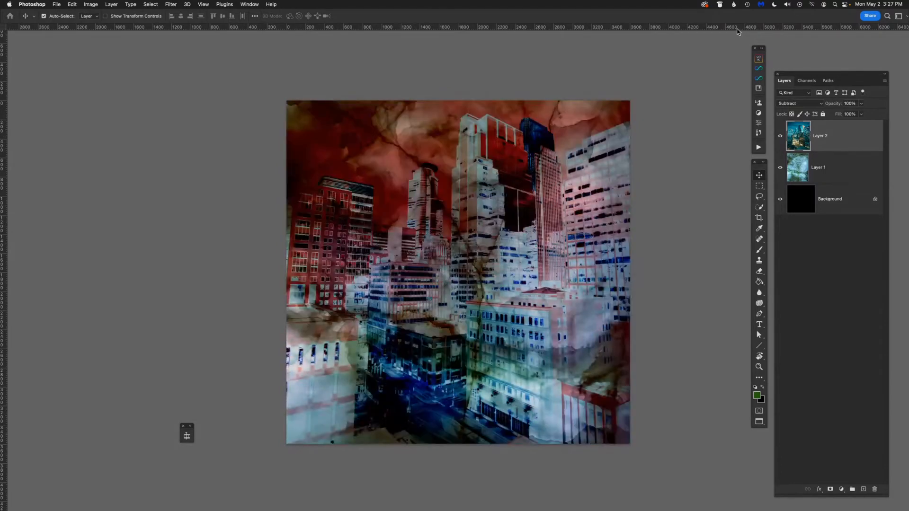
key(shift+plus)
key(shift+plus)
key(shift+plus)
key(shift+plus)
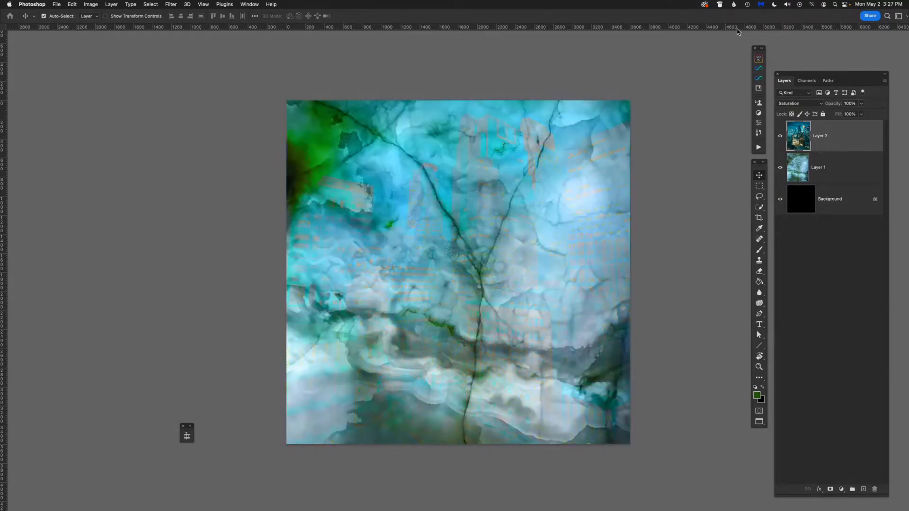
key(shift+plus)
key(shift+plus)
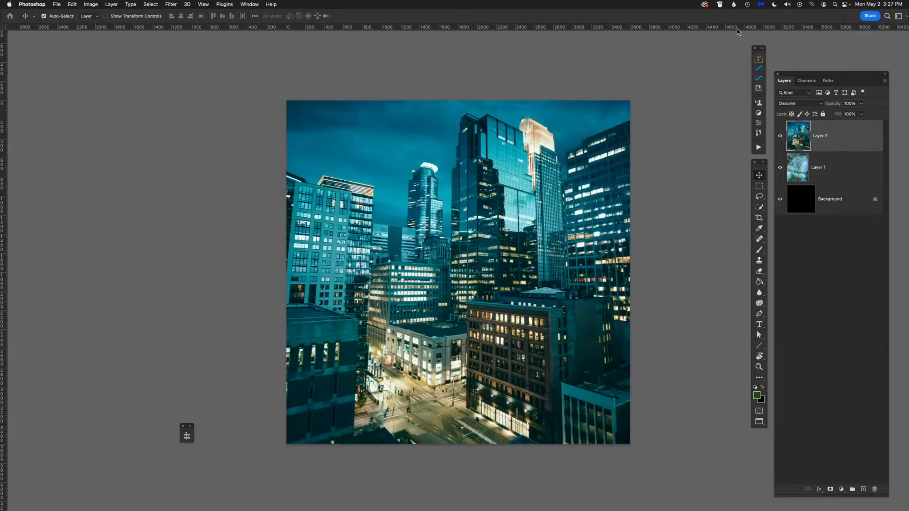
key(shift+plus)
key(shift+plus)
key(shift+plus)
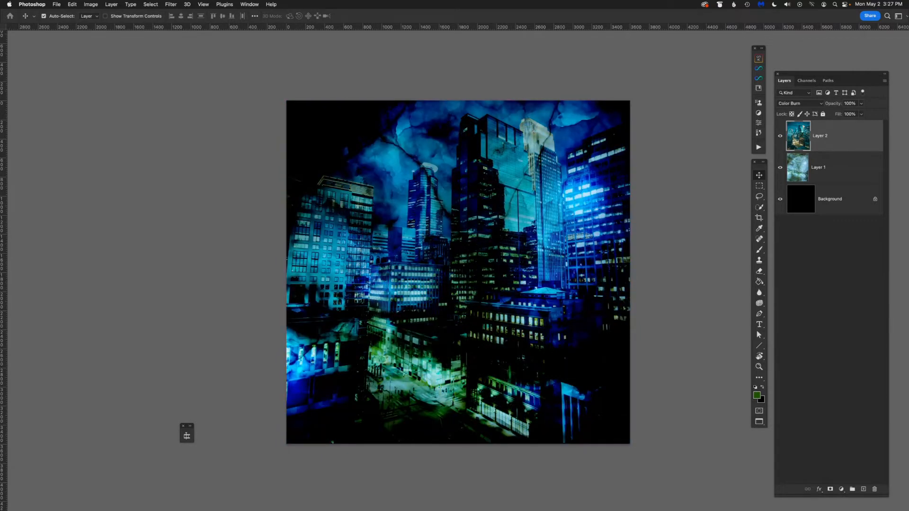
Try Overlay on the city skyline layer, and set its blend mode to Soft Light.
click(807, 104)
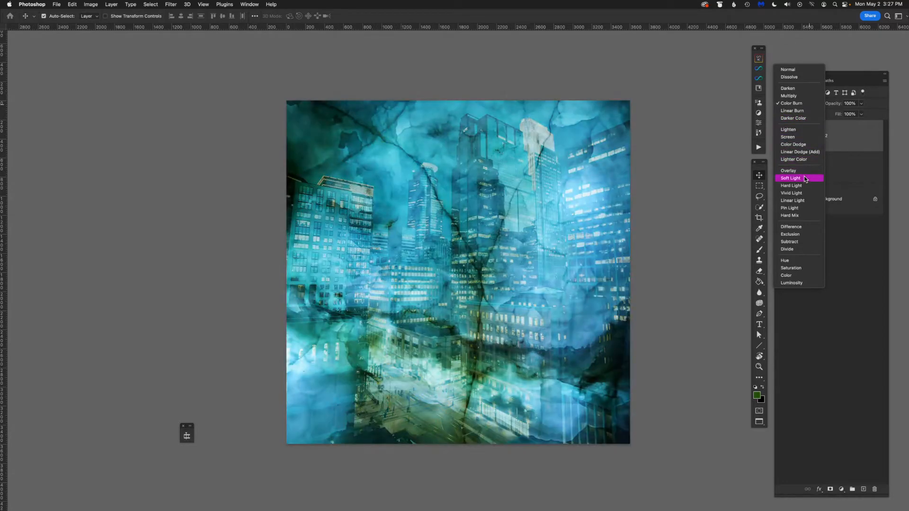
click(800, 171)
click(800, 103)
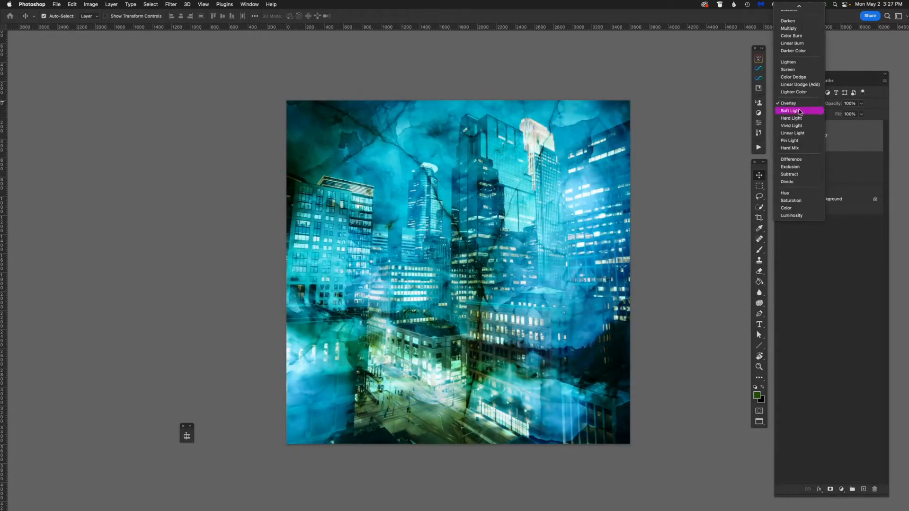
click(794, 112)
Return to the floating document windows and arrange the composition and the woman's portrait photo side by side.
key(f)
key(f)
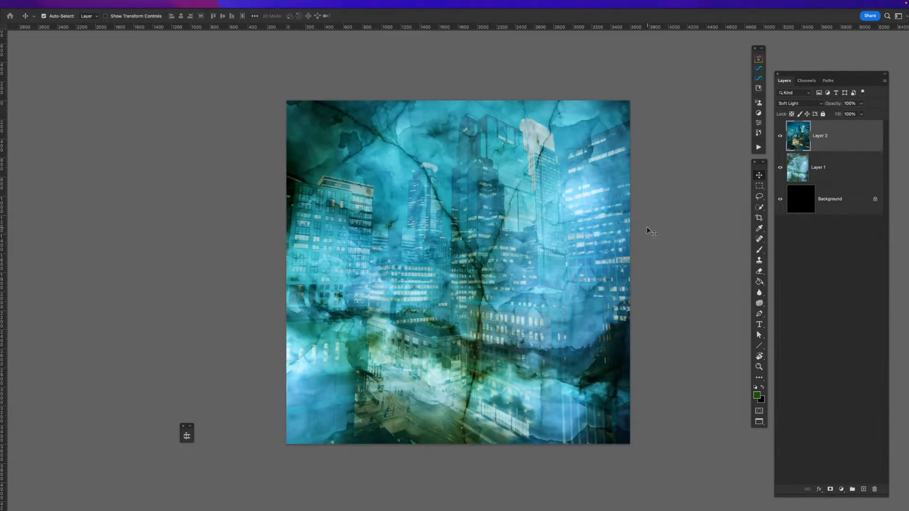
key(f)
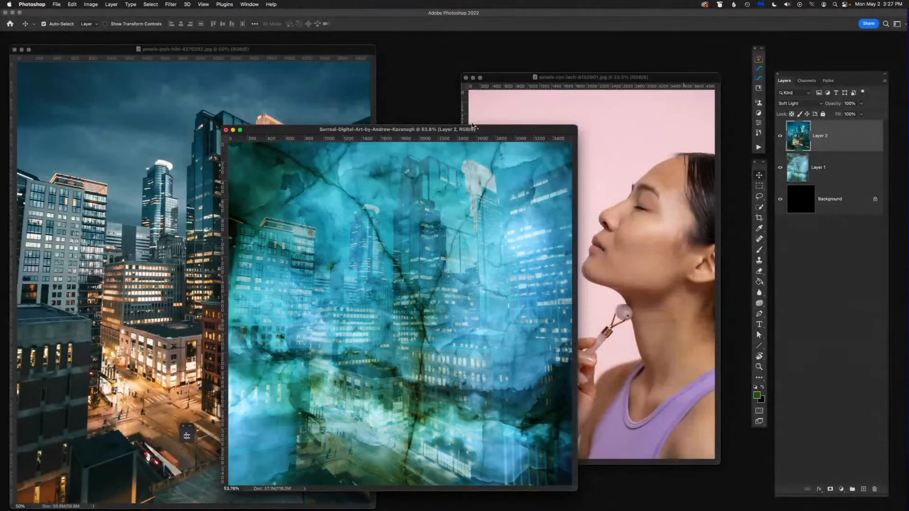
drag(468, 128, 354, 80)
drag(608, 77, 544, 73)
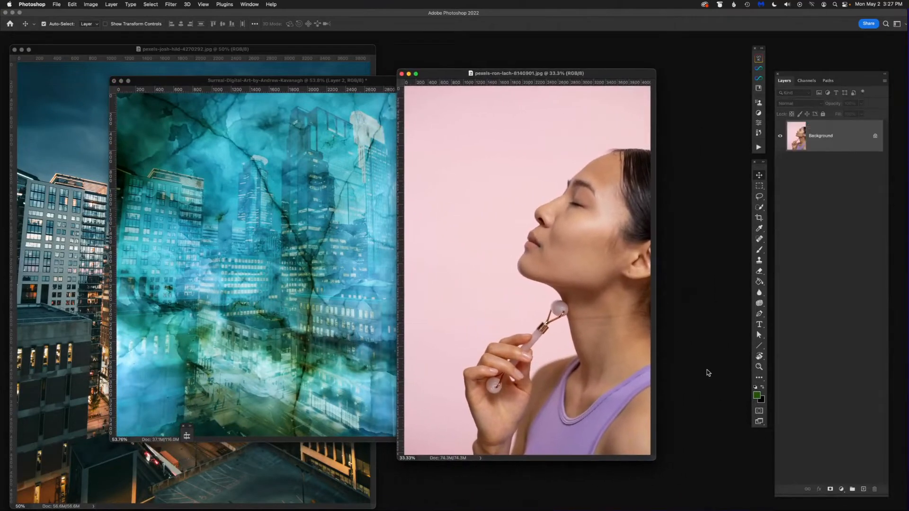
Duplicate the woman's portrait onto a new layer and show the photo in full-screen view.
drag(649, 458, 681, 468)
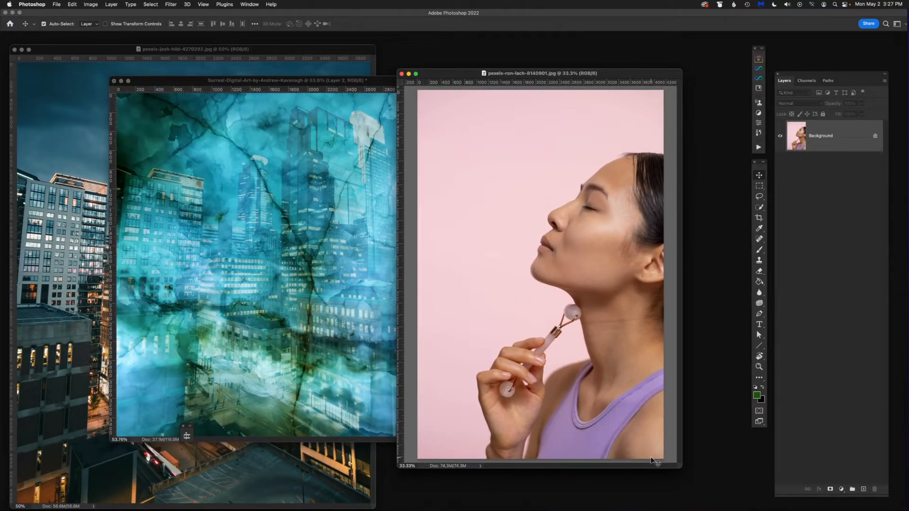
key(super+j)
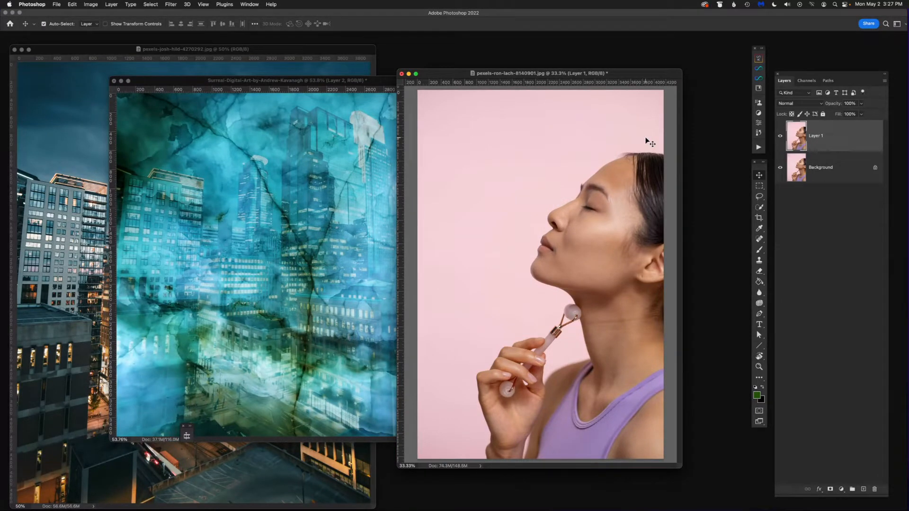
key(f)
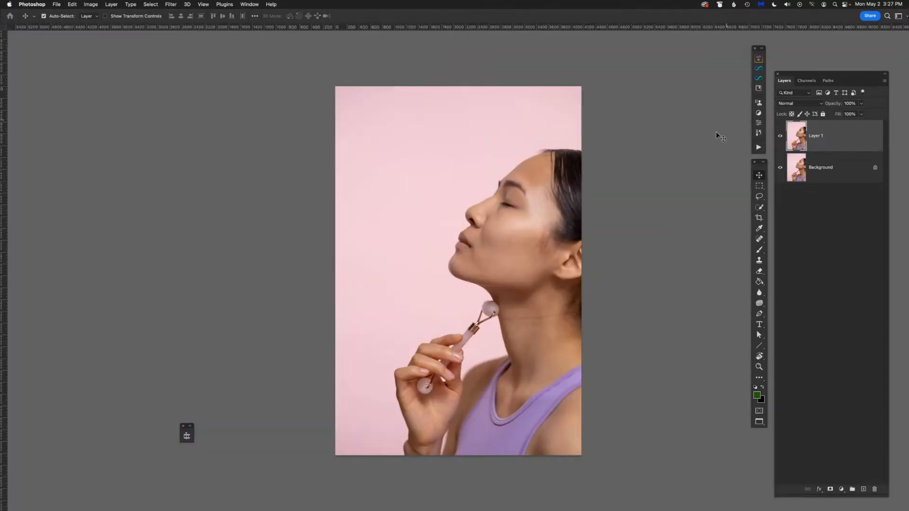
drag(517, 328, 480, 289)
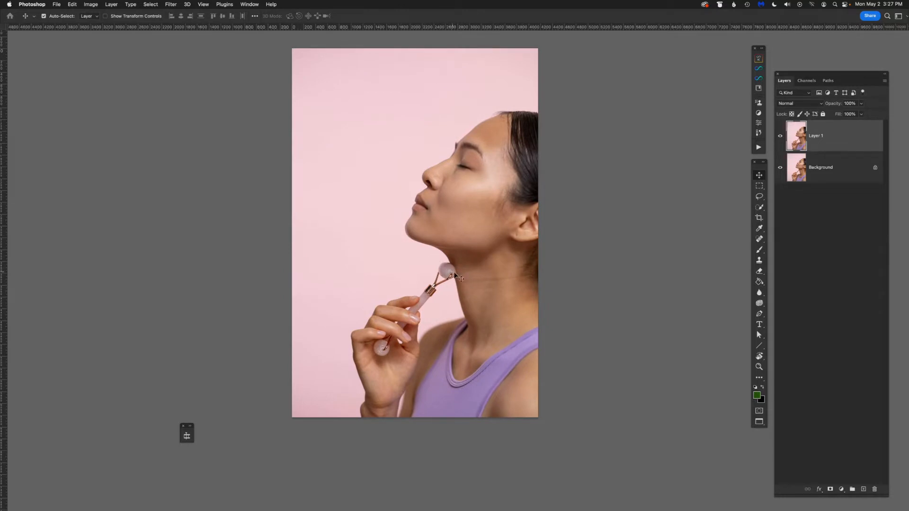
Try to remove the facial roller's head by lassoing it and running the CONTENT AWARE FILL-DESELECT action.
key(l)
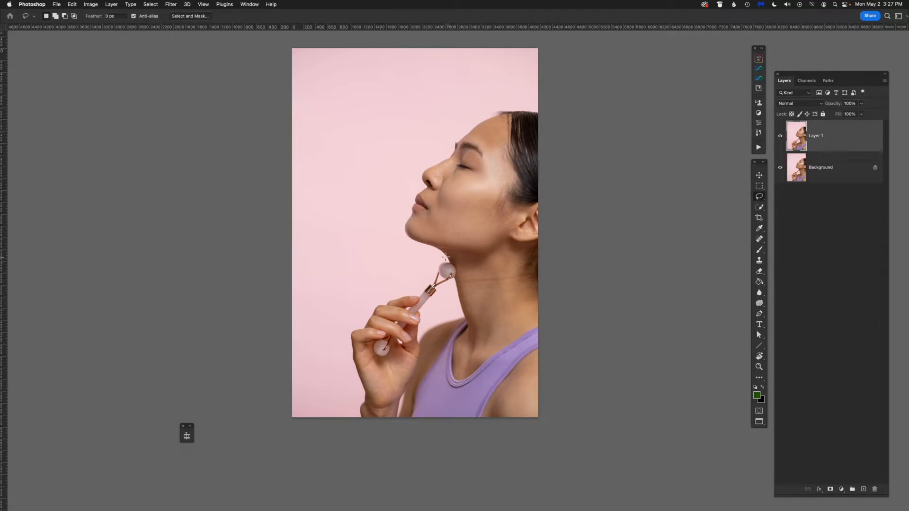
mouse_move(445, 257)
mouse_down()
mouse_move(429, 274)
mouse_move(457, 294)
mouse_move(470, 288)
mouse_move(447, 256)
mouse_up()
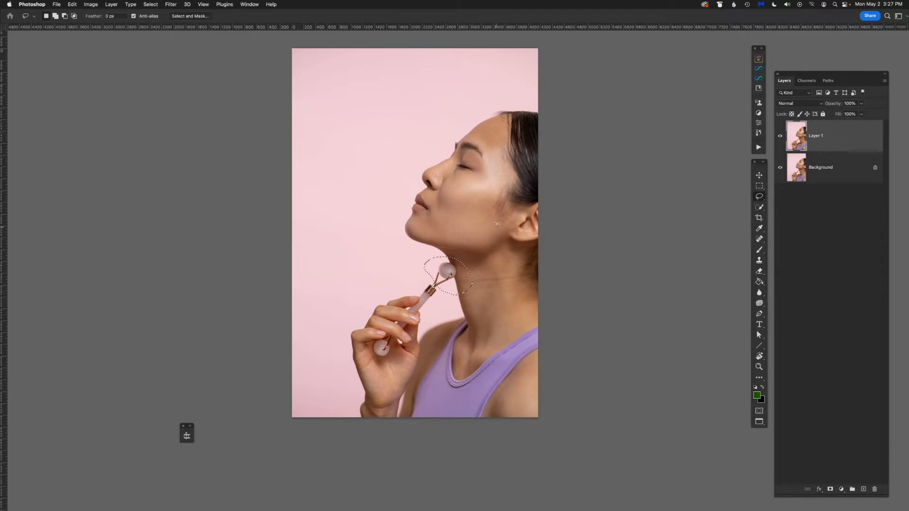
click(758, 148)
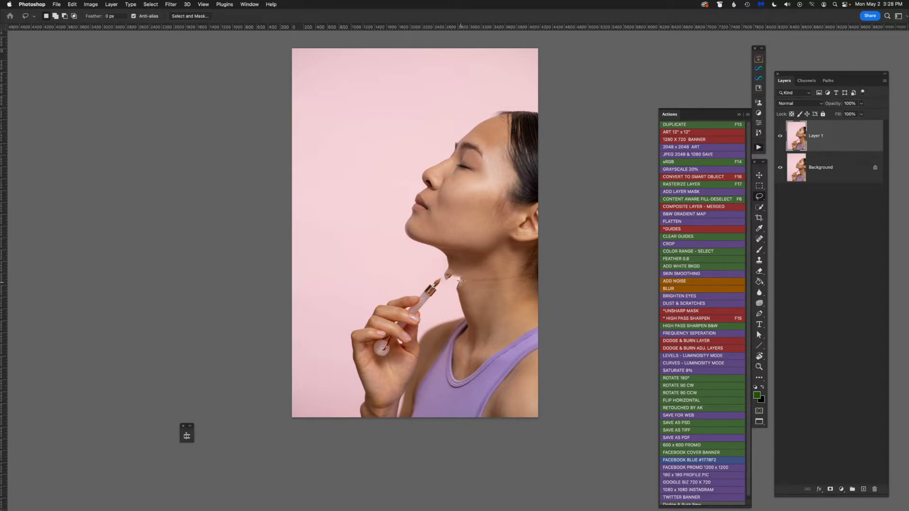
key(super+z)
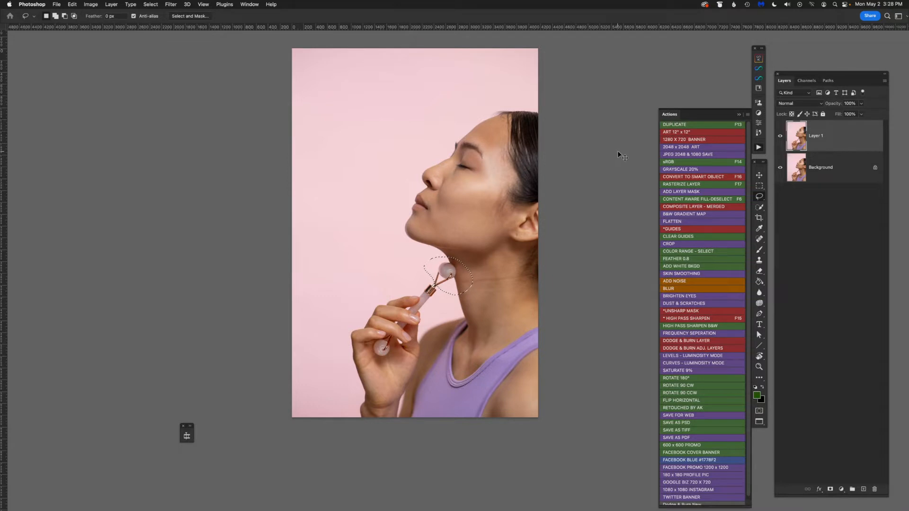
key(super+equal)
key(super+d)
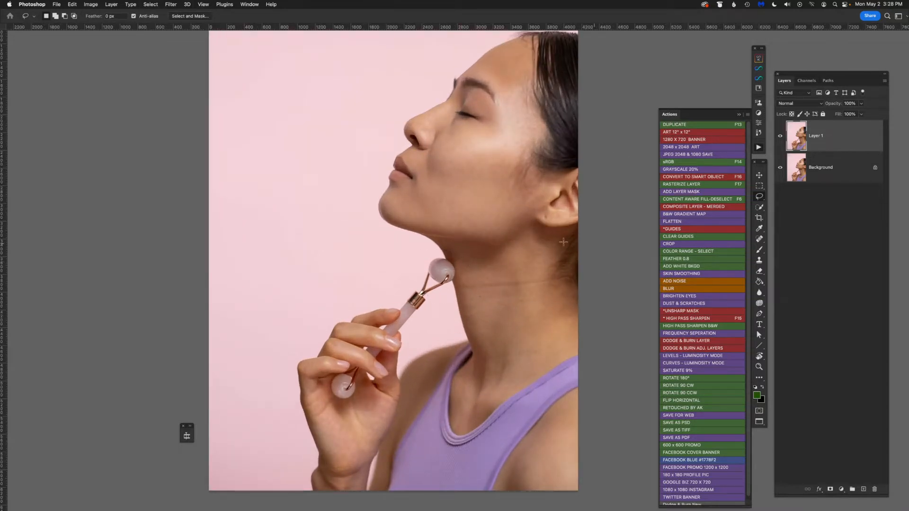
Fill part of the roller's head with Content-Aware Fill, and patch the rest of that area with clean pink background.
mouse_move(426, 255)
mouse_down()
mouse_move(421, 280)
mouse_move(432, 296)
mouse_move(443, 293)
mouse_move(447, 277)
mouse_move(430, 256)
mouse_up()
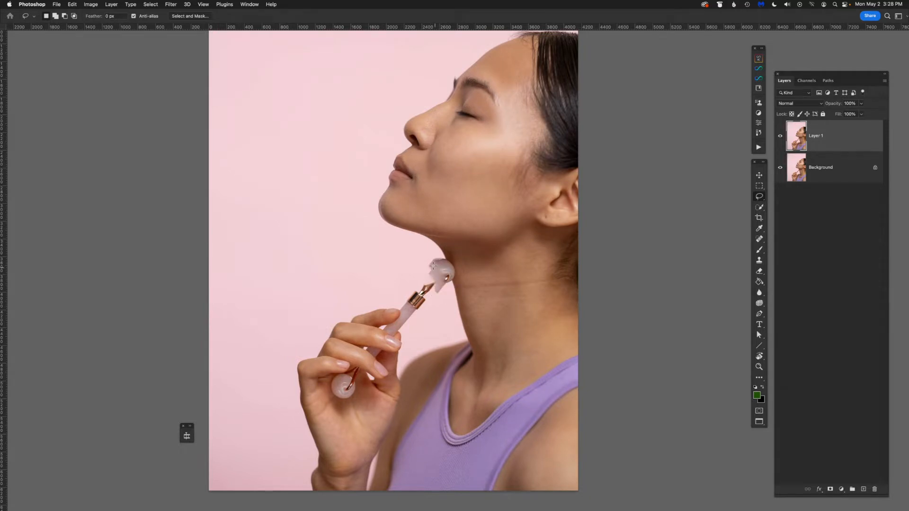
drag(432, 253, 428, 291)
drag(430, 251, 431, 252)
click(759, 208)
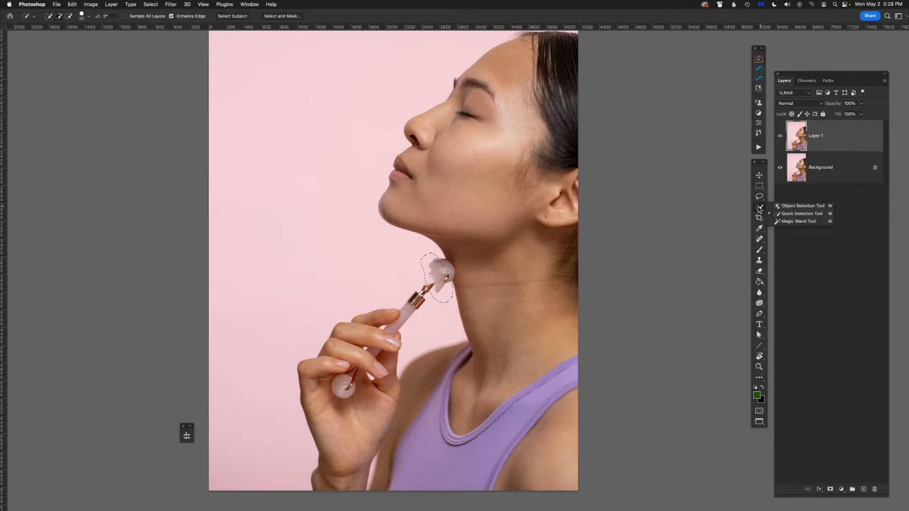
click(760, 239)
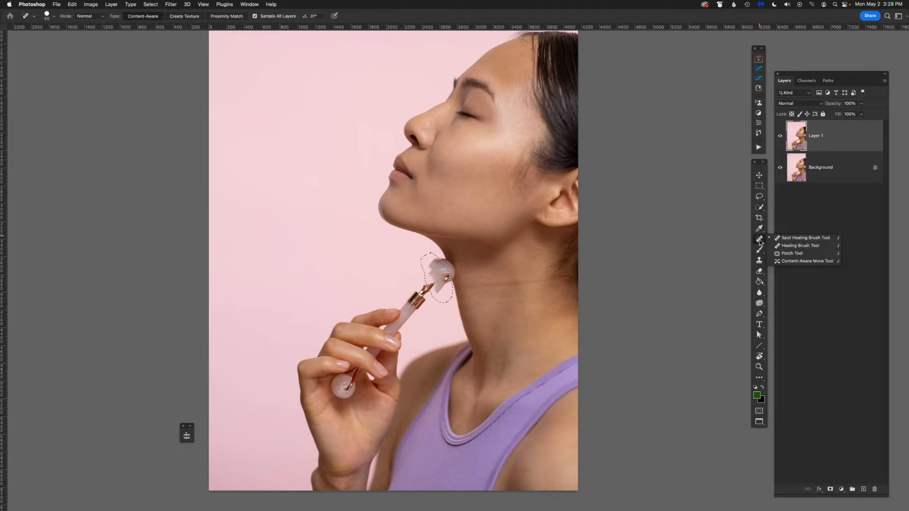
click(792, 254)
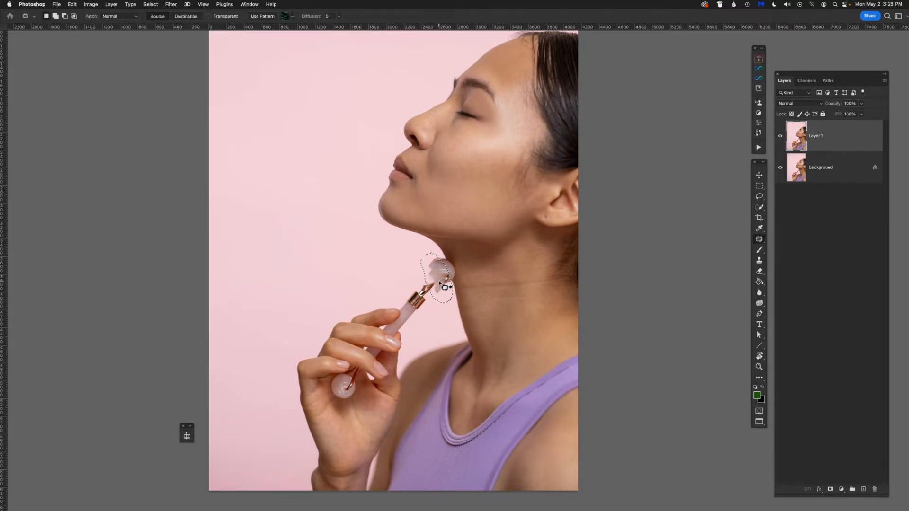
drag(425, 270, 354, 266)
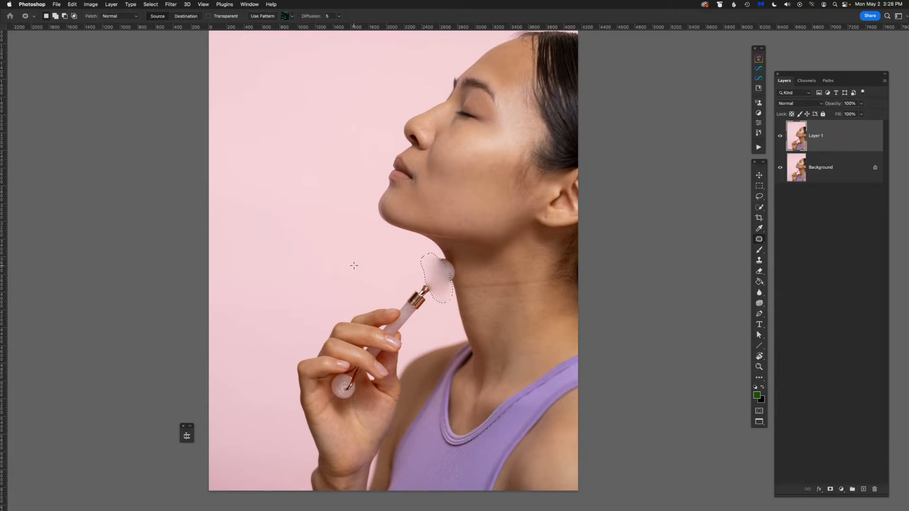
Patch out the roller's metal joint and the leftover traces along the front of the woman's neck.
mouse_move(424, 277)
mouse_down()
mouse_move(406, 281)
mouse_move(439, 306)
mouse_move(427, 278)
mouse_move(401, 273)
mouse_move(399, 293)
mouse_move(419, 312)
mouse_move(437, 302)
mouse_move(366, 272)
mouse_up()
click(401, 254)
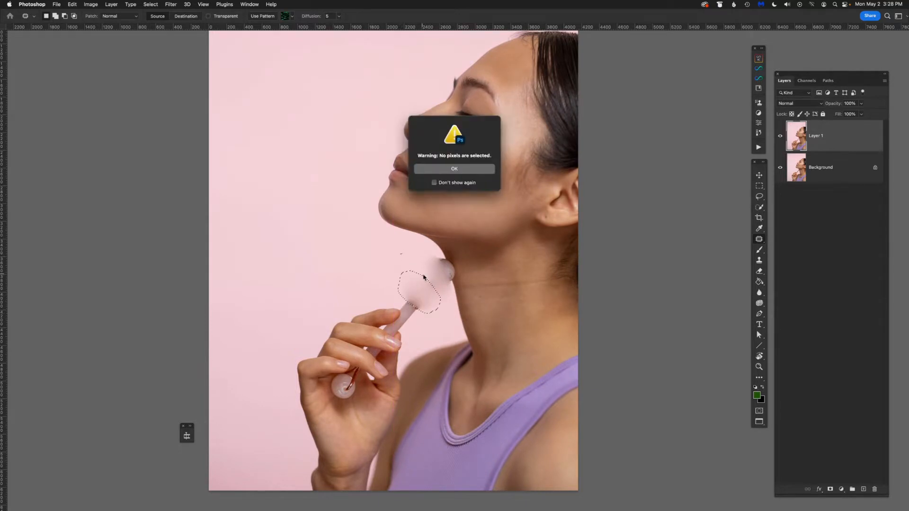
click(455, 169)
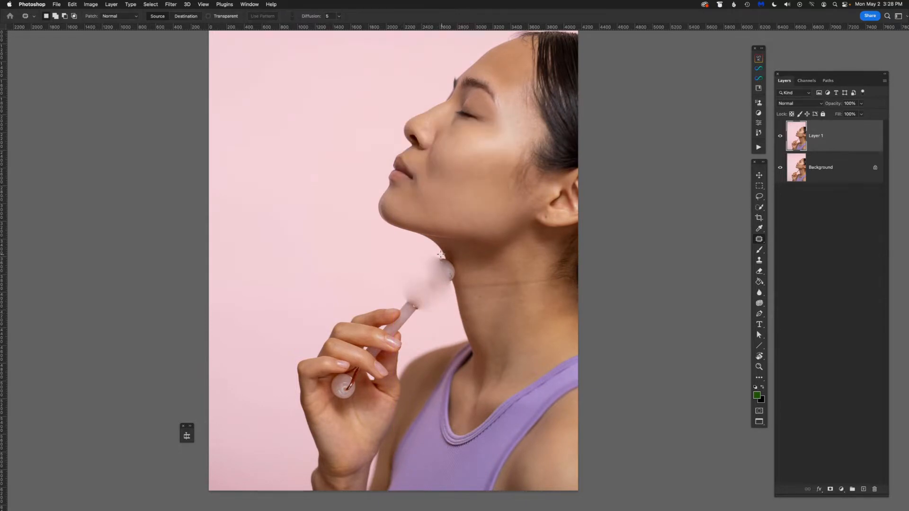
mouse_move(448, 288)
mouse_down()
mouse_move(462, 278)
mouse_move(453, 259)
mouse_move(433, 254)
mouse_up()
mouse_move(392, 272)
mouse_down()
mouse_move(403, 313)
mouse_move(439, 316)
mouse_move(416, 273)
mouse_up()
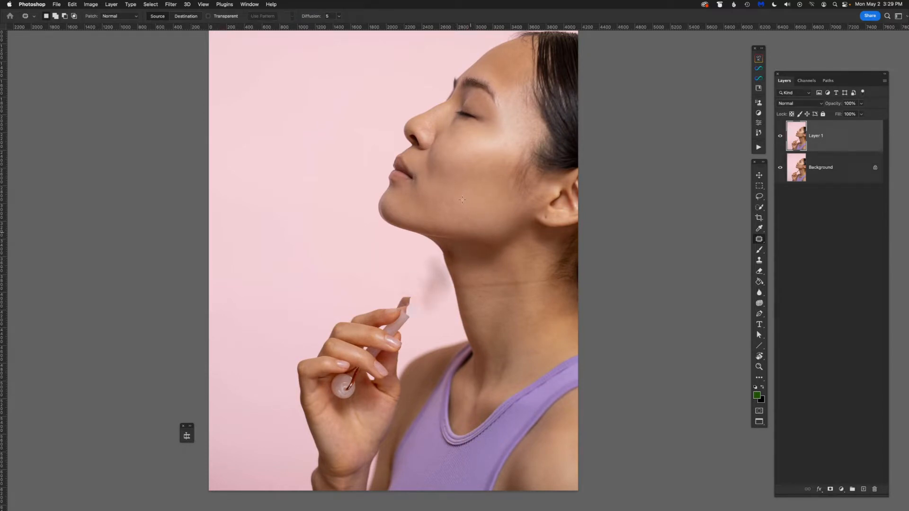
Return to the floating windows, move the portrait window partly over the composition and enlarge its frame.
key(f)
key(f)
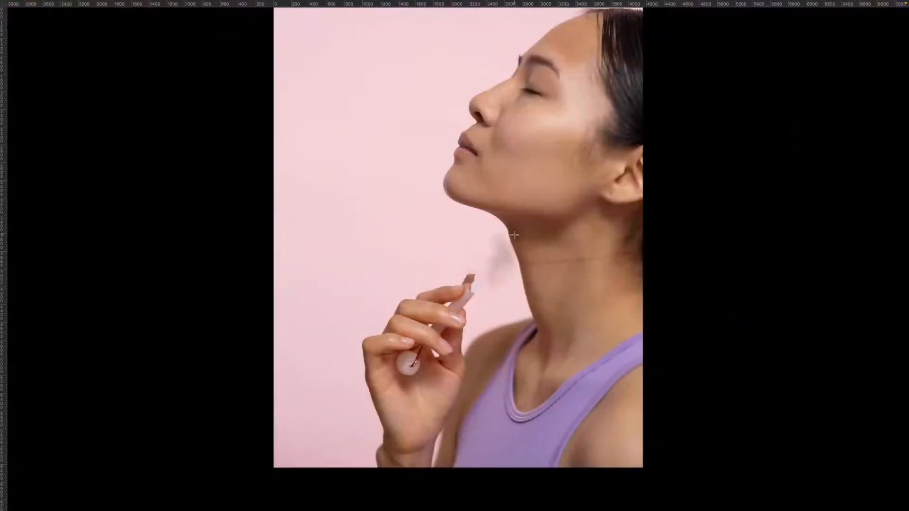
key(f)
drag(565, 74, 457, 73)
key(super+minus)
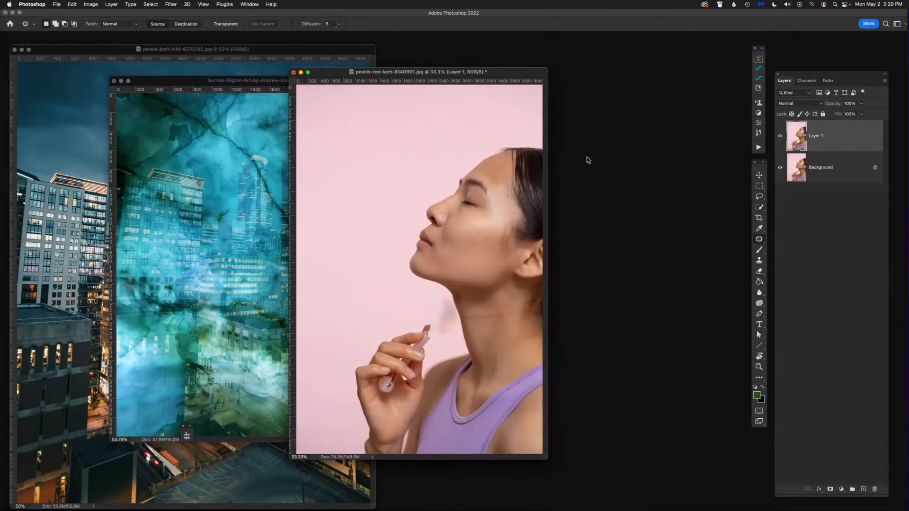
drag(548, 459, 608, 480)
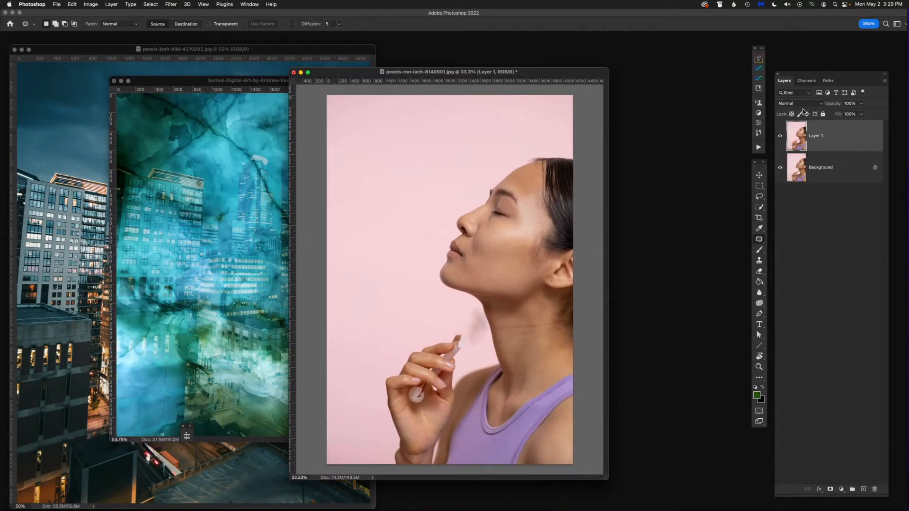
Add a Black & White adjustment layer above the retouched portrait copy.
click(759, 114)
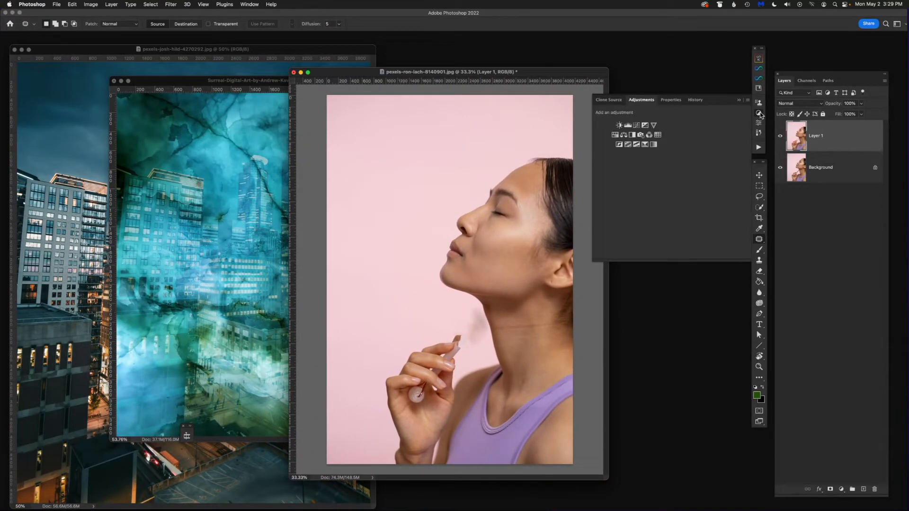
click(633, 136)
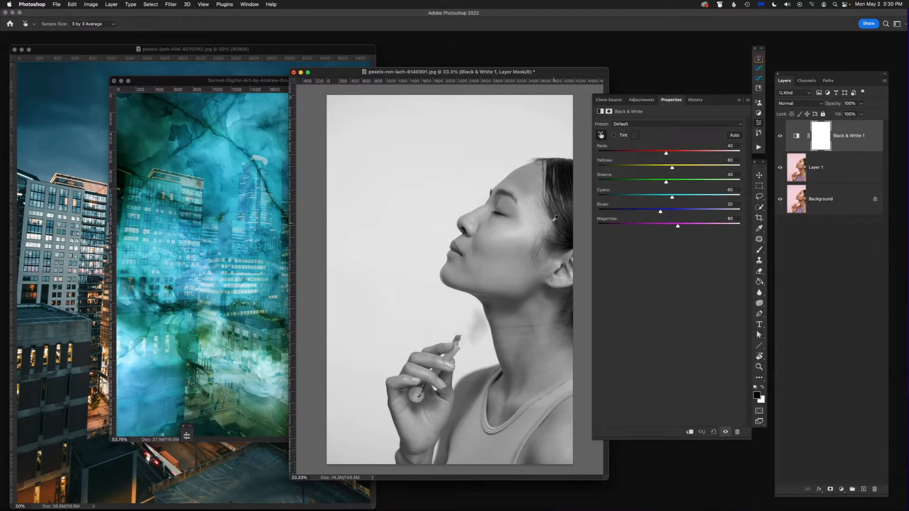
Try the on-image adjustment tool of the Black & White adjustment on the woman's face.
click(603, 136)
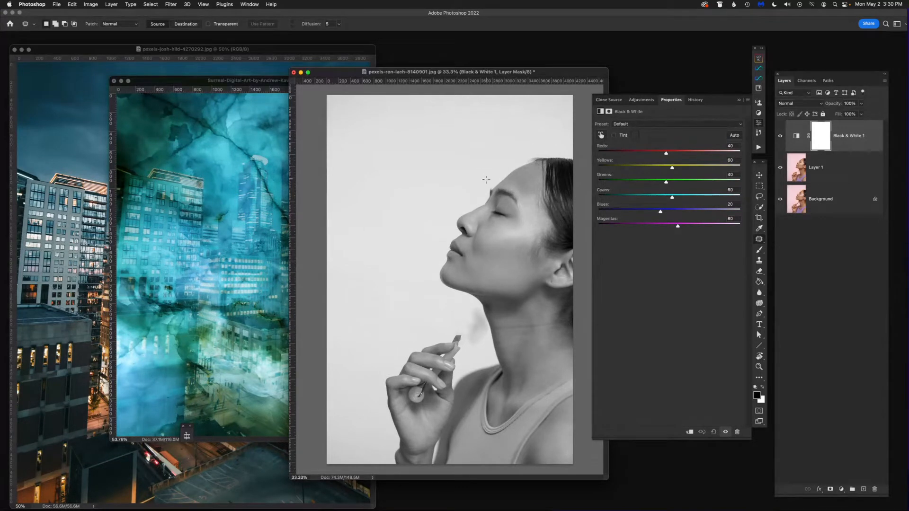
click(519, 183)
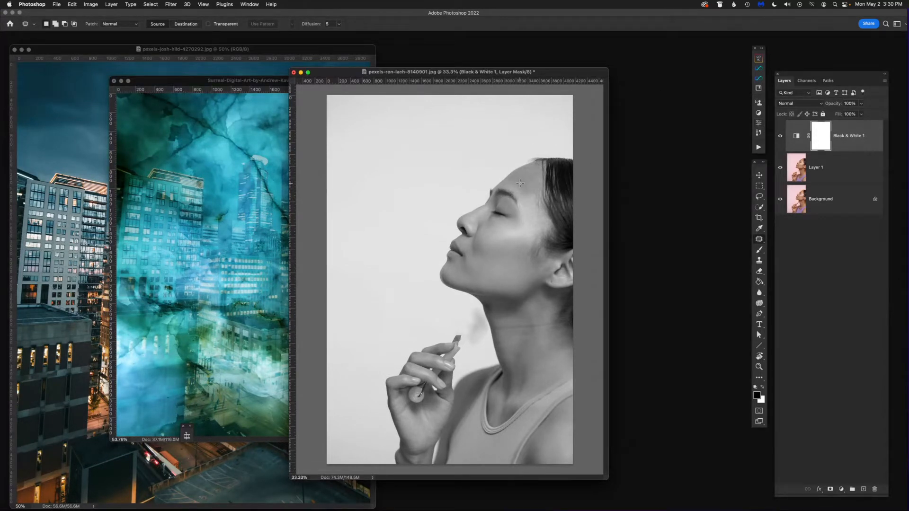
drag(521, 183, 524, 184)
key(super+d)
double_click(797, 136)
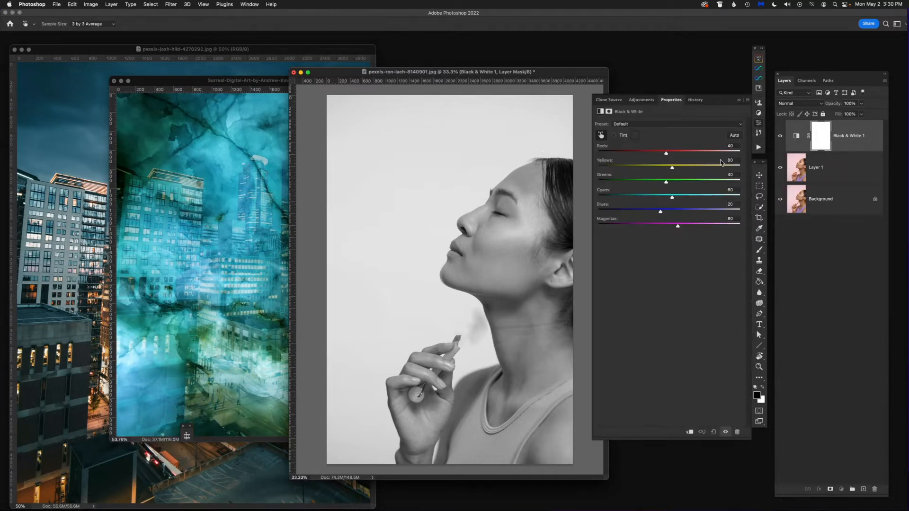
click(602, 136)
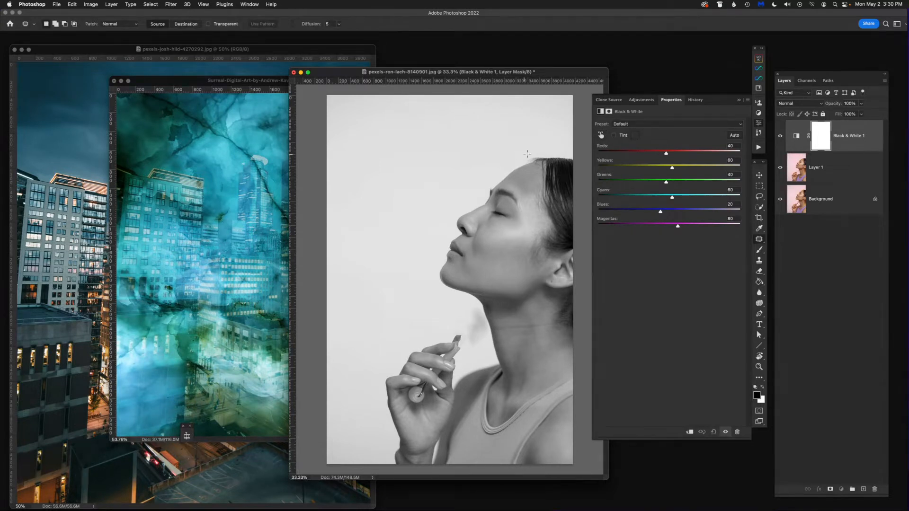
click(602, 137)
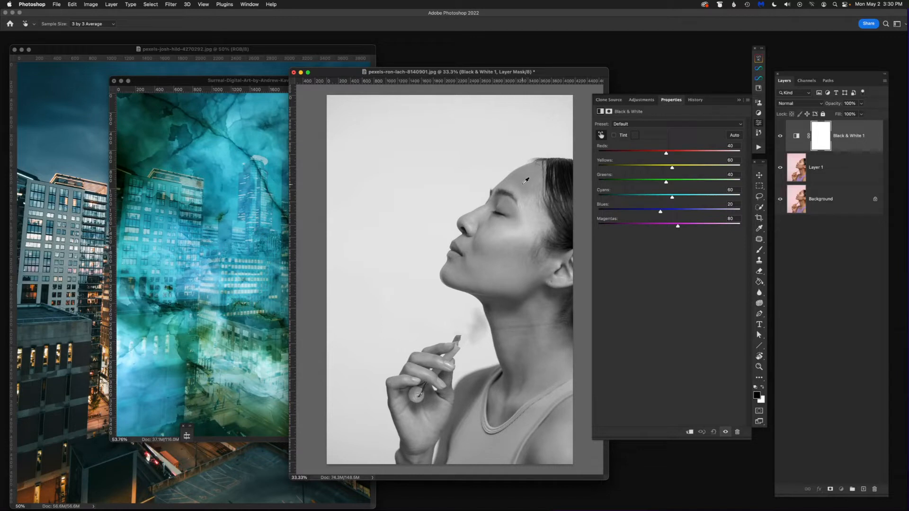
click(503, 245)
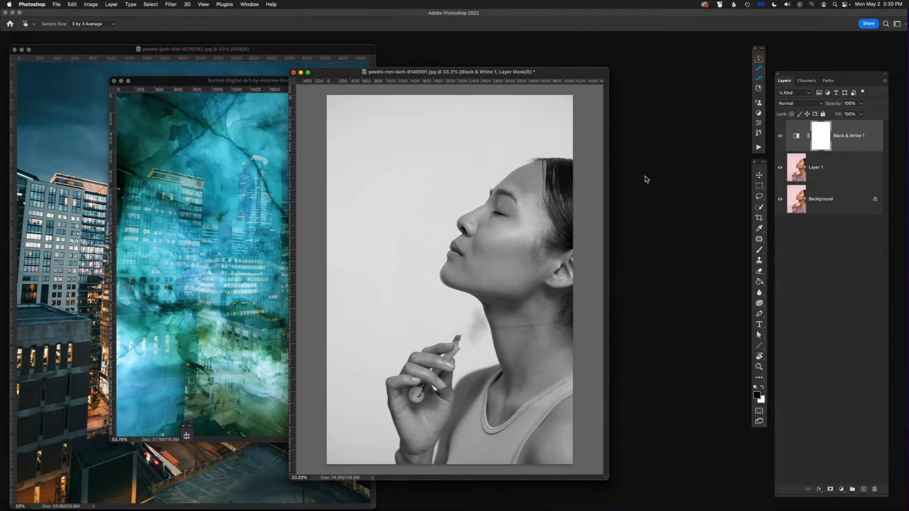
Merge the Black & White adjustment into the portrait copy, and compare the result with the original photo.
key(b)
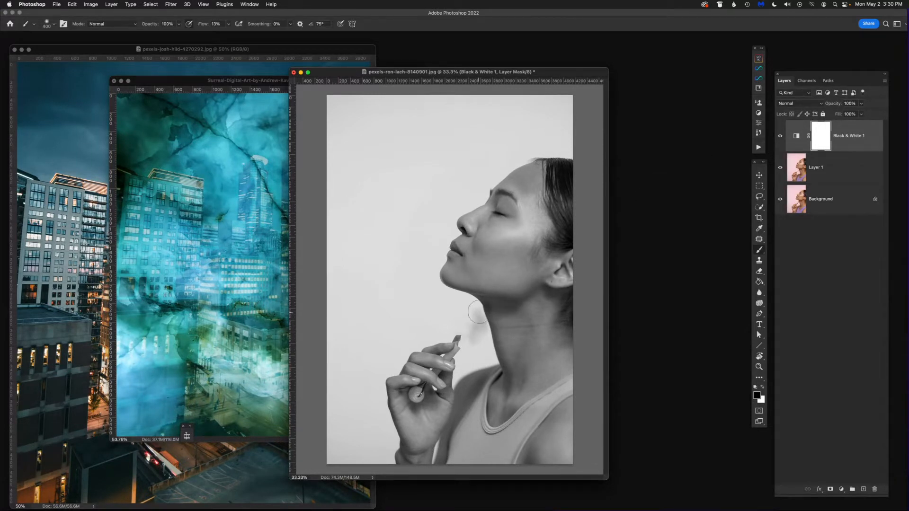
alt+click(451, 308)
key(super+e)
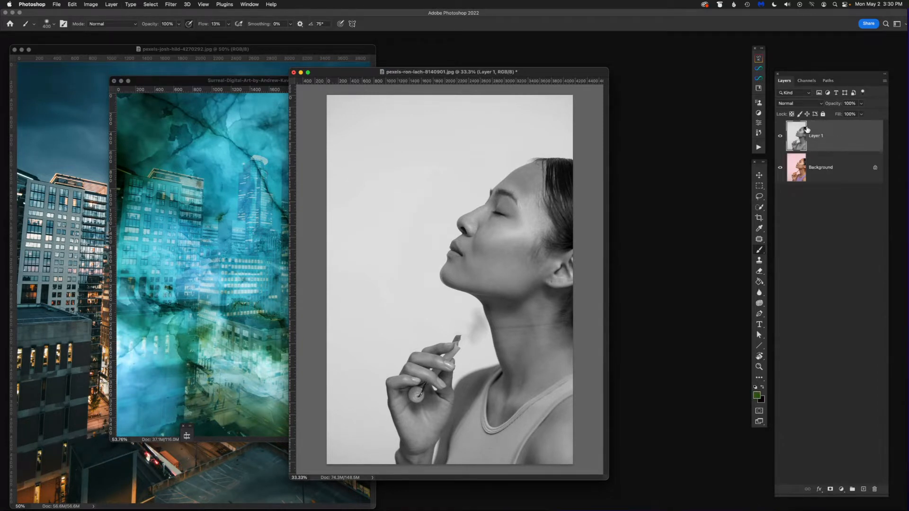
click(780, 138)
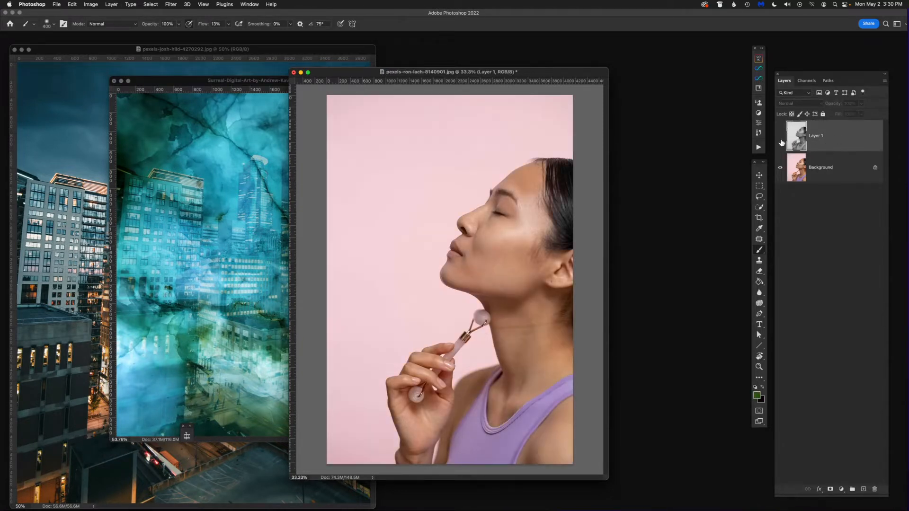
click(781, 137)
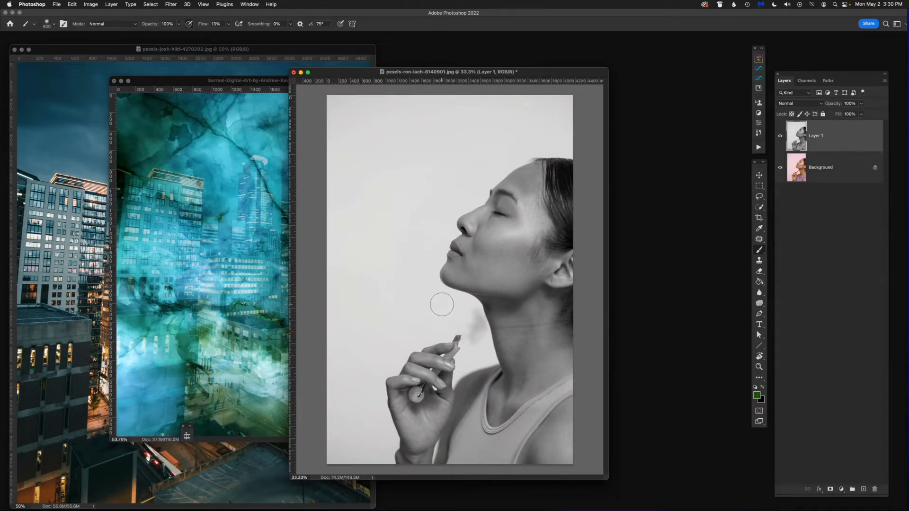
Paint out the smudge beside the neck and the roller's tip with the sampled light grey background, and check the result full screen.
alt+click(443, 309)
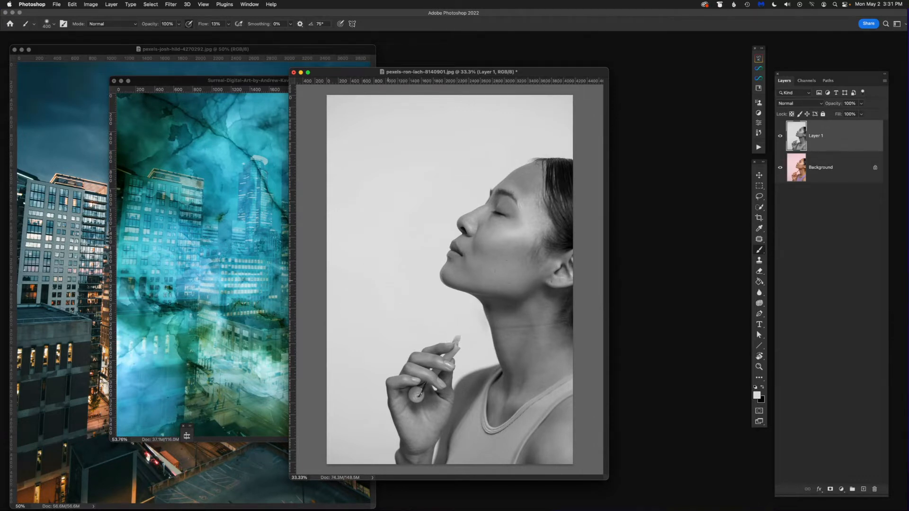
key(f)
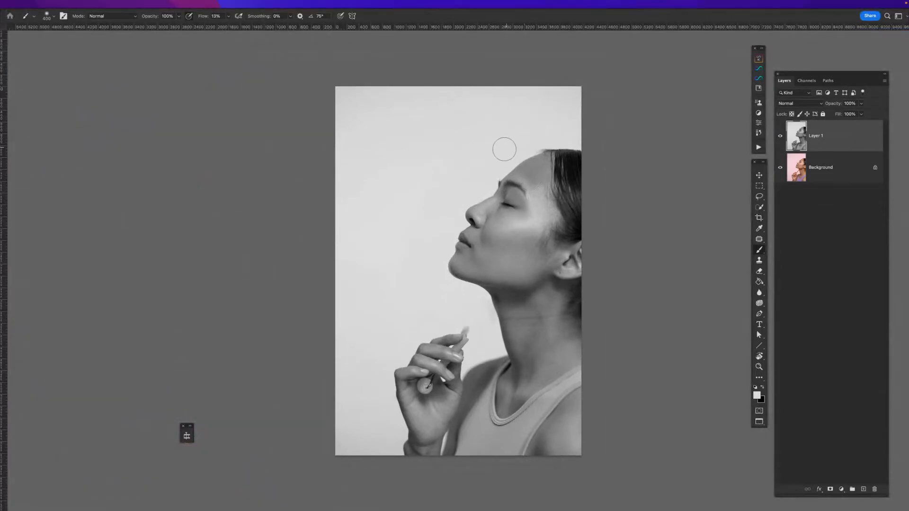
key(f)
key(f)
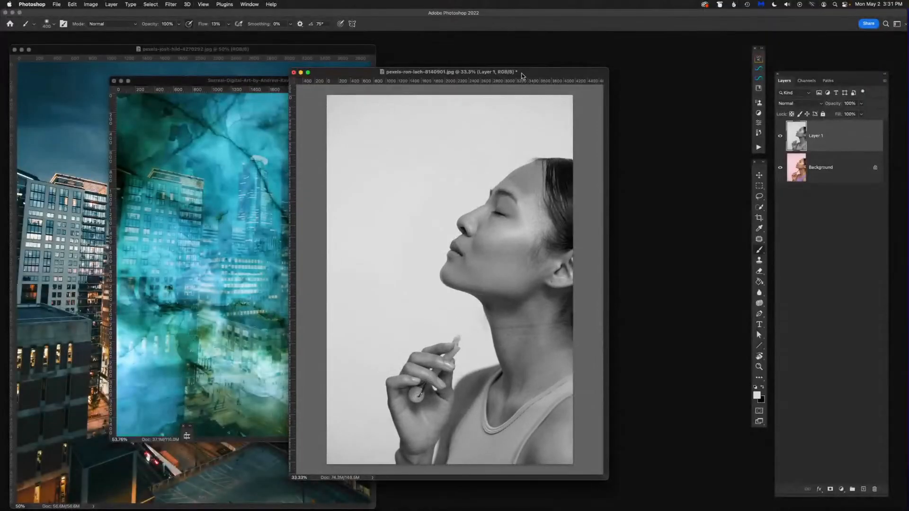
Crop the black-and-white portrait tightly around the woman's face and neck, cutting off the hand and the empty background.
drag(542, 78, 550, 57)
key(c)
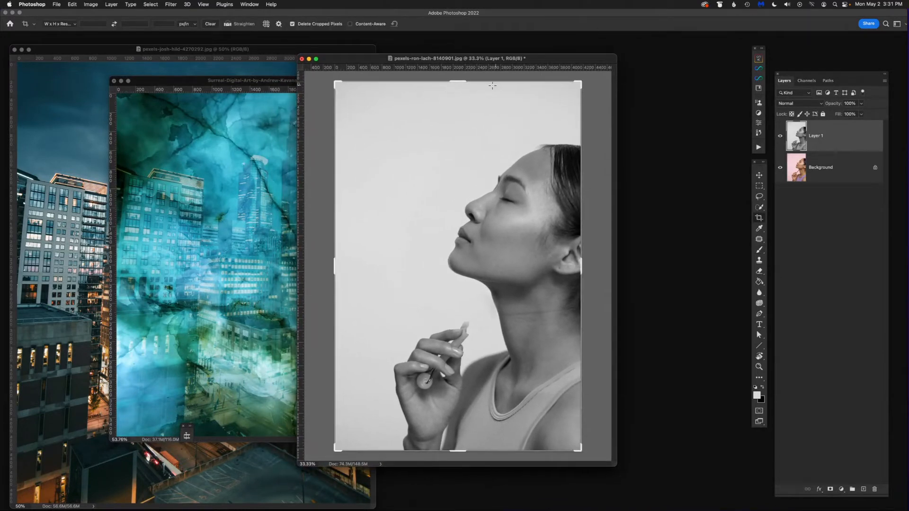
drag(457, 83, 450, 110)
drag(471, 424, 458, 364)
drag(335, 274, 373, 275)
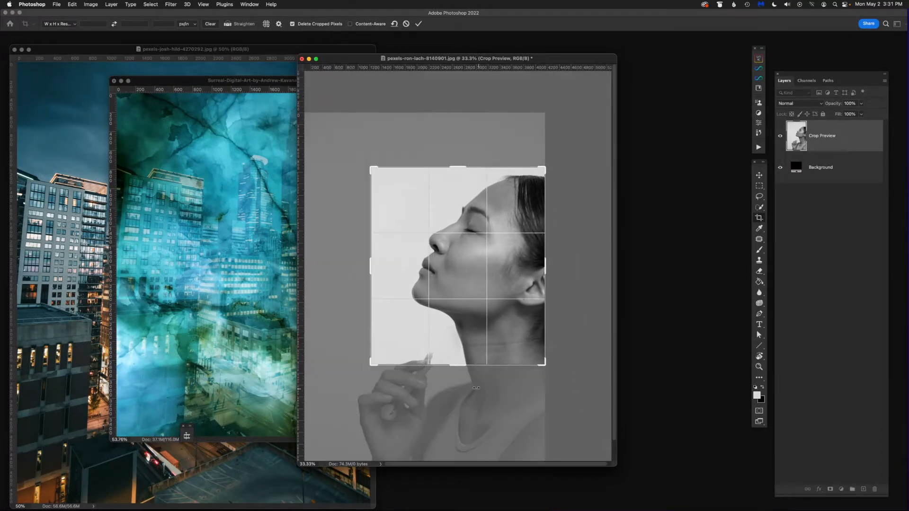
drag(460, 365, 442, 355)
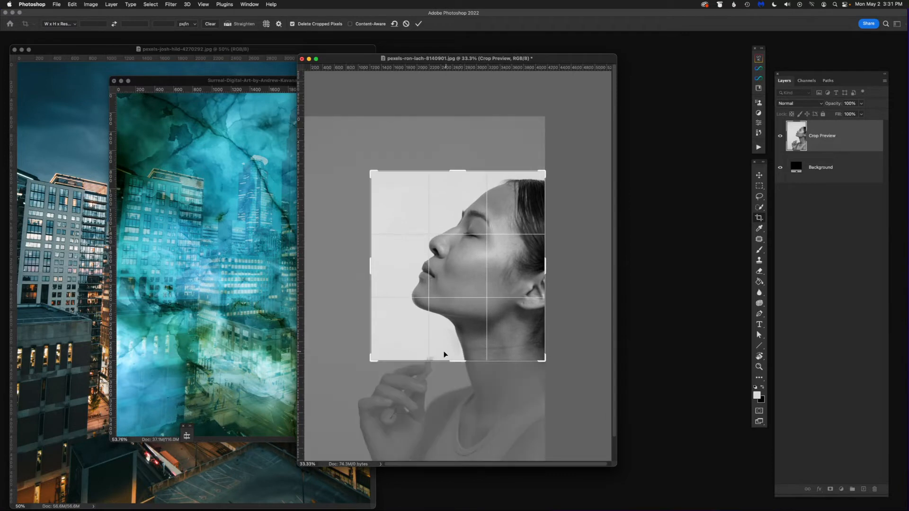
key(Return)
Copy the cropped black-and-white portrait layer into the surreal art composite, and show the composite full screen.
key(v)
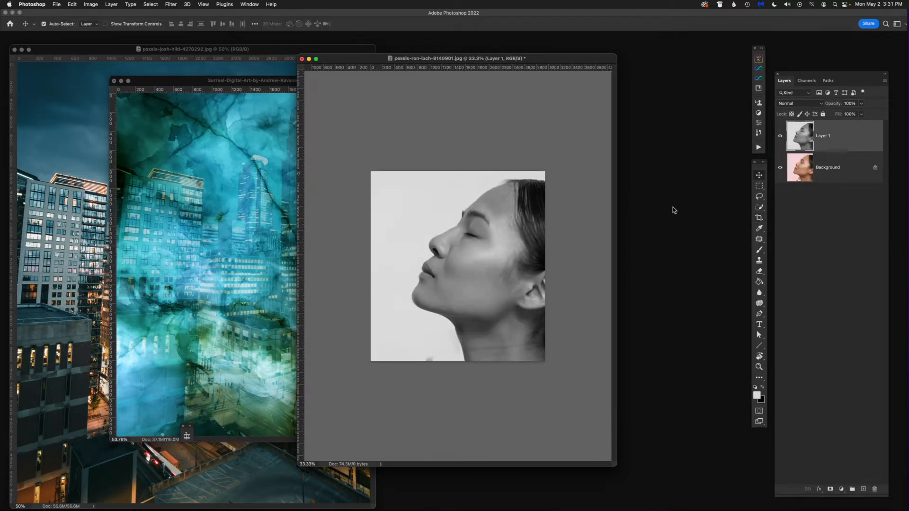
drag(566, 63, 677, 67)
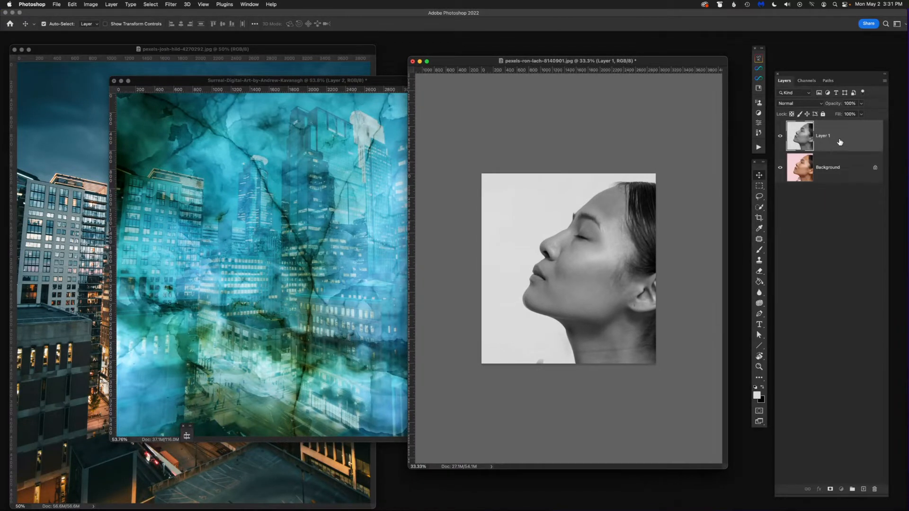
drag(840, 142, 285, 306)
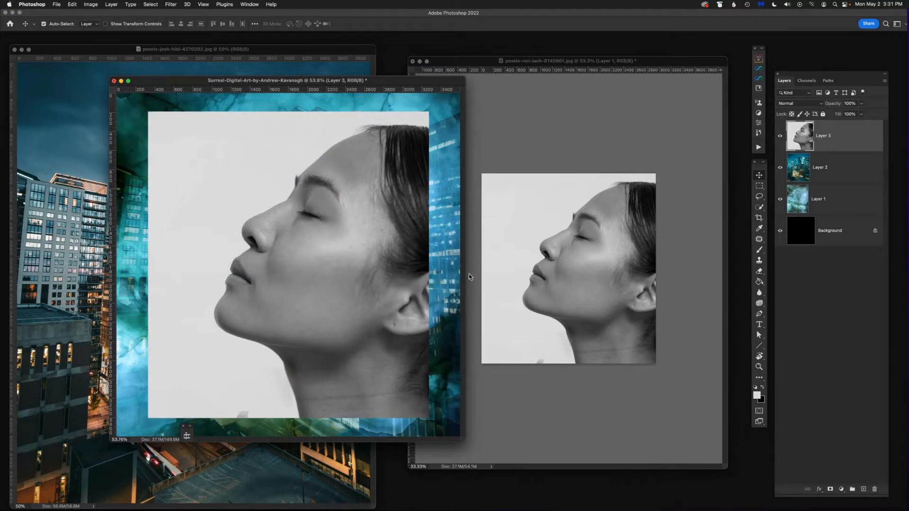
key(f)
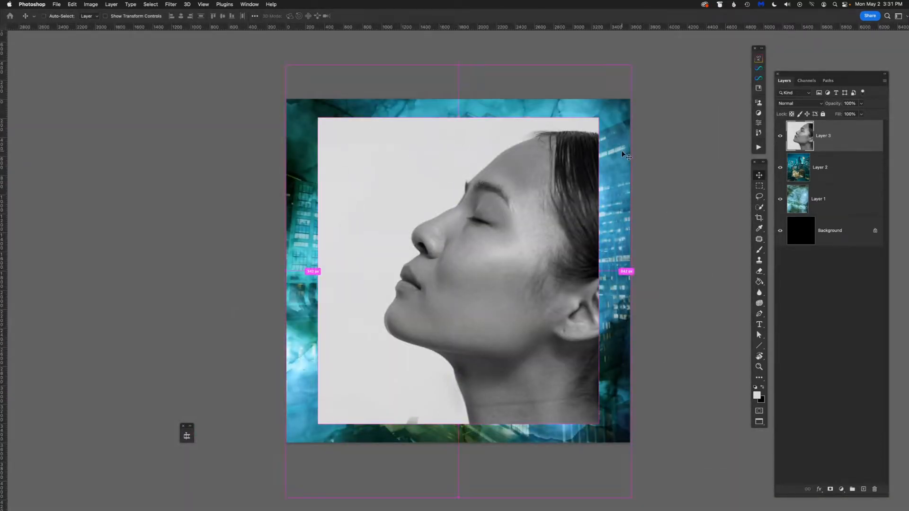
Scale the portrait to about 76%, rotate it slightly clockwise and place it in the lower-right corner of the canvas.
key(ctrl+t)
drag(547, 297, 582, 315)
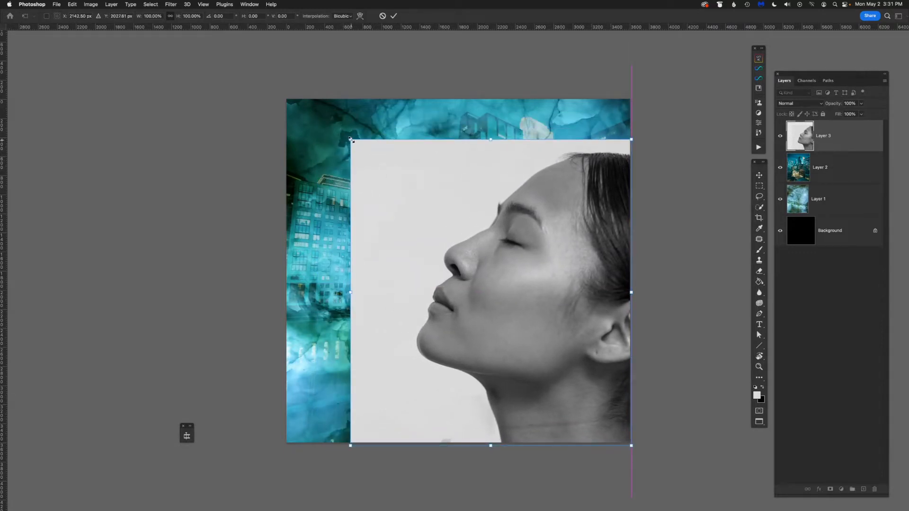
drag(351, 140, 390, 169)
drag(575, 308, 589, 346)
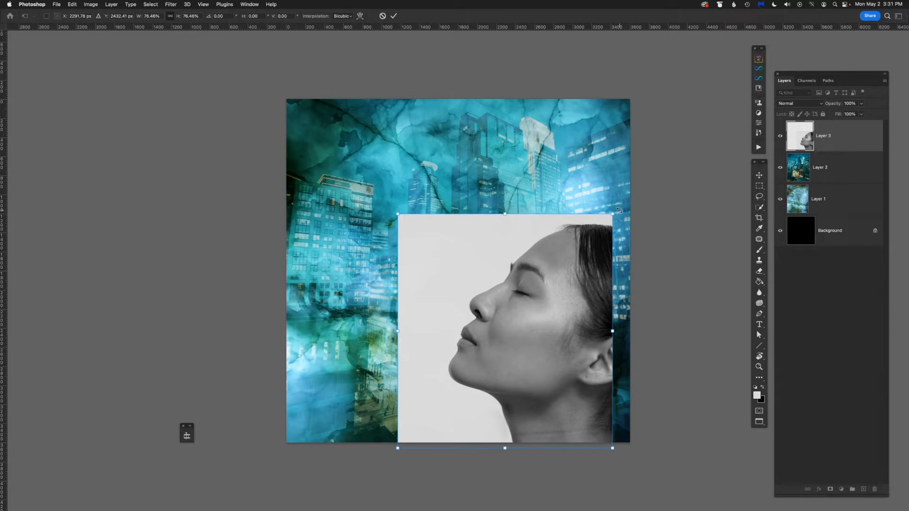
drag(619, 212, 643, 232)
mouse_move(565, 313)
mouse_down()
mouse_move(601, 318)
mouse_move(582, 319)
mouse_up()
key(Return)
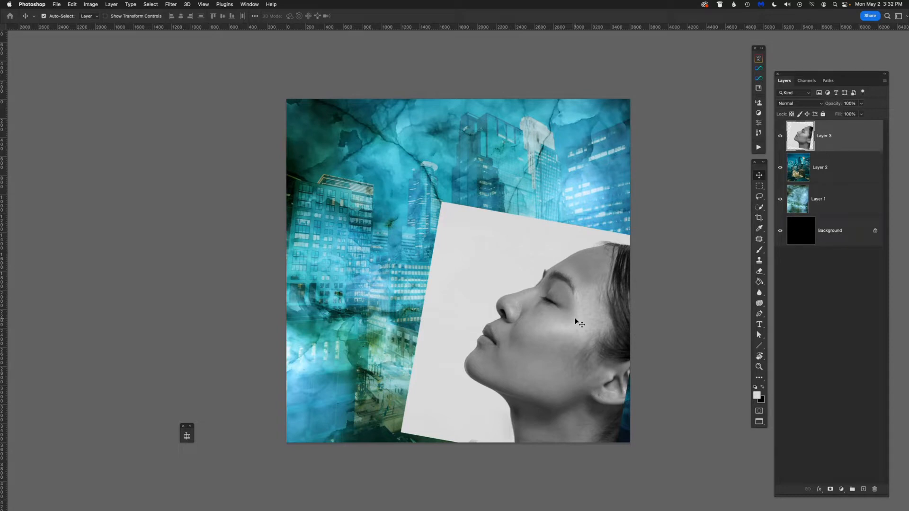
Try the different blend modes on the portrait layer, and set it back to Normal.
key(shift+plus)
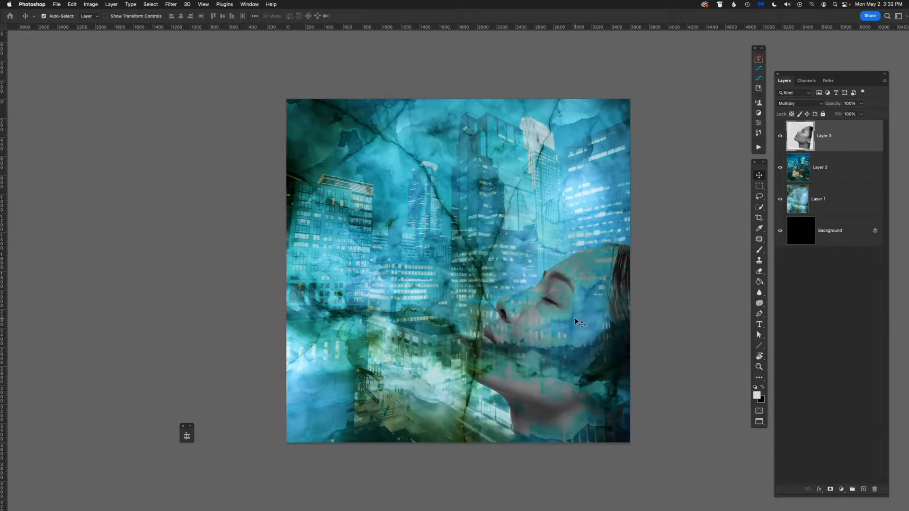
key(shift+plus)
key(shift+plus)
key(shift+plus)
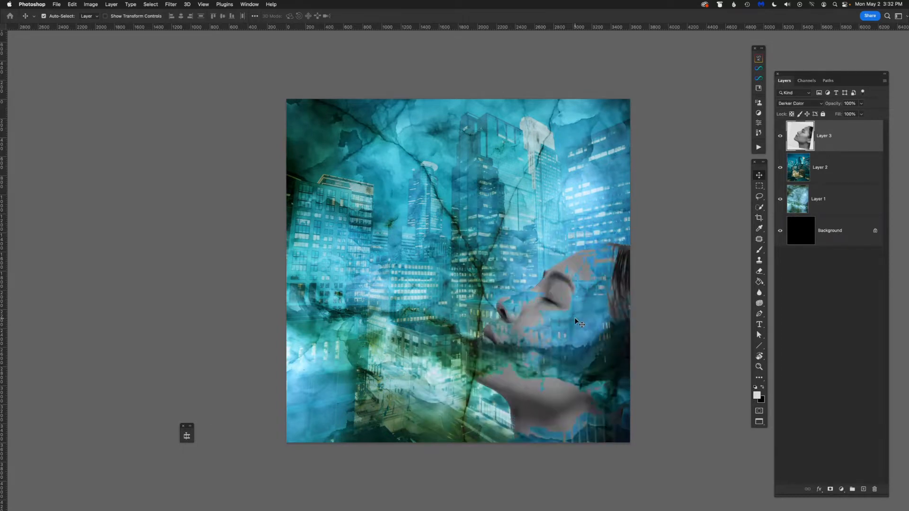
key(shift+plus)
key(shift+plus)
key(shift+plus)
key(shift+plus)
key(shift+plus)
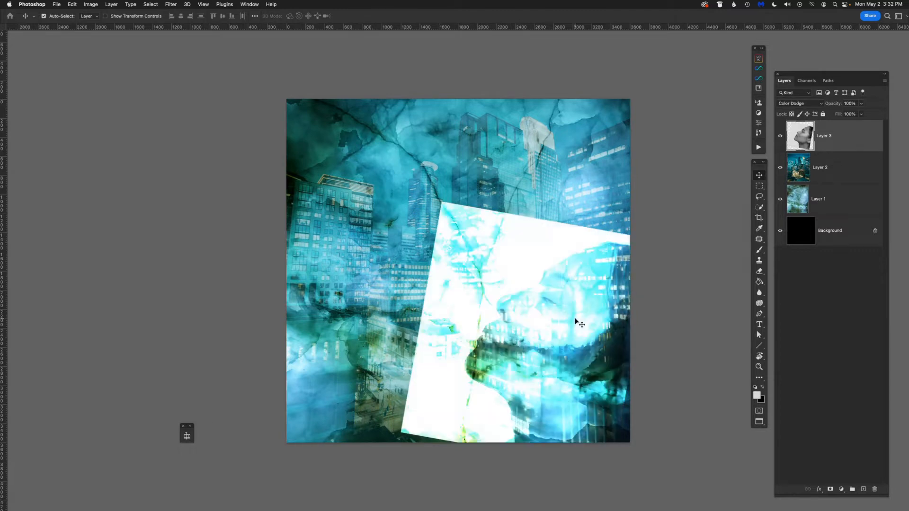
key(shift+plus)
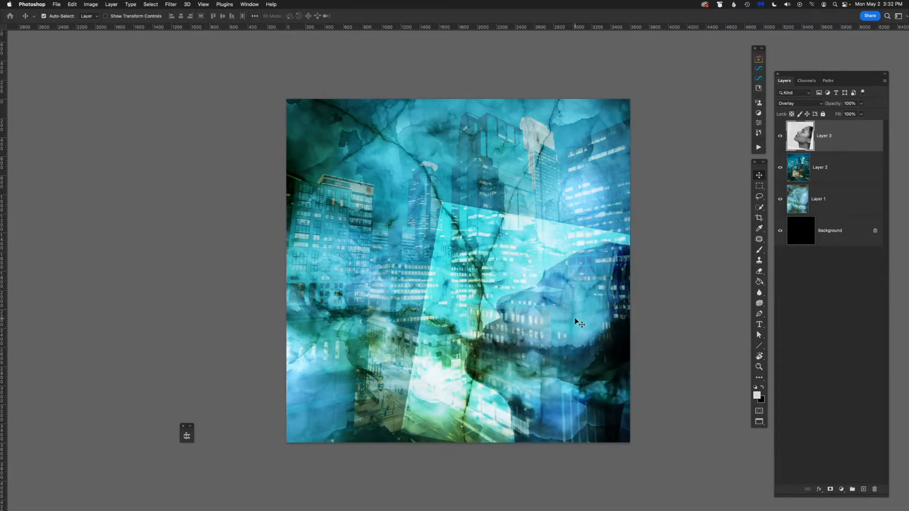
key(shift+plus)
key(shift+plus)
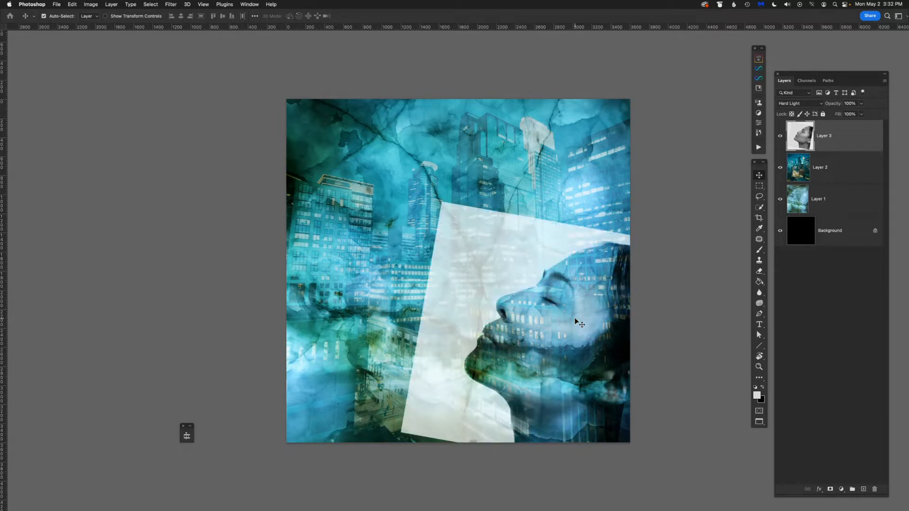
key(shift+plus)
key(shift+plus)
key(shift+plus)
key(shift+plus)
key(shift+plus)
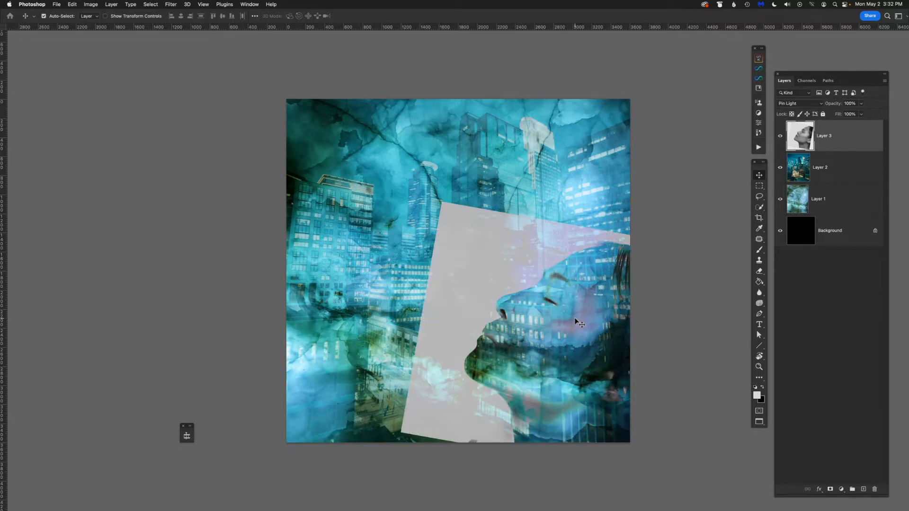
key(shift+plus)
key(shift+plus)
key(shift+plus)
key(shift+plus)
key(shift+plus)
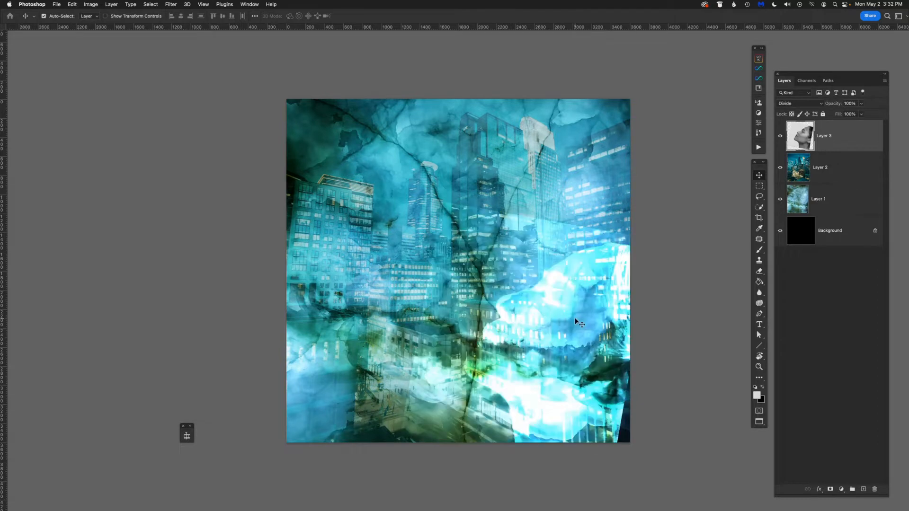
key(shift+plus)
key(shift+plus)
key(shift+plus)
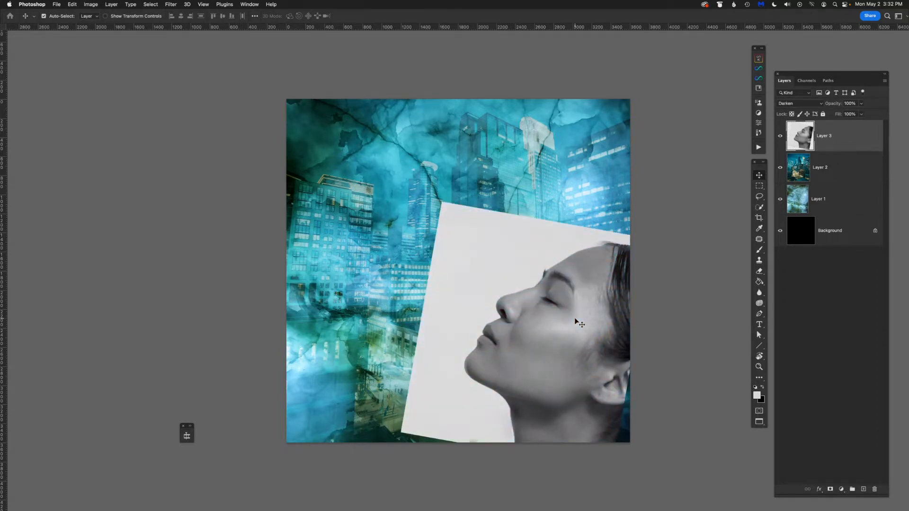
key(shift+plus)
key(shift+plus)
key(shift+plus)
key(shift+plus)
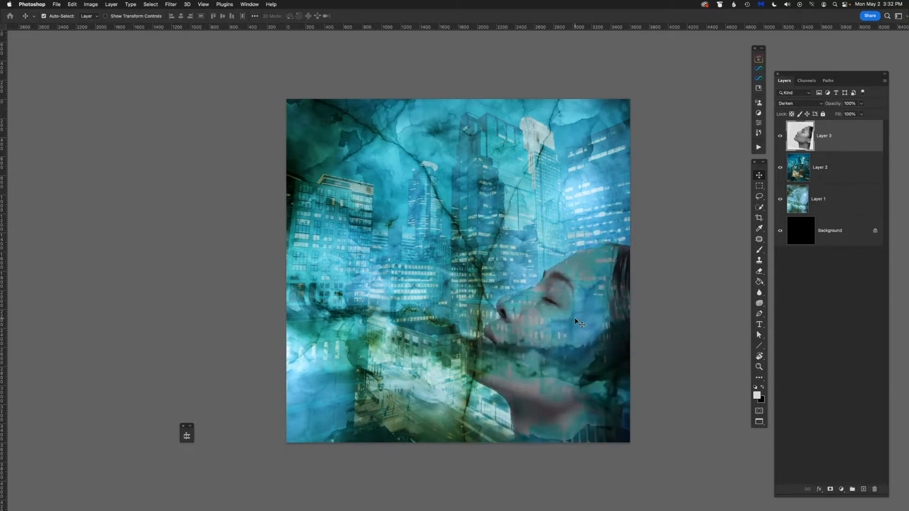
key(shift+plus)
key(shift+plus)
key(shift+plus)
key(shift+plus)
key(shift+plus)
key(shift+plus)
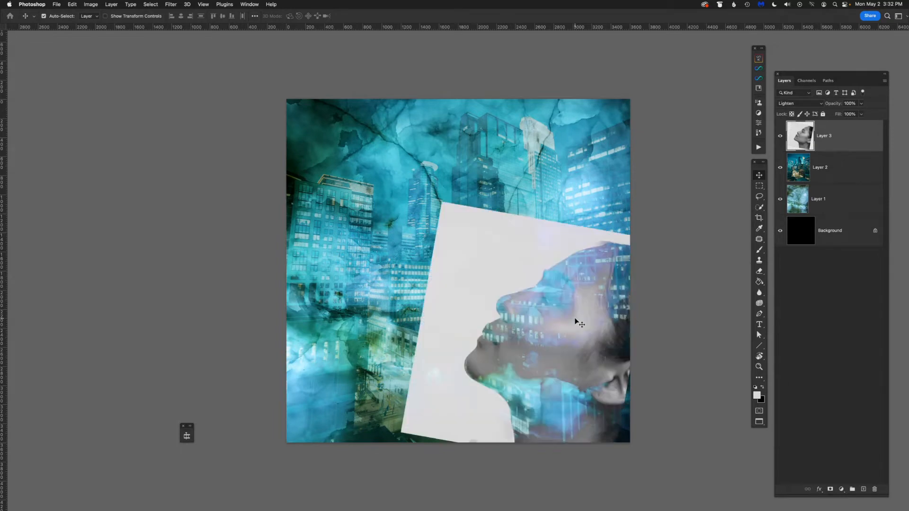
key(shift+minus)
key(shift+plus)
key(shift+plus)
key(shift+plus)
key(shift+plus)
key(shift+plus)
key(shift+plus)
key(shift+plus)
key(shift+plus)
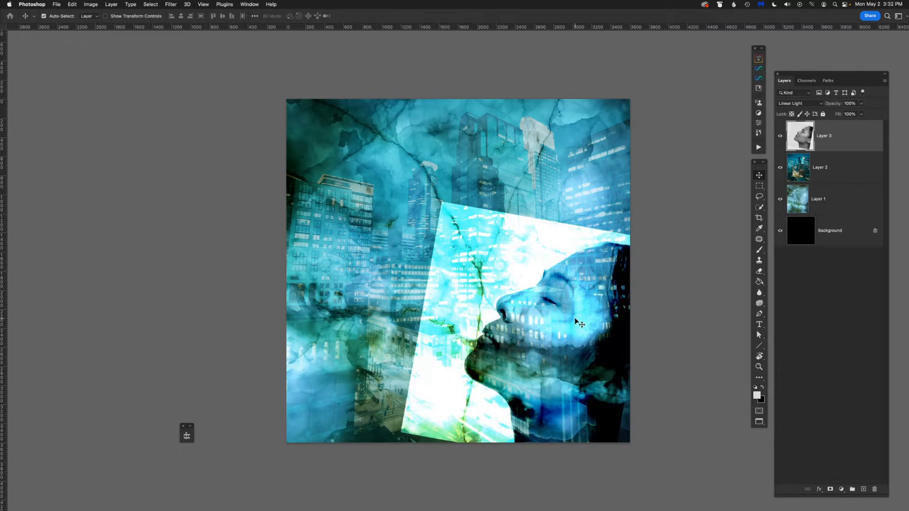
key(shift+plus)
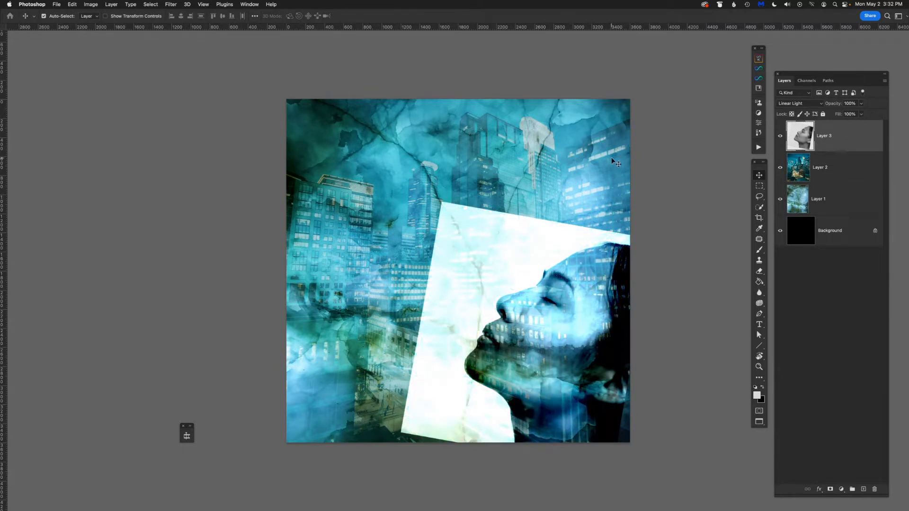
click(793, 104)
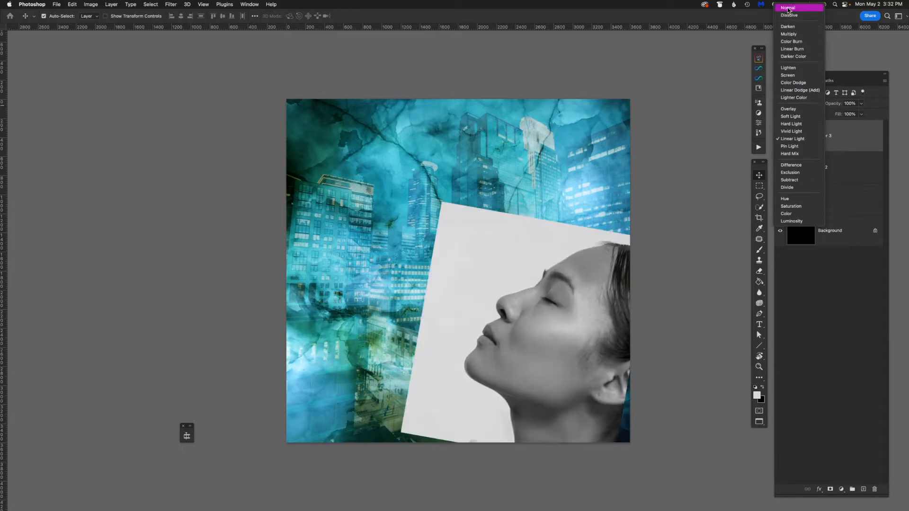
click(777, 8)
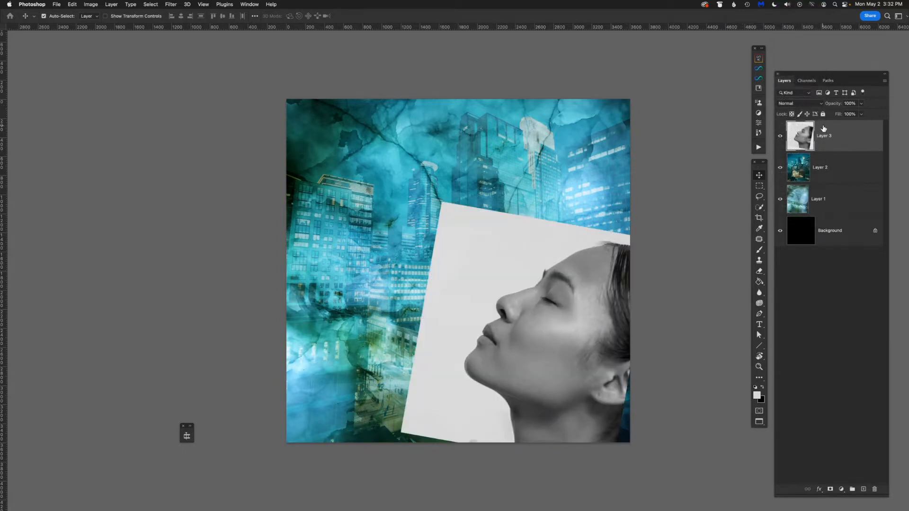
Hide the portrait's light background with Blend If on Gray, splitting This Layer's white slider to 179 / 212.
double_click(839, 140)
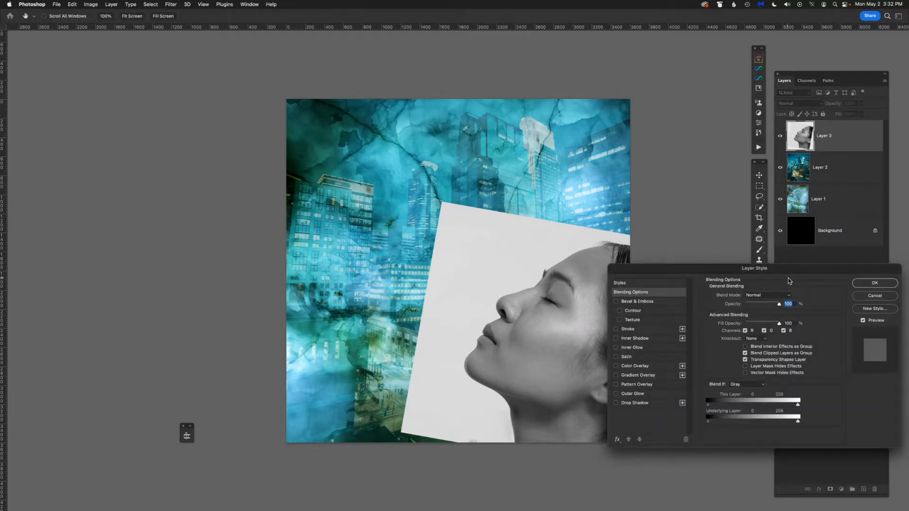
drag(796, 279, 729, 121)
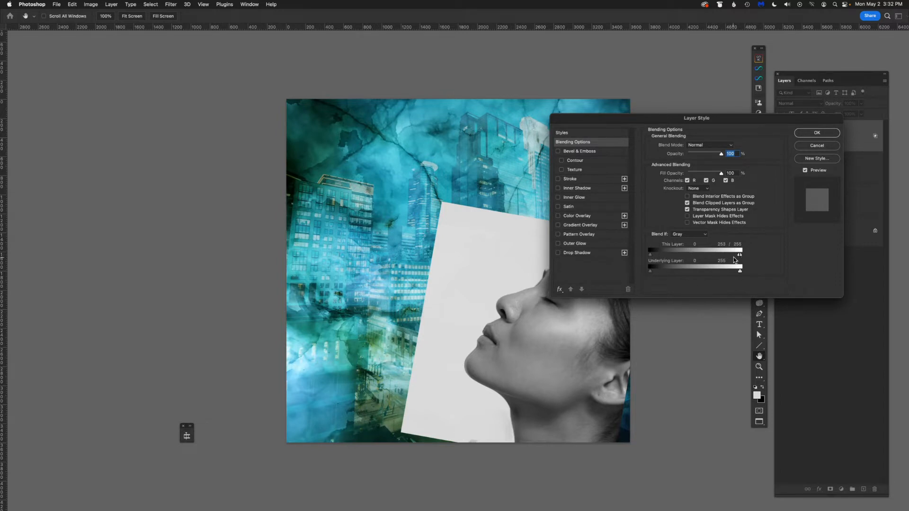
drag(737, 258, 720, 258)
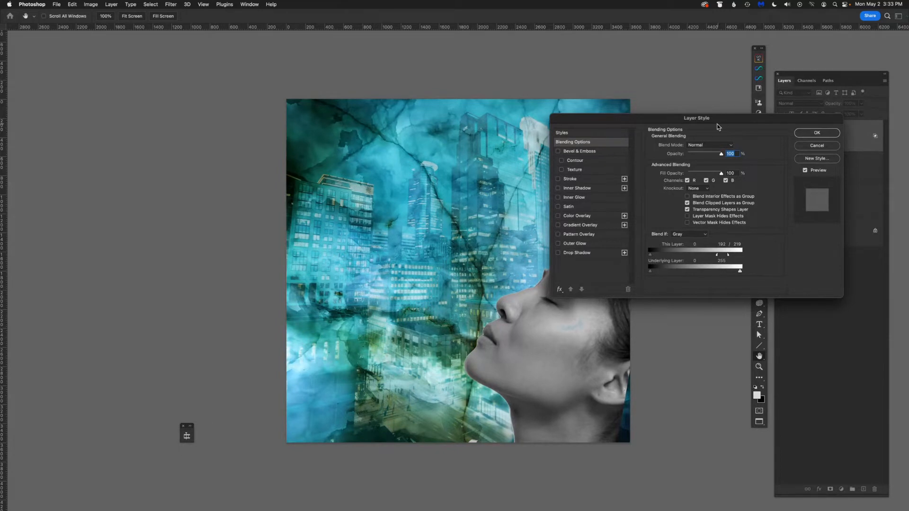
drag(720, 125, 757, 92)
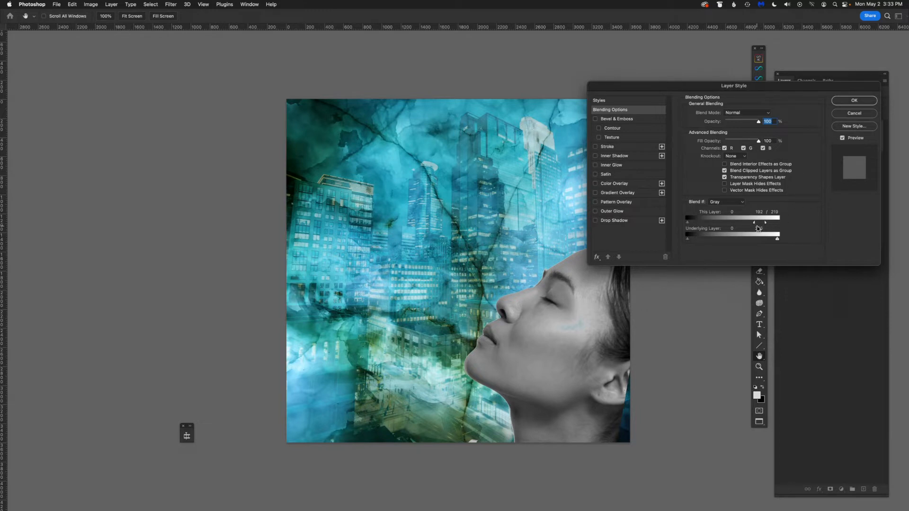
drag(766, 223, 754, 226)
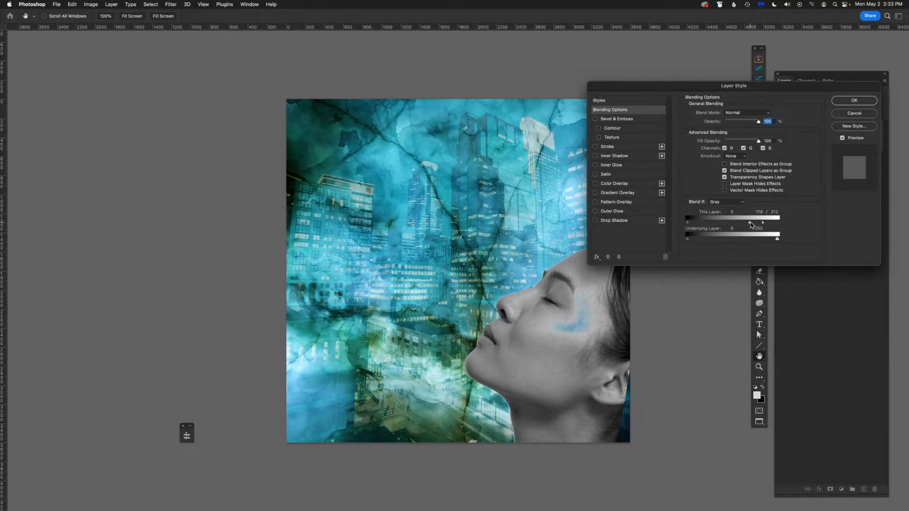
click(855, 100)
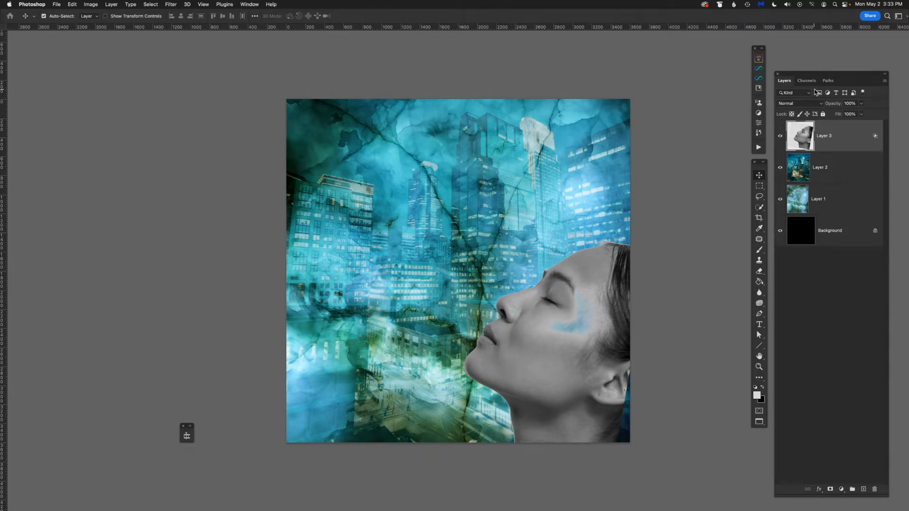
Cycle through the portrait layer's blend modes again, and set it to Hard Light.
key(shift+plus)
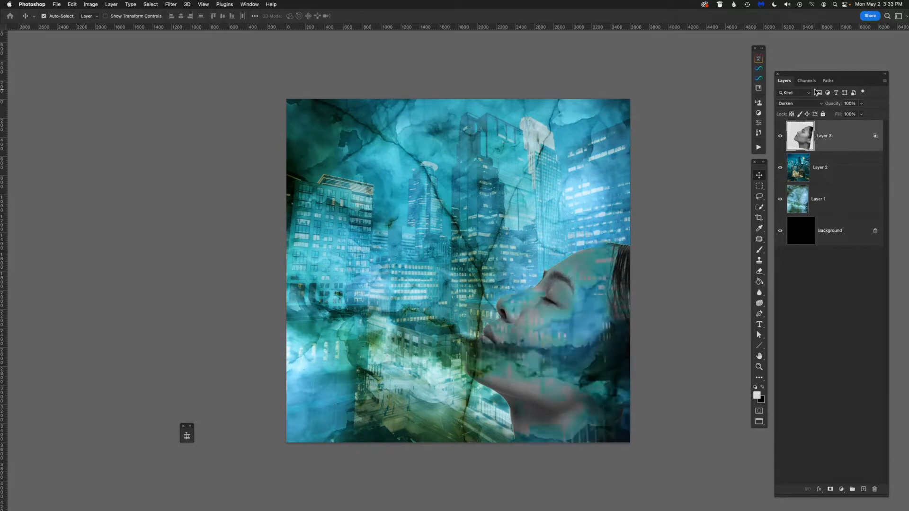
key(shift+plus)
key(shift+plus)
key(shift+plus)
key(shift+plus)
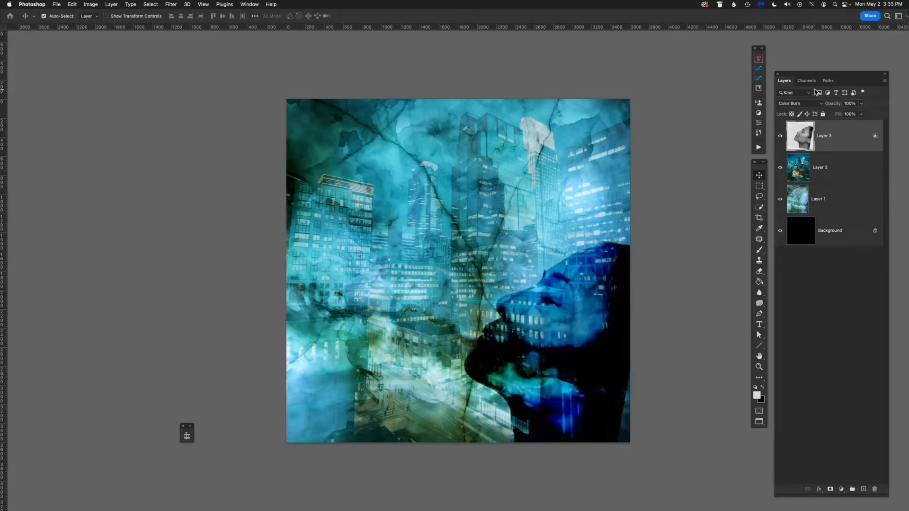
key(shift+plus)
key(shift+plus)
key(shift+plus)
key(shift+plus)
key(shift+plus)
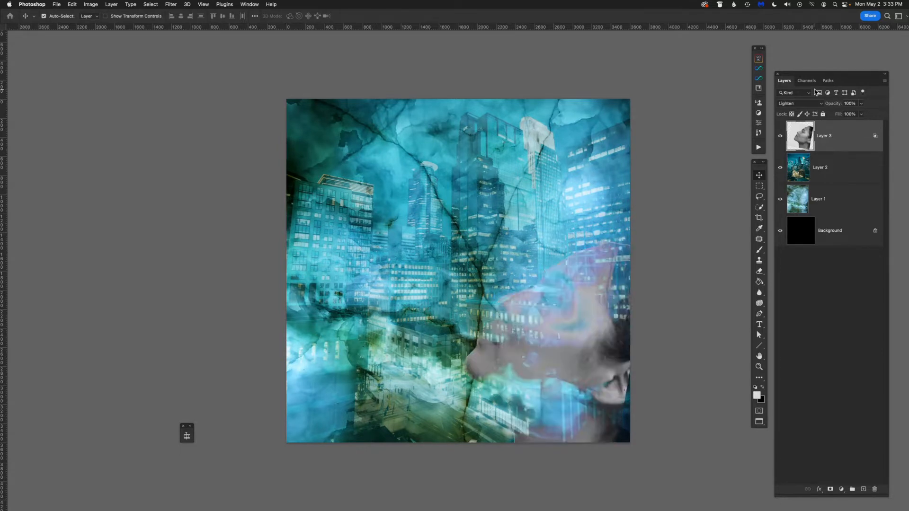
key(shift+plus)
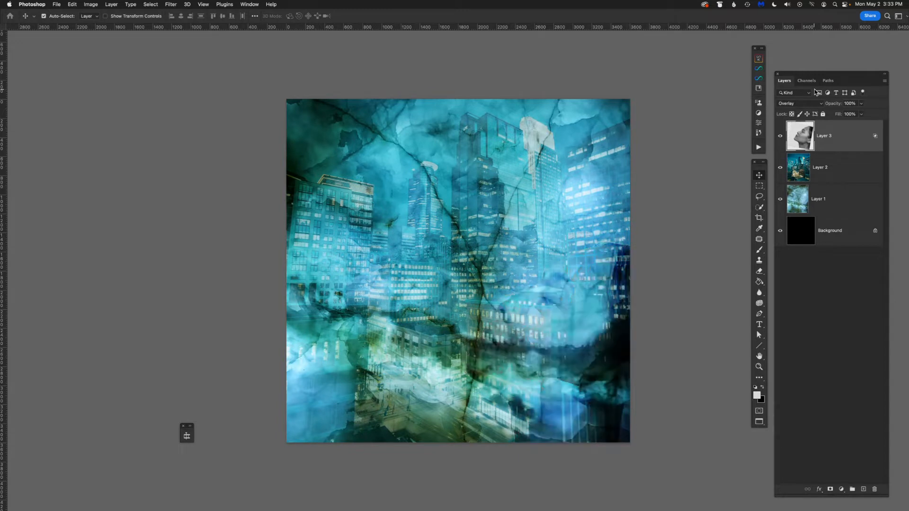
key(shift+plus)
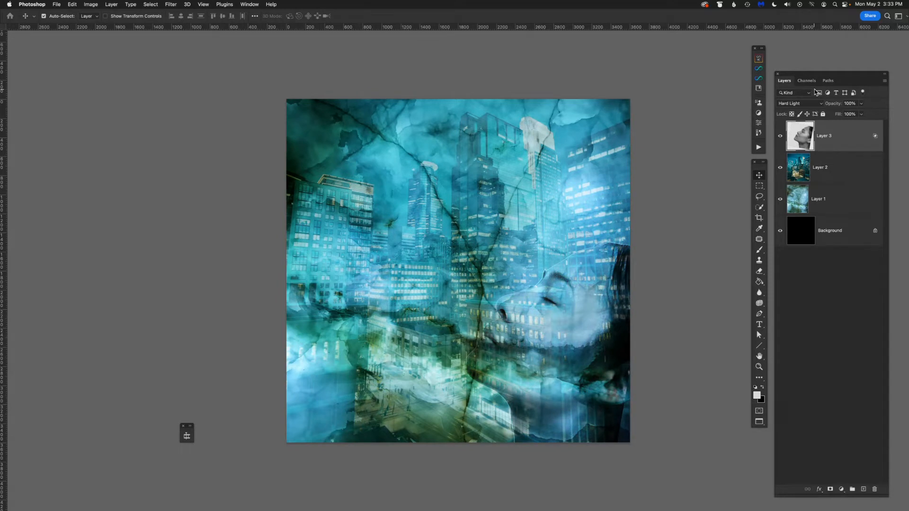
Change the portrait layer's blend mode from Hard Light to Linear Light and add a layer mask to it.
key(shift+plus)
key(shift+plus)
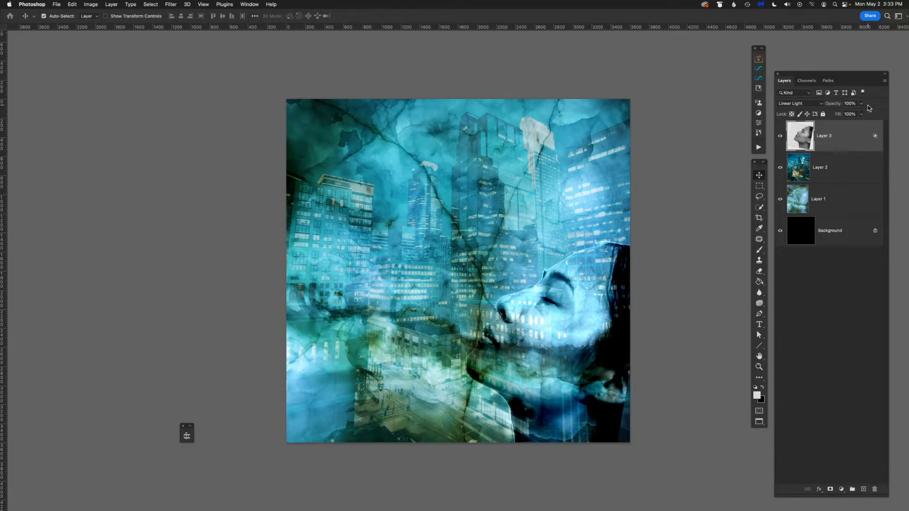
key(XF86AudioLowerVolume)
click(829, 489)
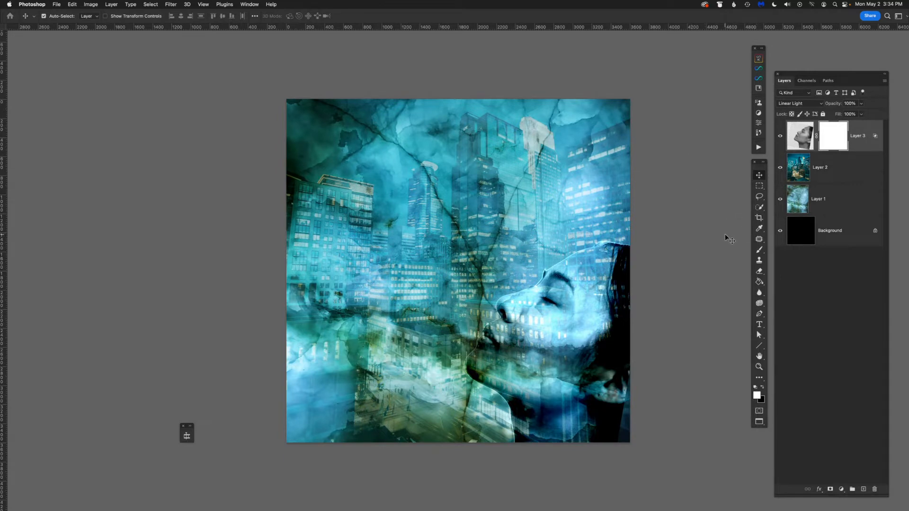
Paint black on the portrait's mask with a soft brush at 9% flow to fade the dark hair, neck and shoulder into the background.
key(x)
key(b)
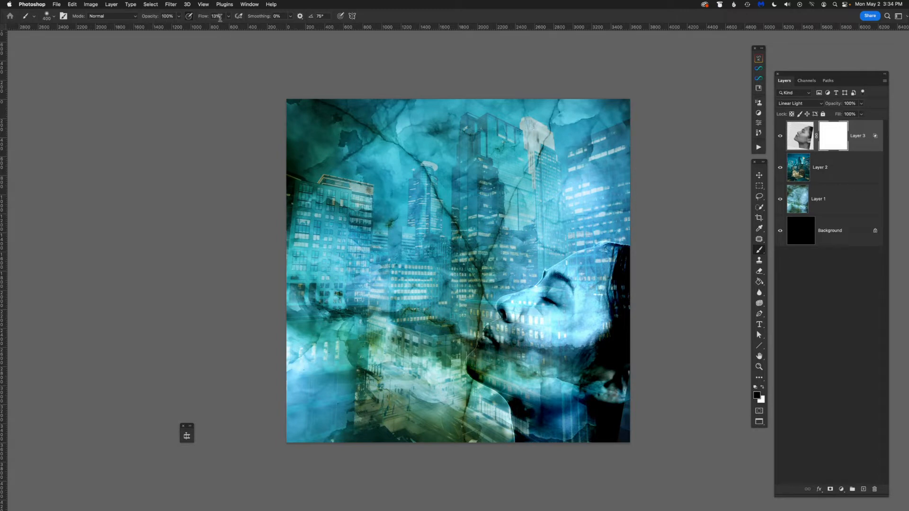
drag(205, 19, 199, 21)
mouse_move(630, 263)
mouse_down()
mouse_move(633, 329)
mouse_move(608, 356)
mouse_move(617, 344)
mouse_move(614, 353)
mouse_move(631, 359)
mouse_move(641, 337)
mouse_move(624, 347)
mouse_move(653, 329)
mouse_move(647, 309)
mouse_move(631, 338)
mouse_move(633, 313)
mouse_move(618, 349)
mouse_move(635, 353)
mouse_move(647, 338)
mouse_move(633, 265)
mouse_move(634, 276)
mouse_move(645, 271)
mouse_move(627, 259)
mouse_move(644, 265)
mouse_move(638, 327)
mouse_move(622, 362)
mouse_move(631, 358)
mouse_move(590, 391)
mouse_move(600, 383)
mouse_move(600, 413)
mouse_move(611, 437)
mouse_move(611, 425)
mouse_move(625, 440)
mouse_move(608, 431)
mouse_move(631, 420)
mouse_move(617, 419)
mouse_move(625, 439)
mouse_move(626, 428)
mouse_move(581, 435)
mouse_move(557, 422)
mouse_move(576, 421)
mouse_move(521, 448)
mouse_move(550, 440)
mouse_up()
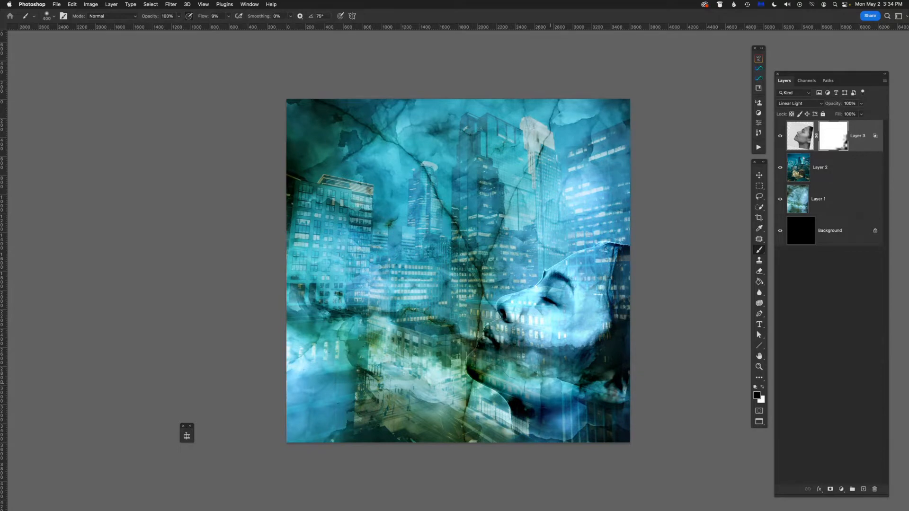
drag(567, 384, 503, 389)
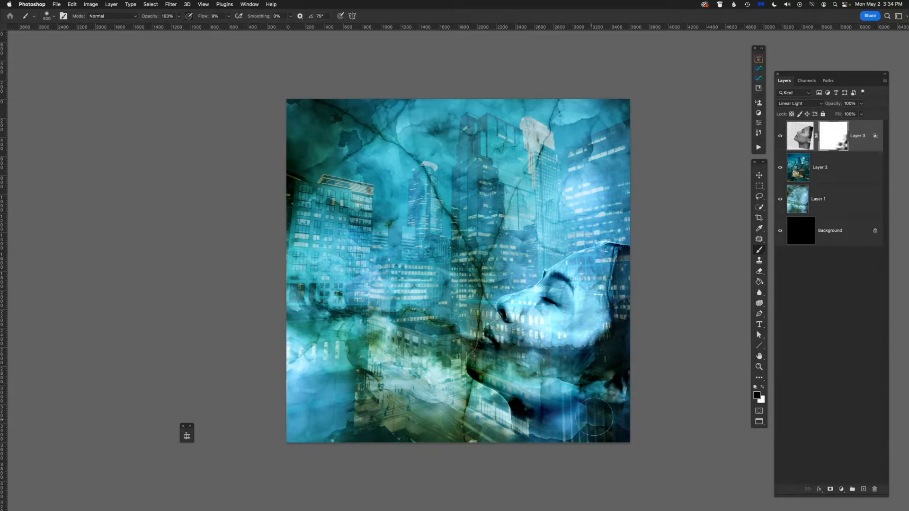
mouse_move(626, 318)
mouse_down()
mouse_move(630, 278)
mouse_move(590, 269)
mouse_move(628, 260)
mouse_up()
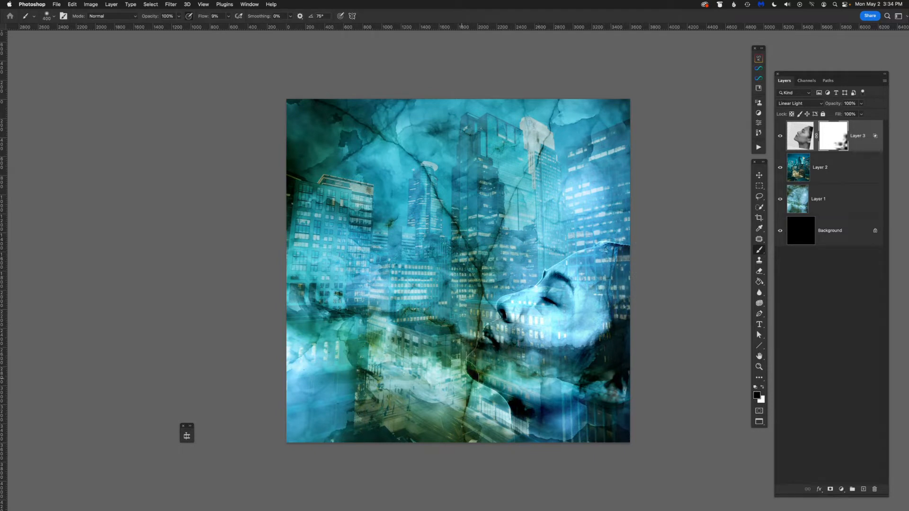
mouse_move(496, 401)
mouse_down()
mouse_move(516, 415)
mouse_move(502, 419)
mouse_up()
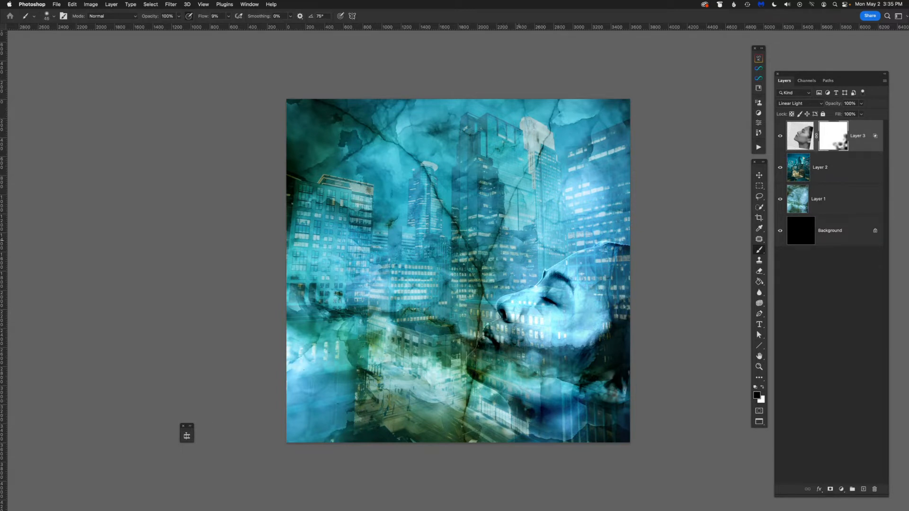
Raise the brush flow to 41% and mask out the hard outline along the portrait's hairline above the forehead.
click(202, 17)
drag(203, 18, 203, 18)
click(202, 18)
key(super+equal)
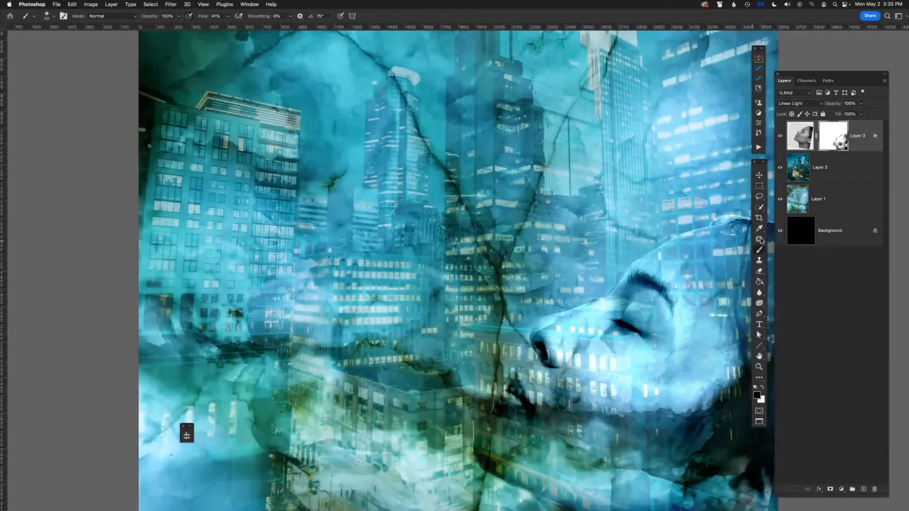
scroll(481, 128, right, 10)
scroll(481, 128, down, 4)
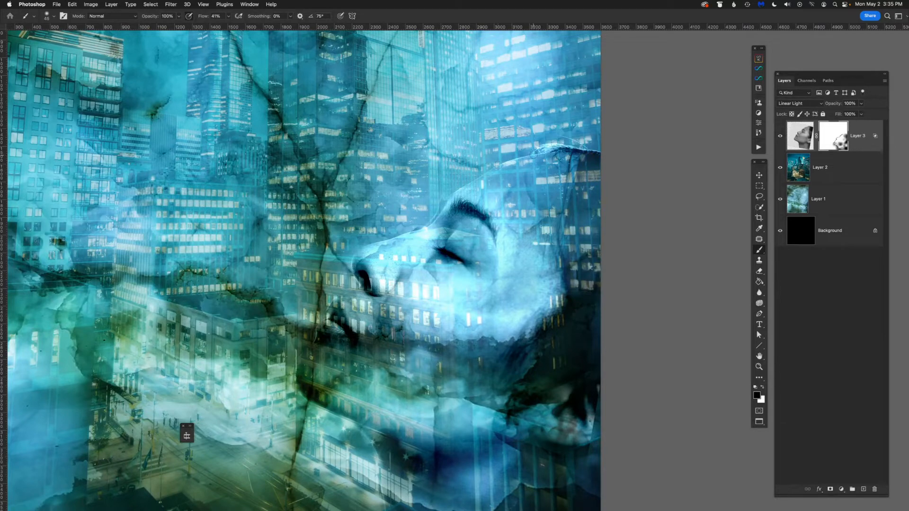
drag(533, 155, 563, 143)
scroll(458, 231, down, 2)
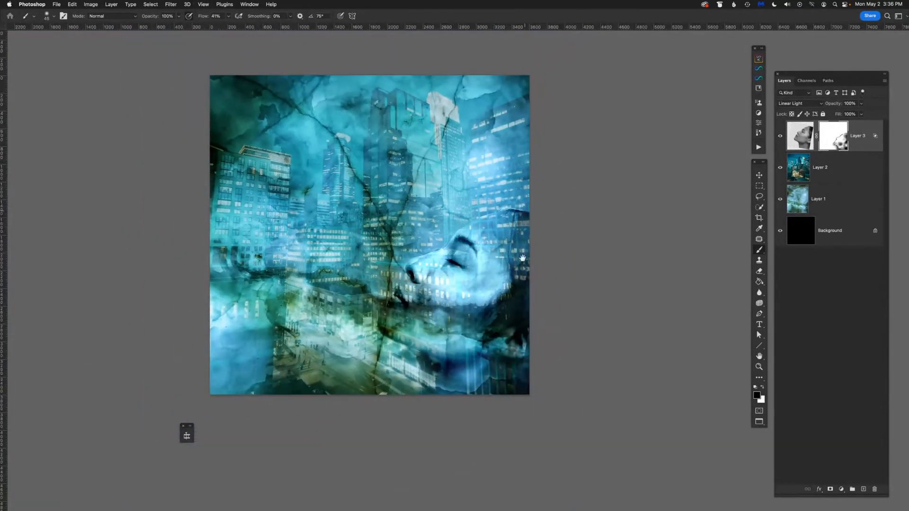
drag(523, 258, 589, 248)
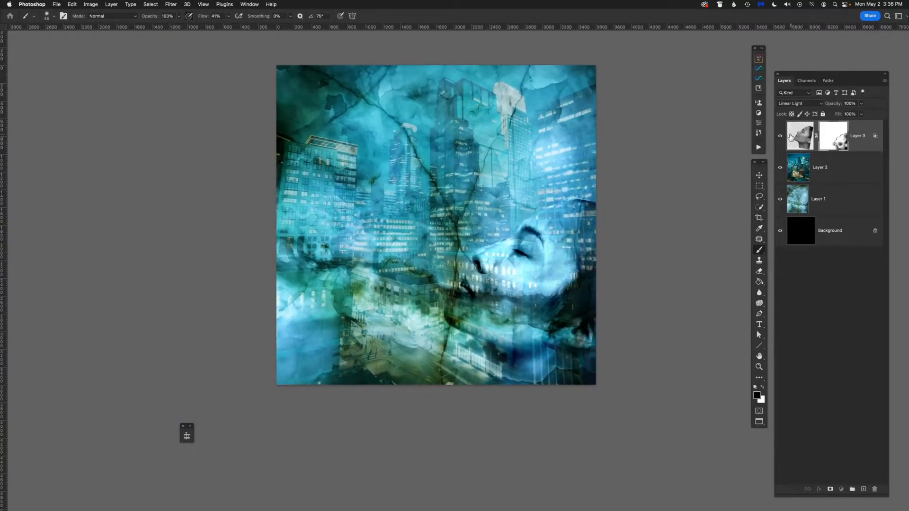
Save the composite in Photoshop format to the Desktop, keeping the suggested file name.
key(super+s)
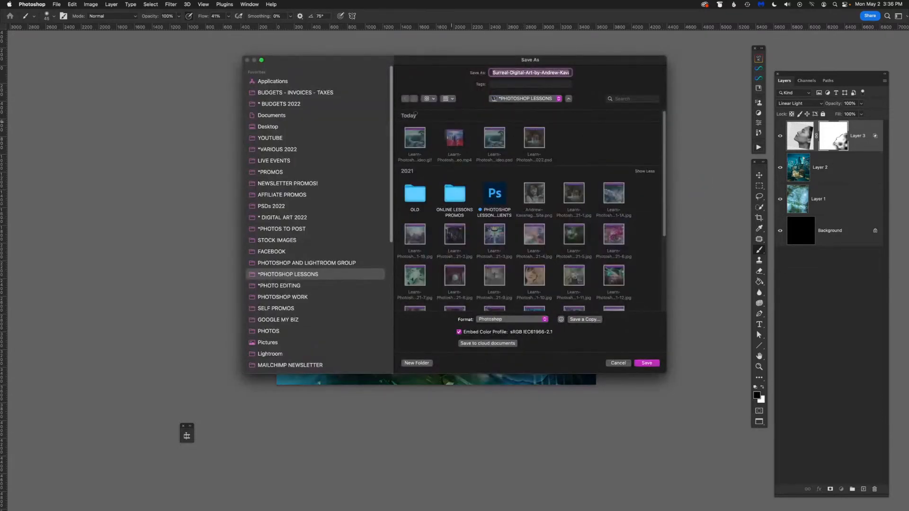
click(269, 127)
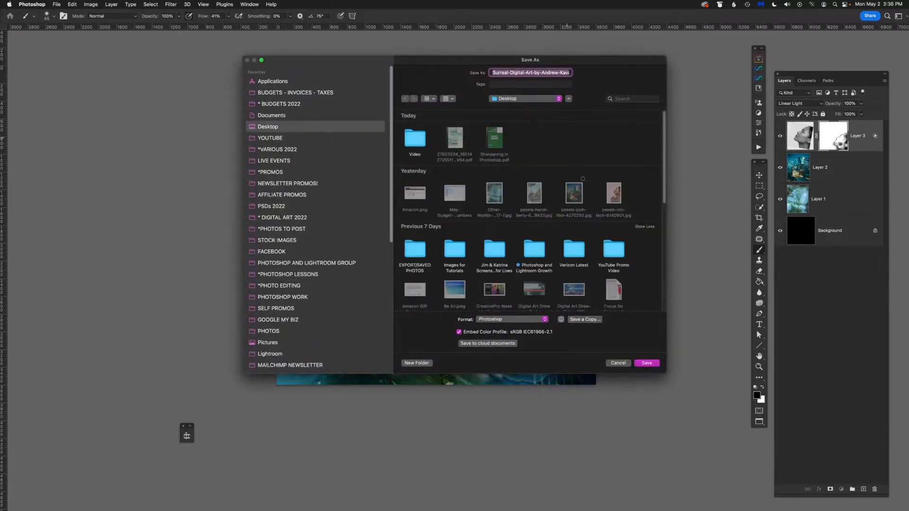
click(647, 363)
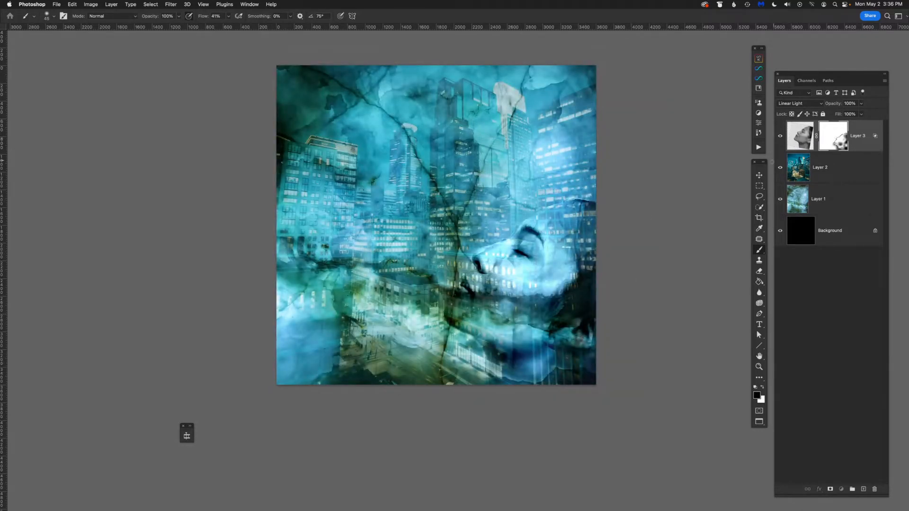
Close the small collapsed panel floating beside the canvas and switch to the Move tool.
key(super+plus)
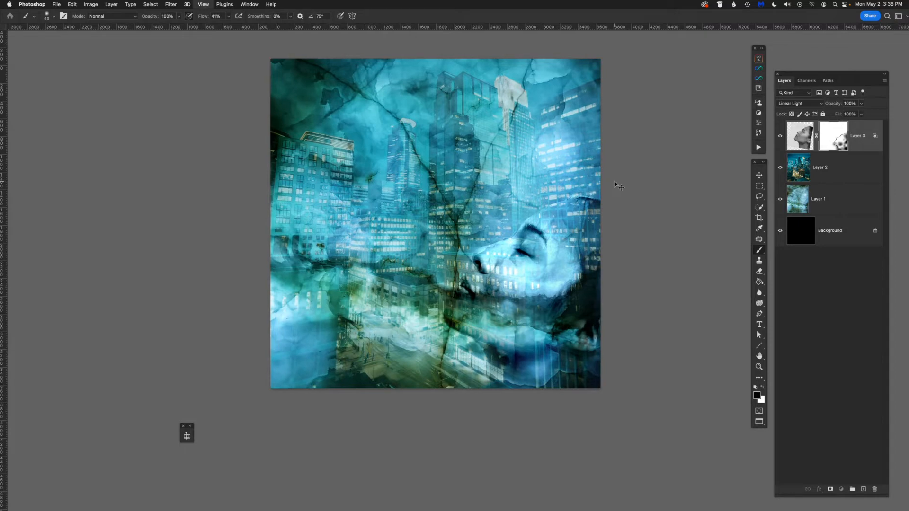
drag(619, 299, 620, 352)
click(183, 427)
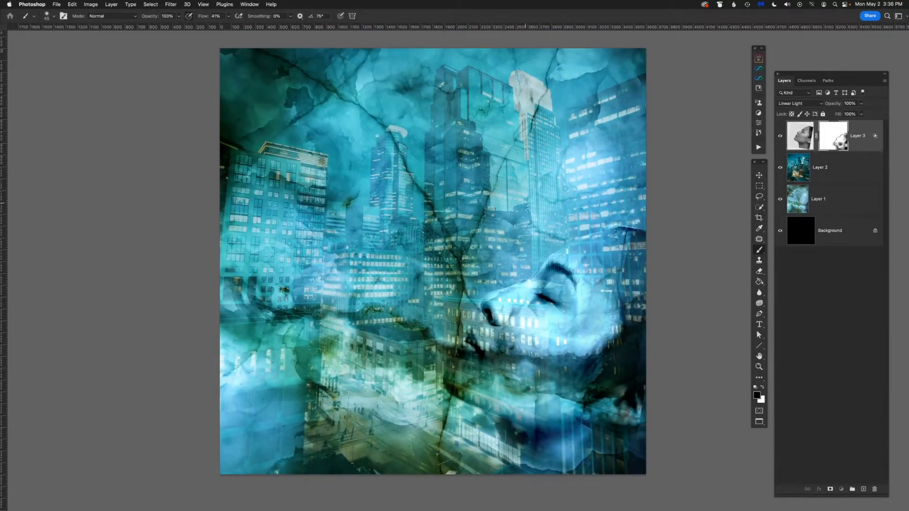
key(v)
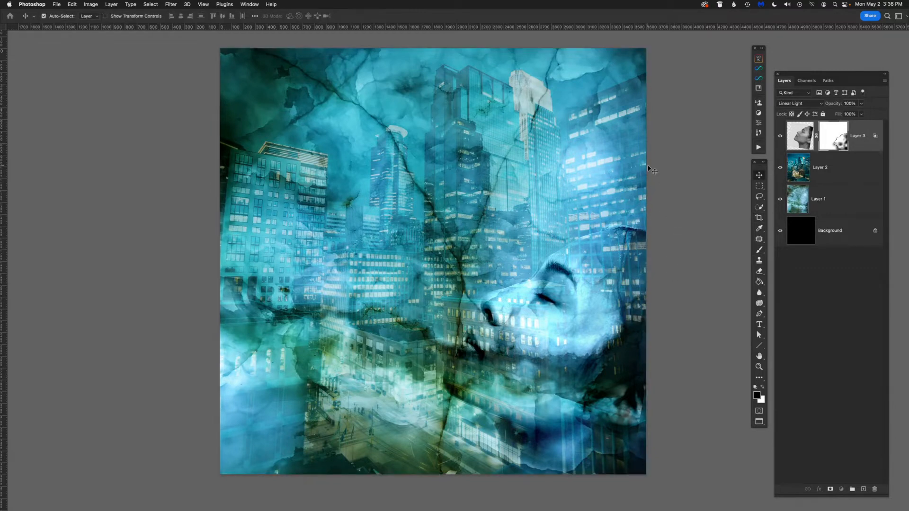
Open Hue/Saturation for the portrait's image rather than its mask, and try a Hue shift of +23.
click(90, 5)
mouse_move(101, 26)
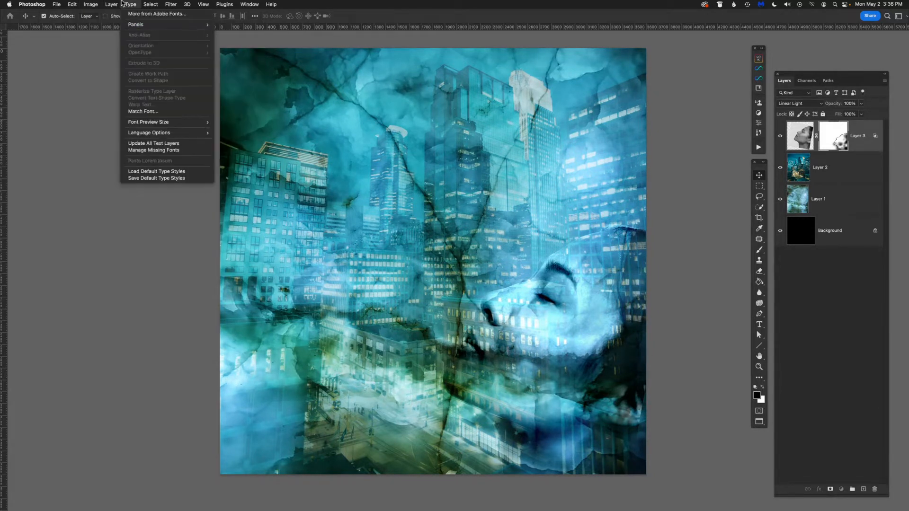
key(Escape)
click(806, 136)
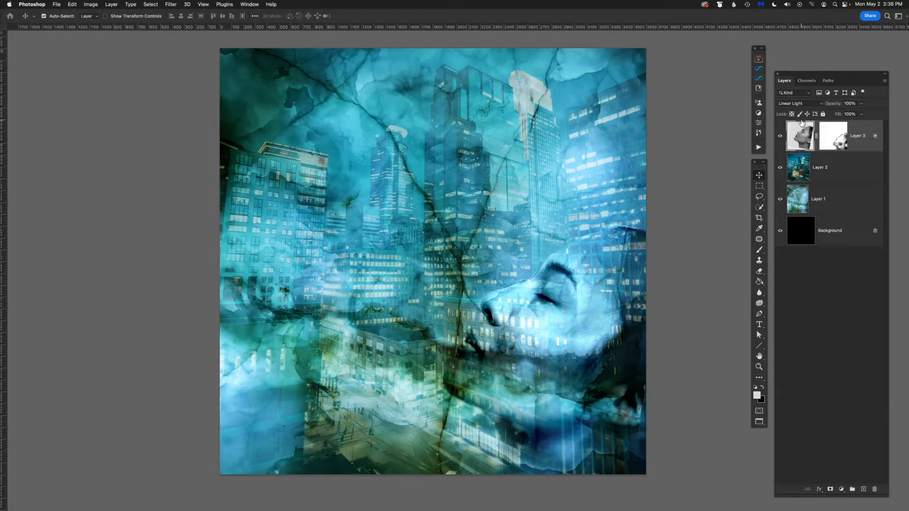
key(super+u)
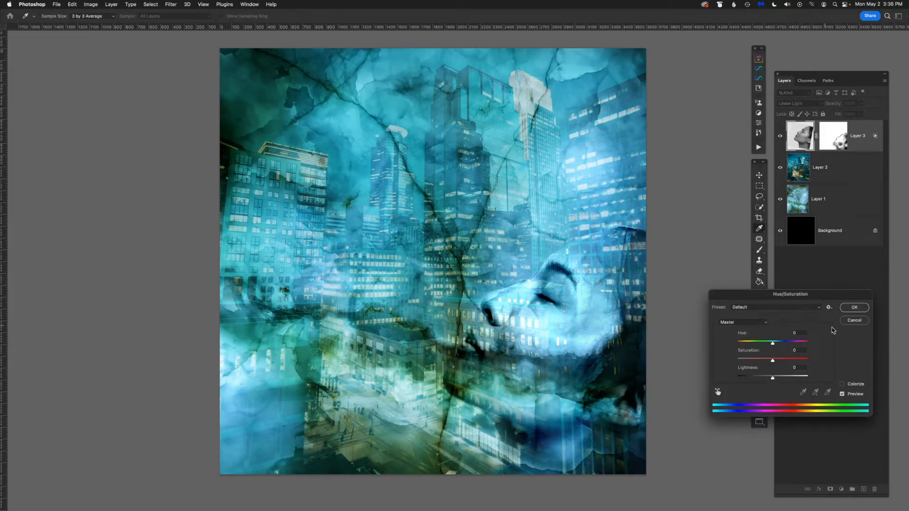
drag(799, 302, 666, 100)
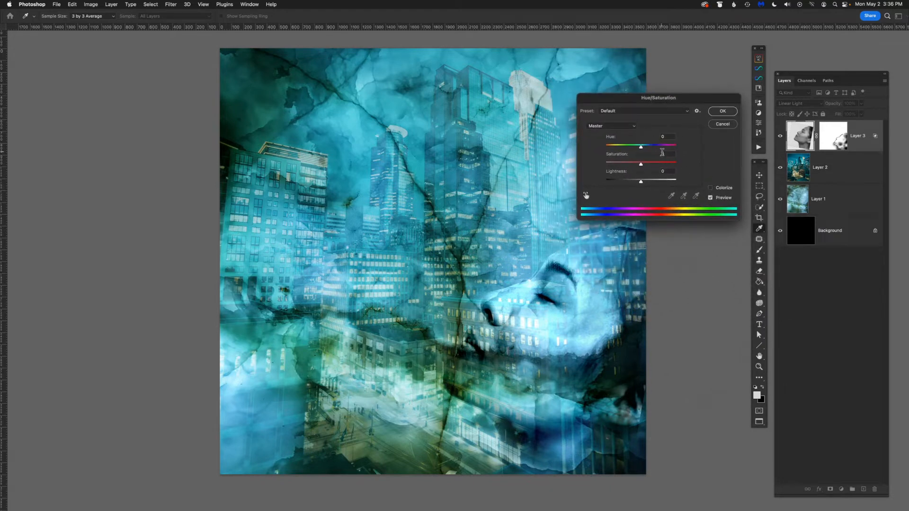
mouse_move(641, 146)
mouse_down()
mouse_move(609, 148)
mouse_move(667, 144)
mouse_move(649, 148)
mouse_up()
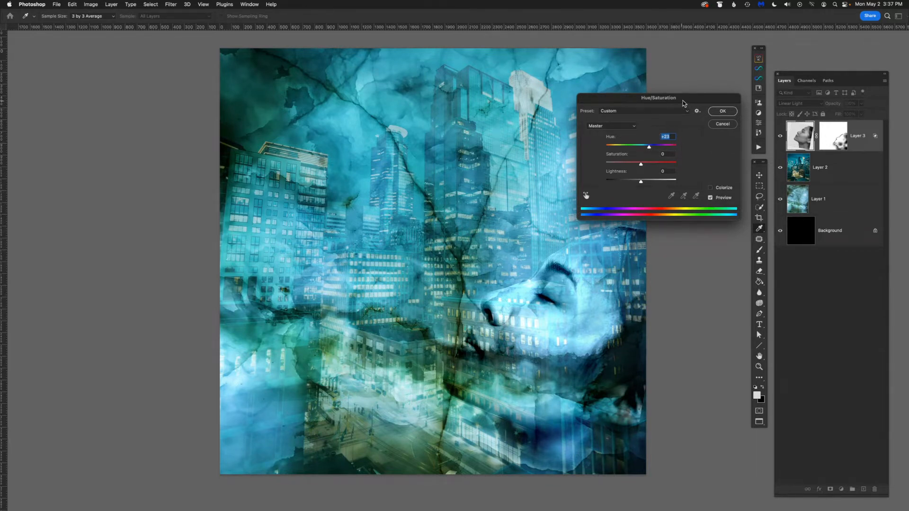
drag(685, 98, 674, 98)
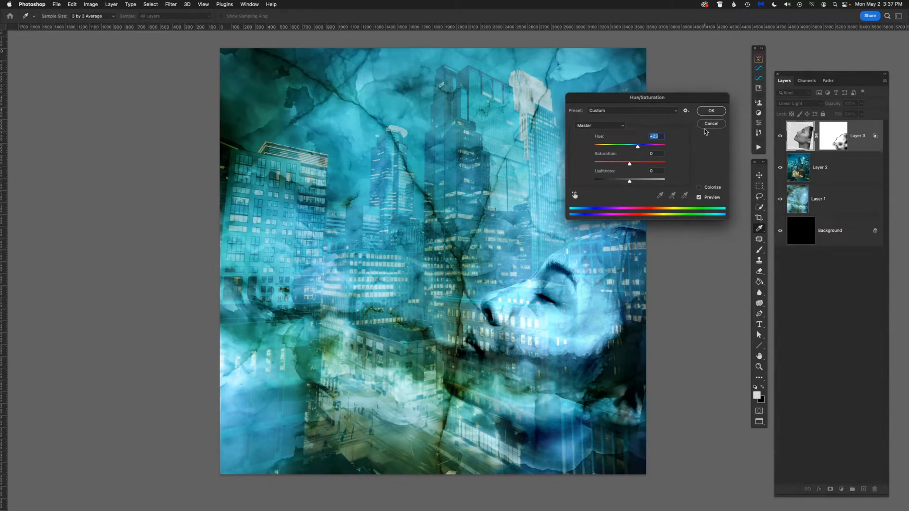
Colorize the portrait with a Hue of 348 and a reduced Saturation, and apply the adjustment.
click(699, 188)
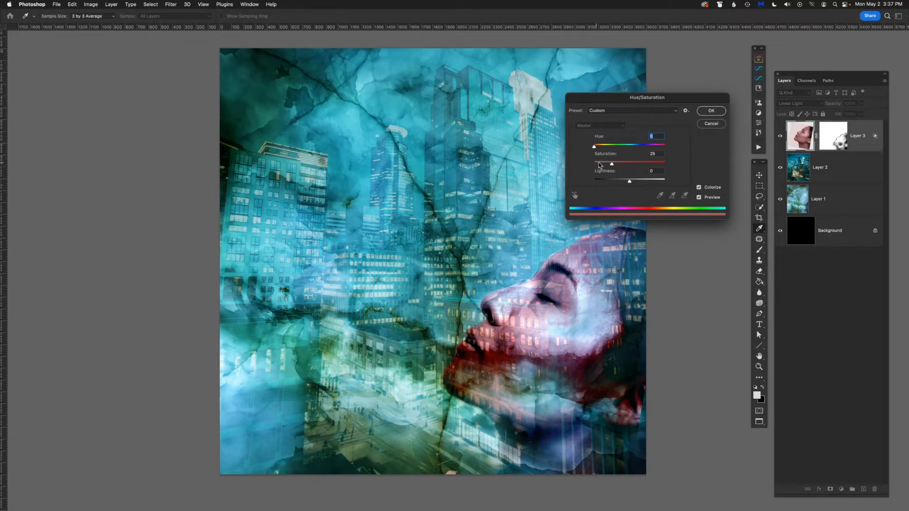
drag(612, 164, 663, 145)
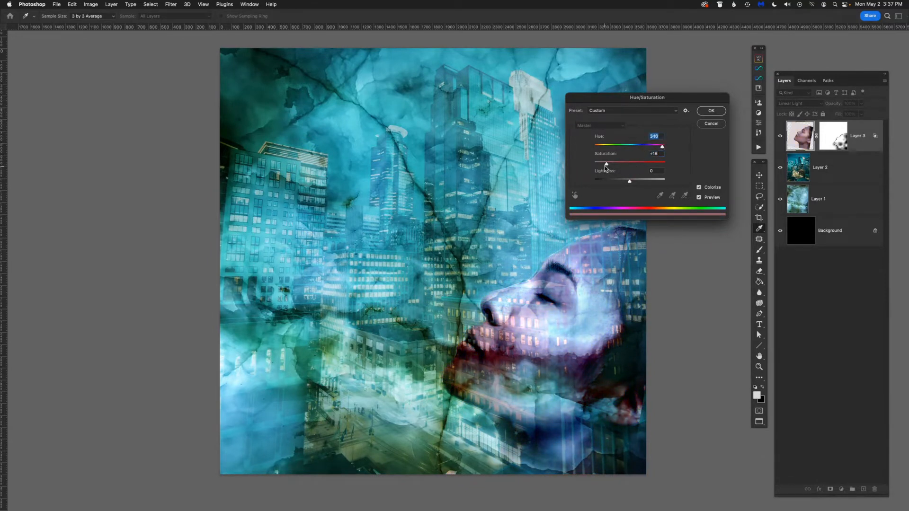
mouse_move(609, 165)
mouse_down()
mouse_move(599, 164)
mouse_move(657, 163)
mouse_move(609, 165)
mouse_up()
click(712, 112)
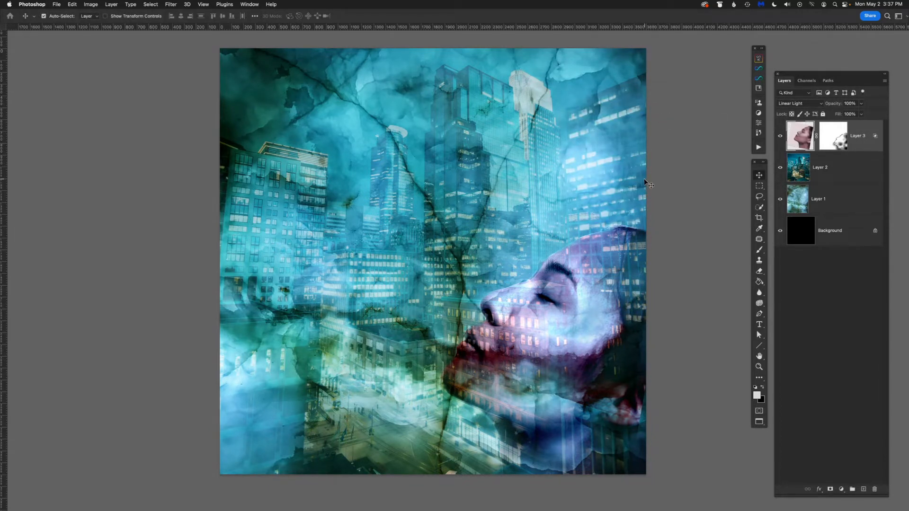
Return the documents to floating windows and close the black-and-white portrait source file without saving its changes.
key(f)
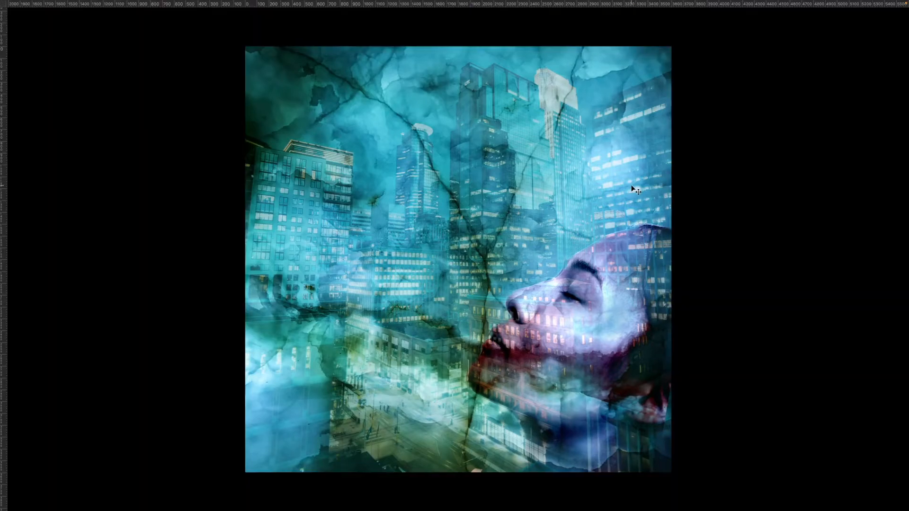
key(f)
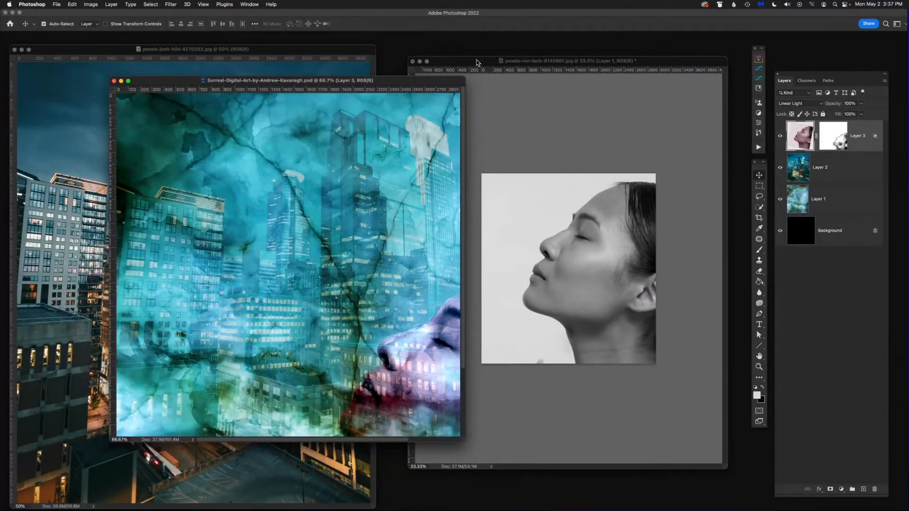
click(479, 62)
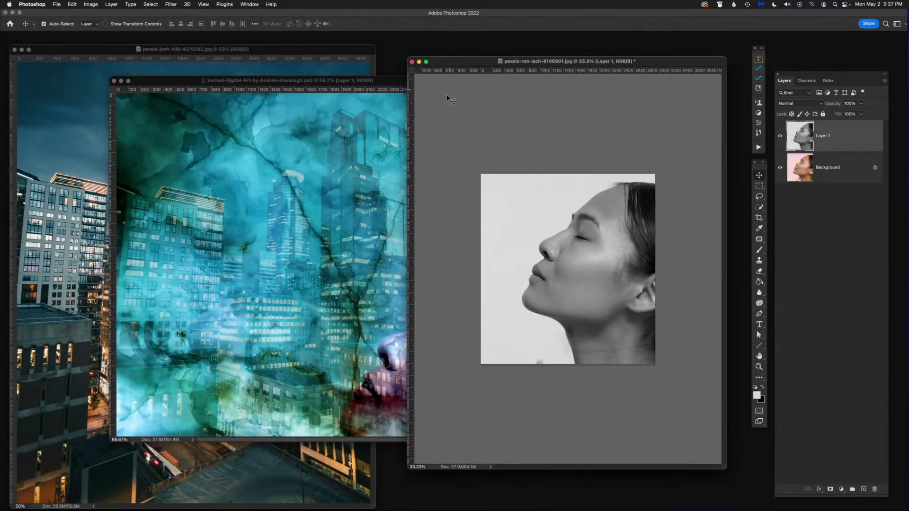
click(412, 61)
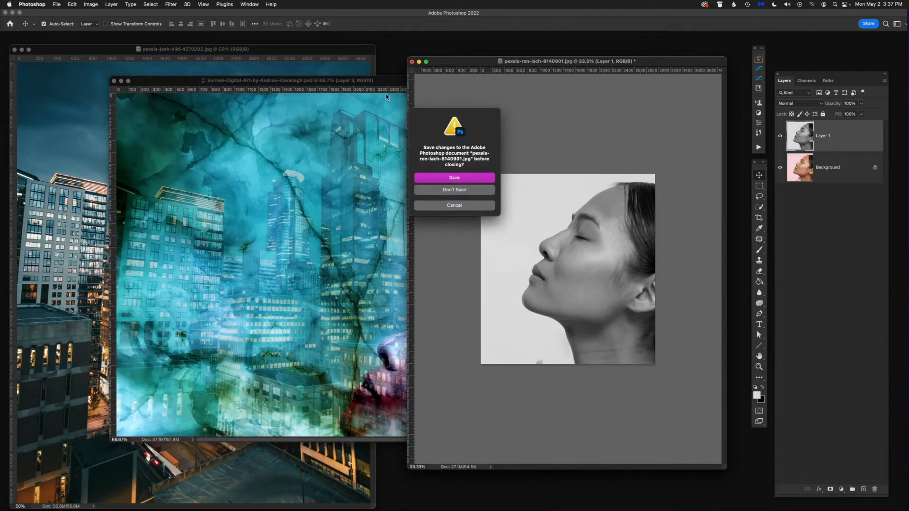
click(463, 194)
Move the composite window aside and close the city skyline source photo.
drag(377, 84, 592, 96)
click(292, 110)
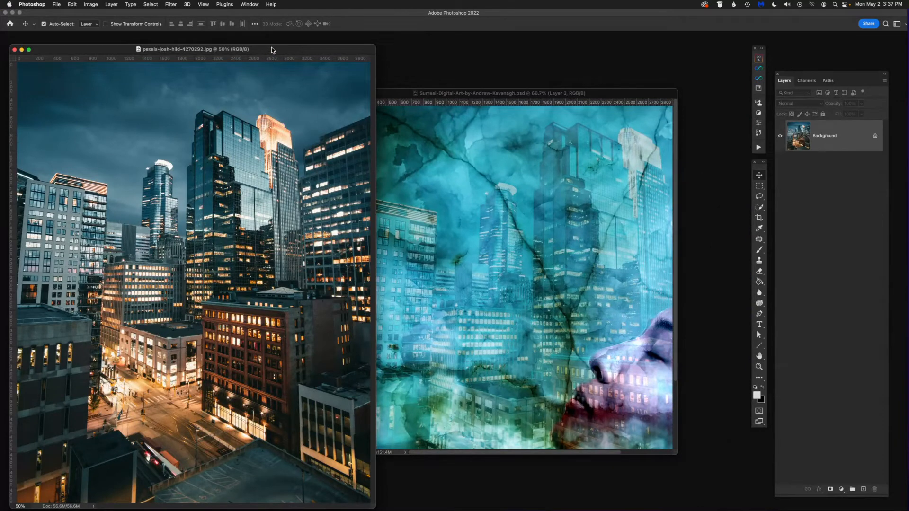
drag(272, 50, 308, 48)
key(super+w)
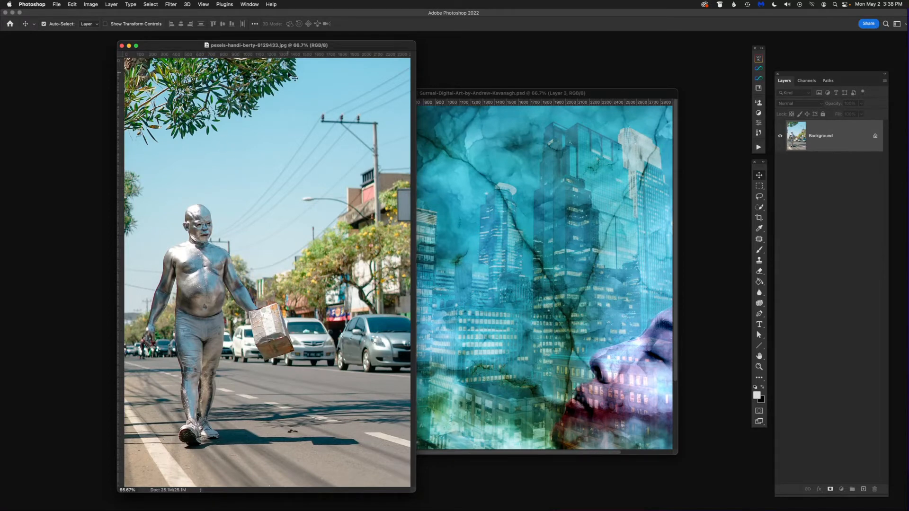
Duplicate the background layer of the silver-painted man photo, hide the original layer, and reposition the photo's window.
mouse_move(325, 50)
mouse_down()
mouse_move(336, 47)
mouse_move(325, 53)
mouse_up()
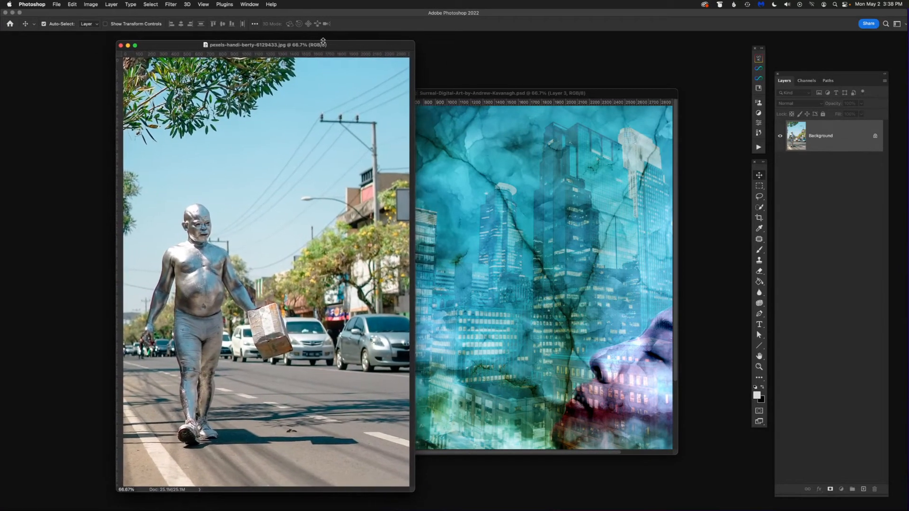
key(super+j)
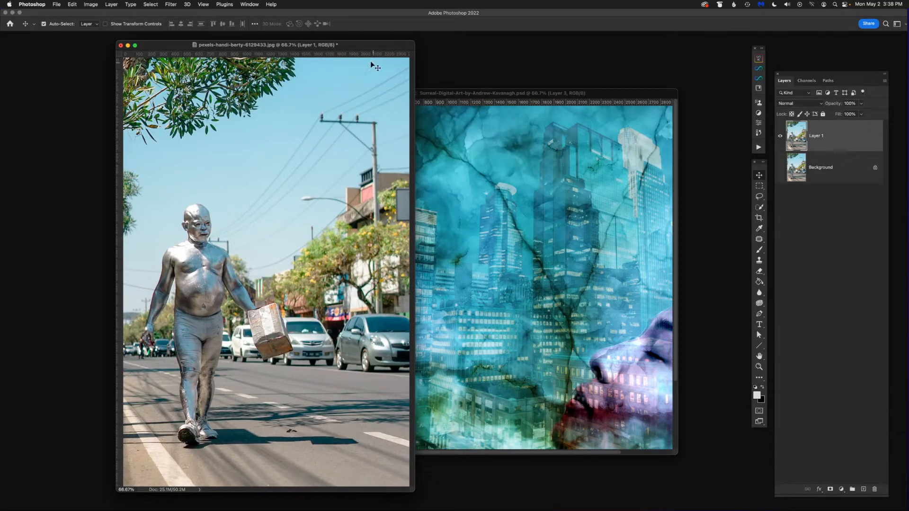
drag(373, 46, 401, 27)
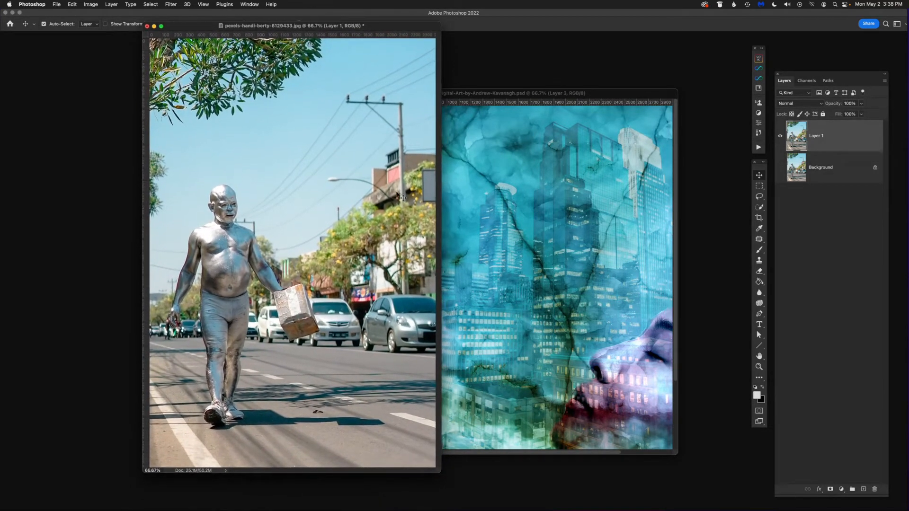
Crop the silver-painted man photo closely around the man and his box, and reposition its window over the composite.
key(c)
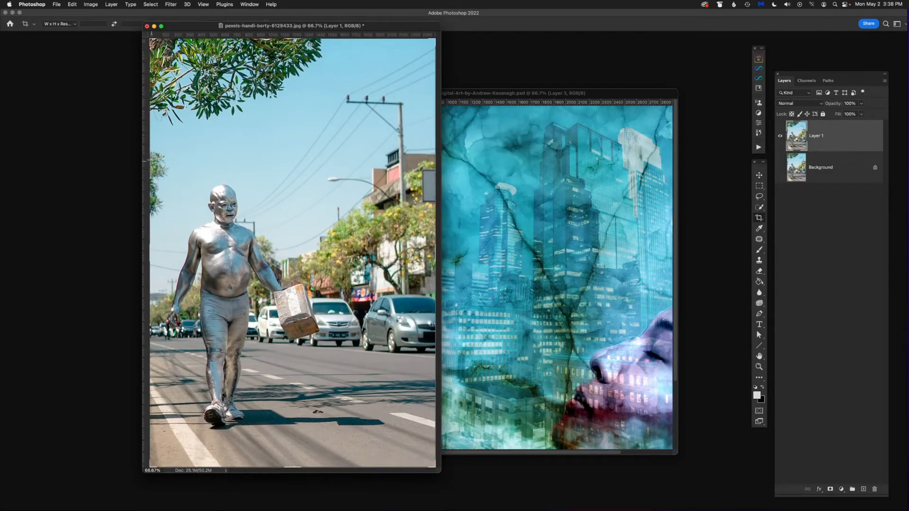
drag(150, 161, 329, 438)
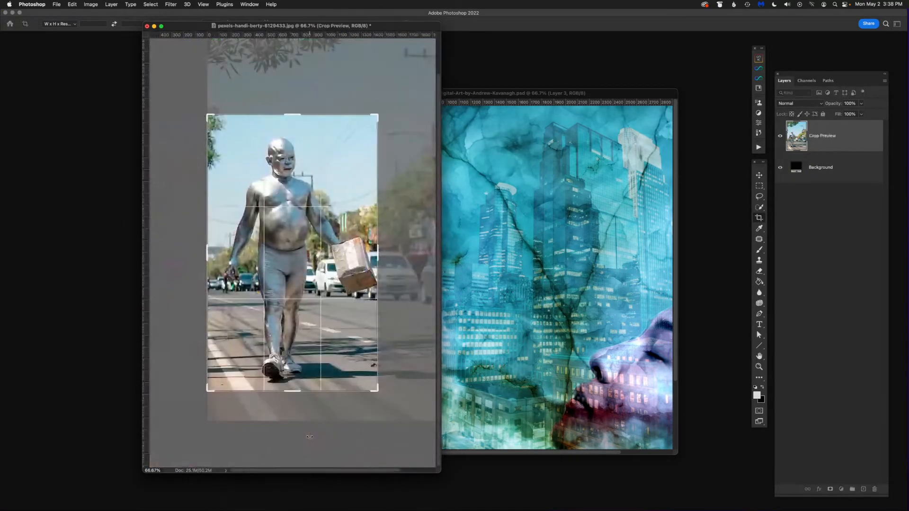
key(Return)
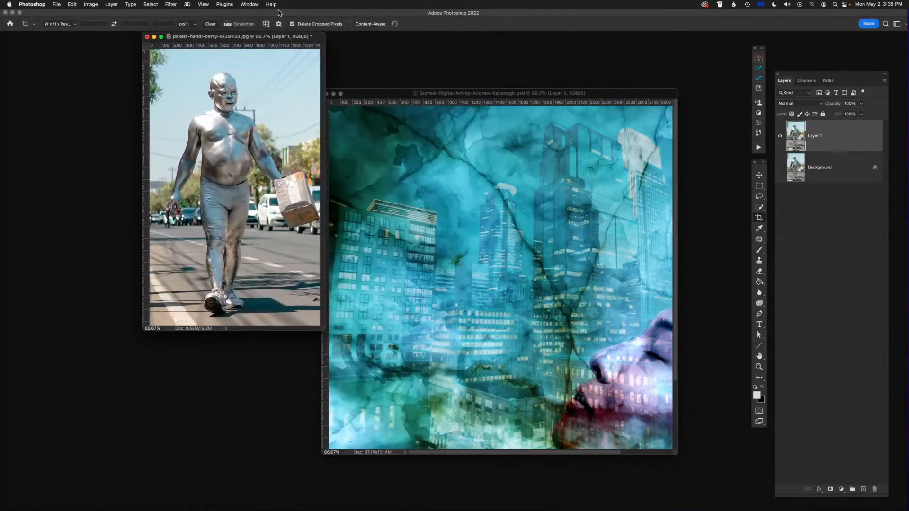
drag(304, 37, 419, 84)
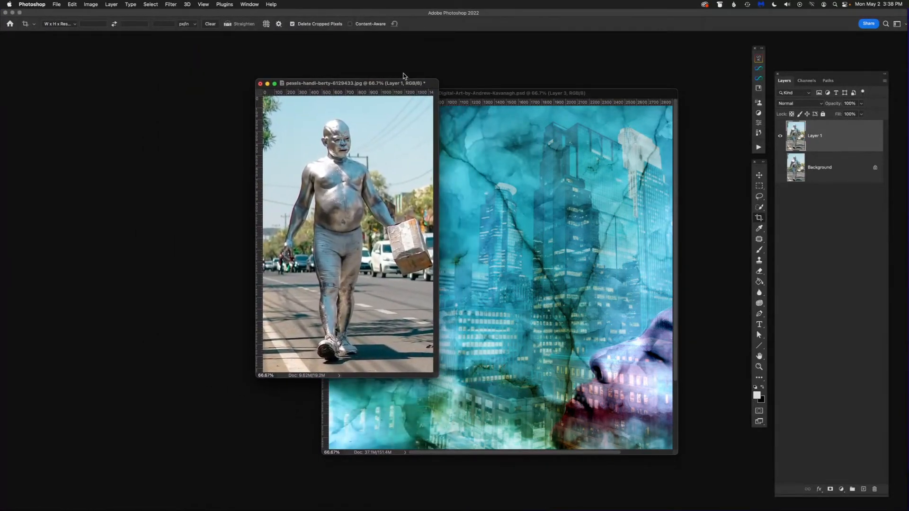
Show the photo in full-screen mode and use the Remove Background quick action to mask the man on Layer 1.
key(f)
key(v)
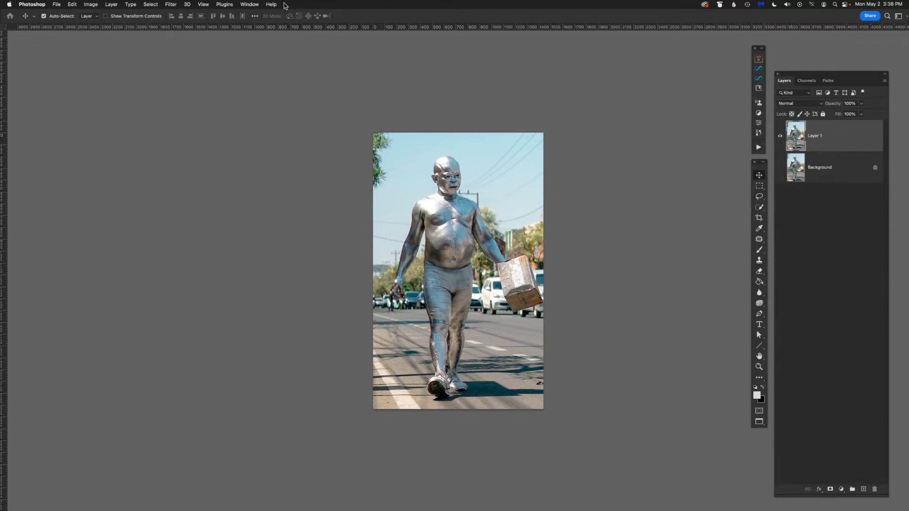
click(247, 3)
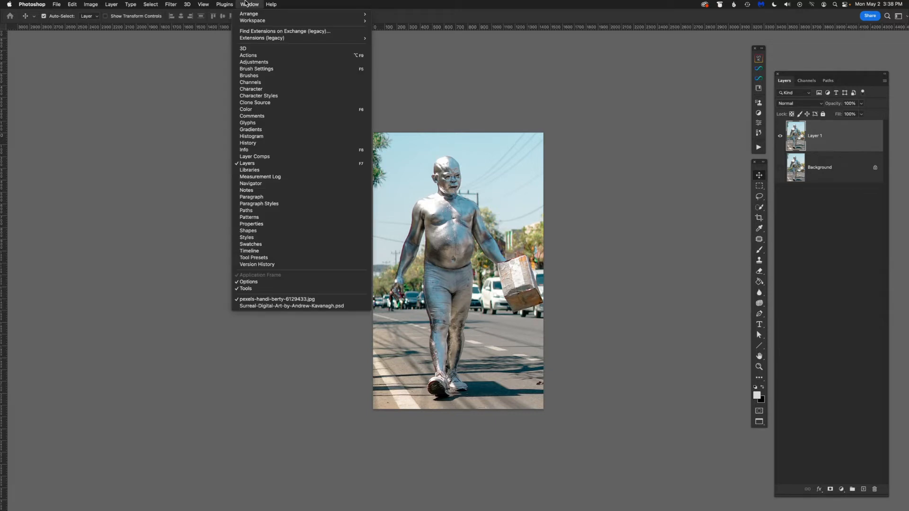
click(277, 223)
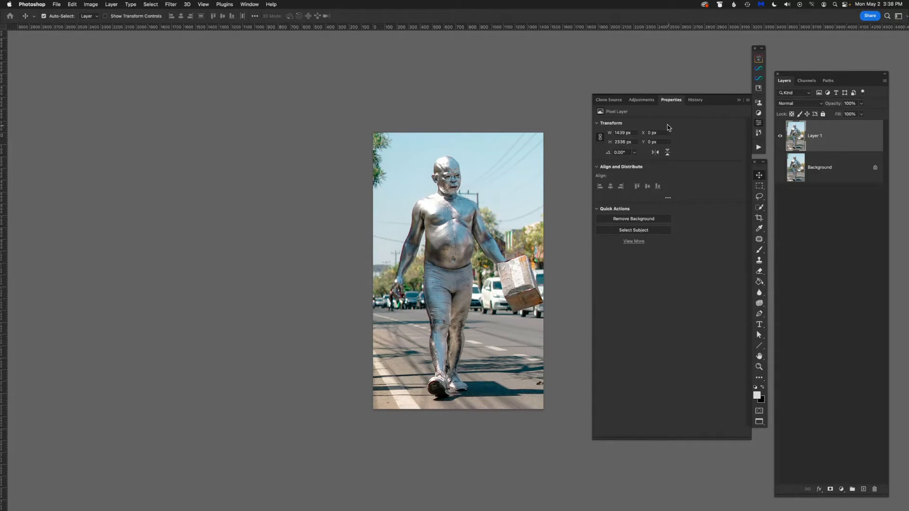
click(597, 209)
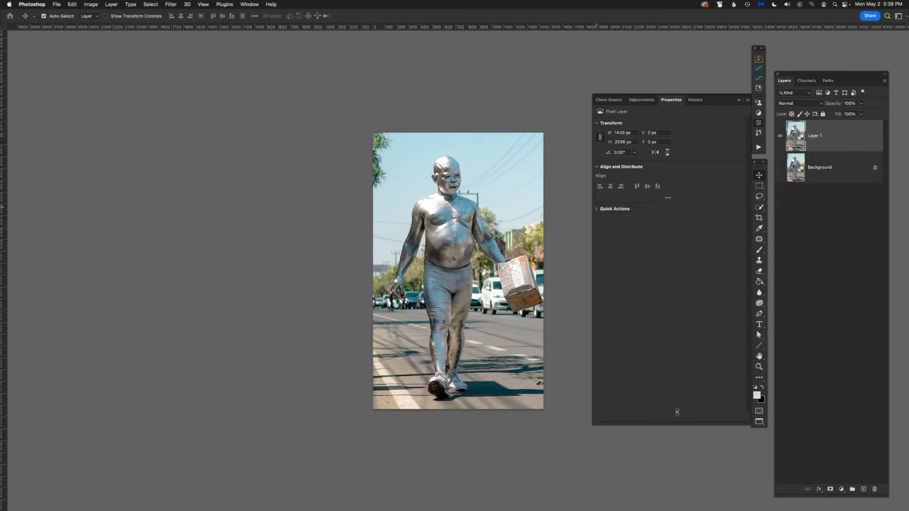
drag(681, 439, 619, 208)
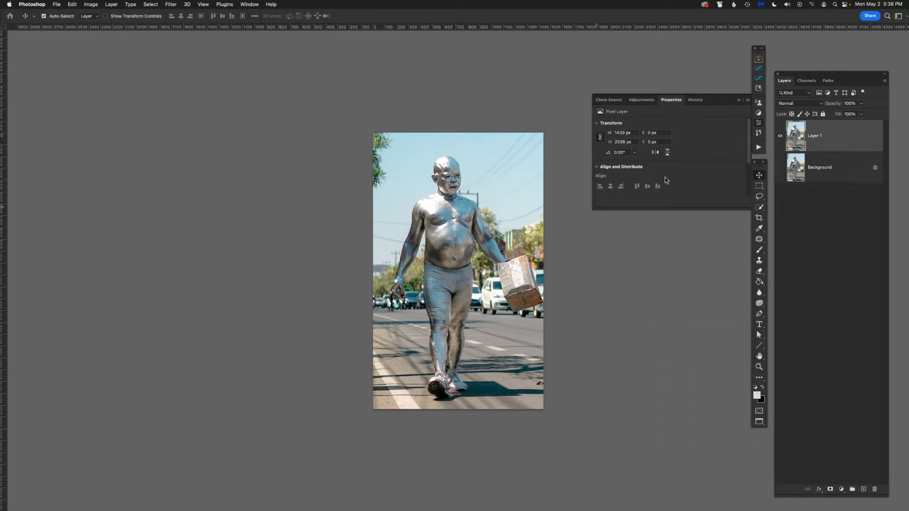
drag(677, 209, 671, 257)
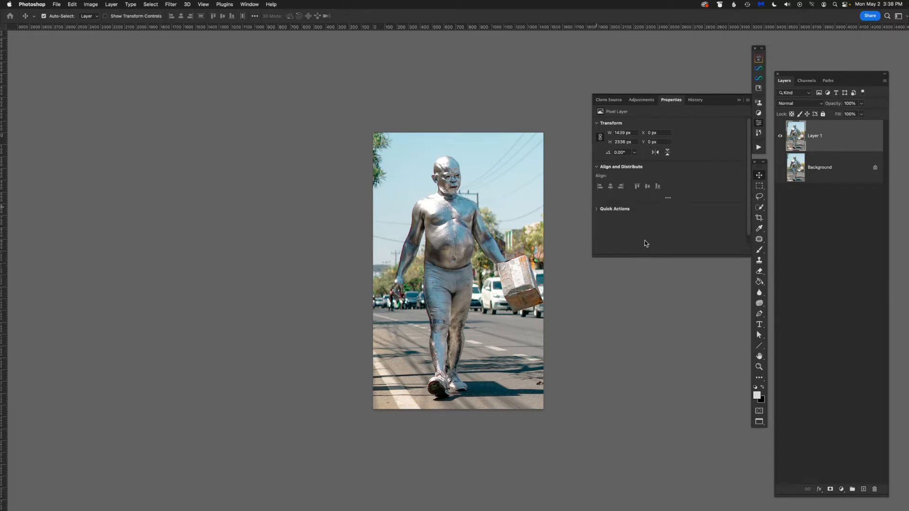
click(598, 210)
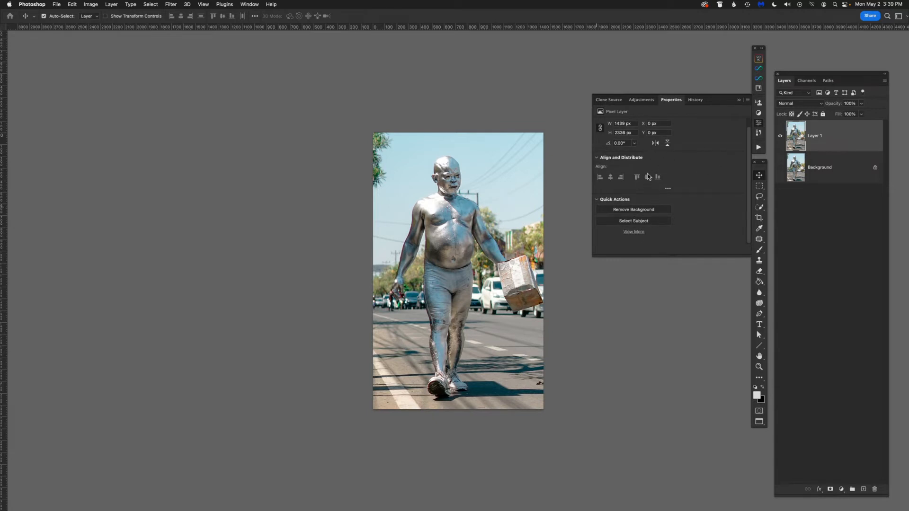
click(644, 213)
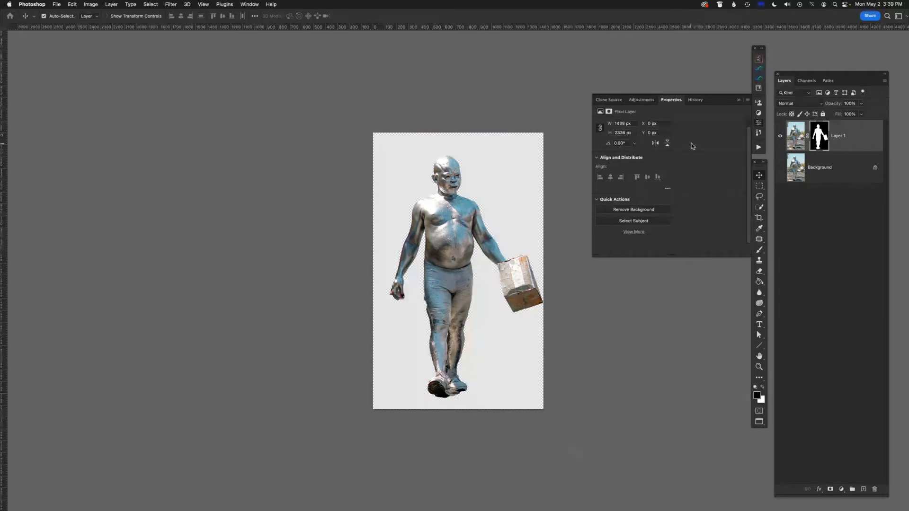
Lasso the box in the man's hand, hide it by filling the layer mask with black, and deselect.
key(super+equal)
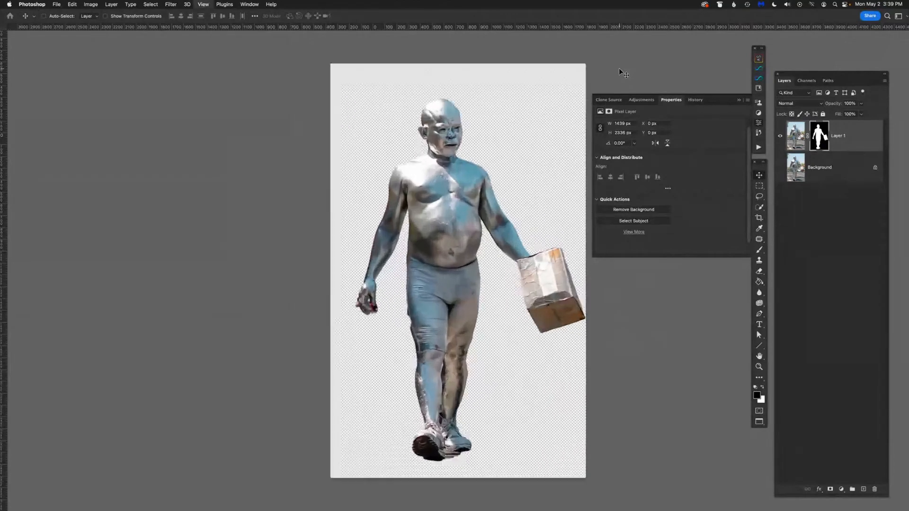
drag(538, 270, 457, 266)
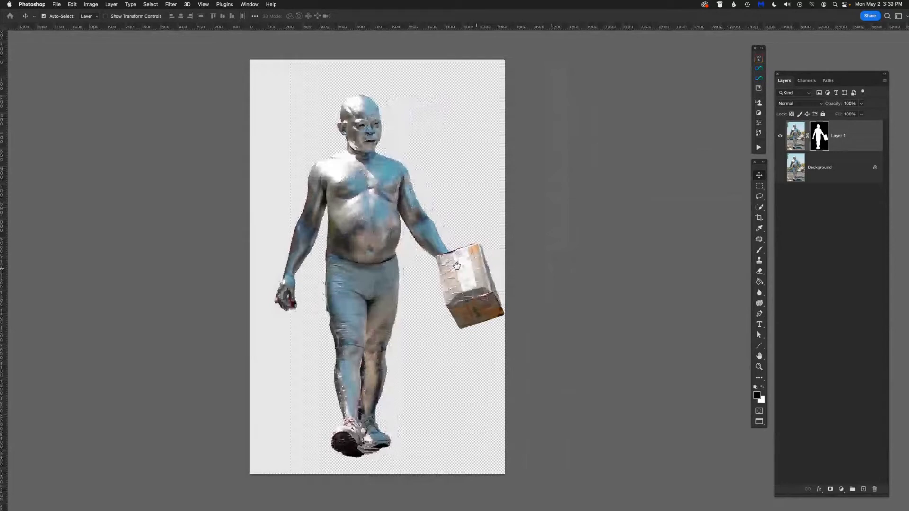
drag(457, 266, 457, 259)
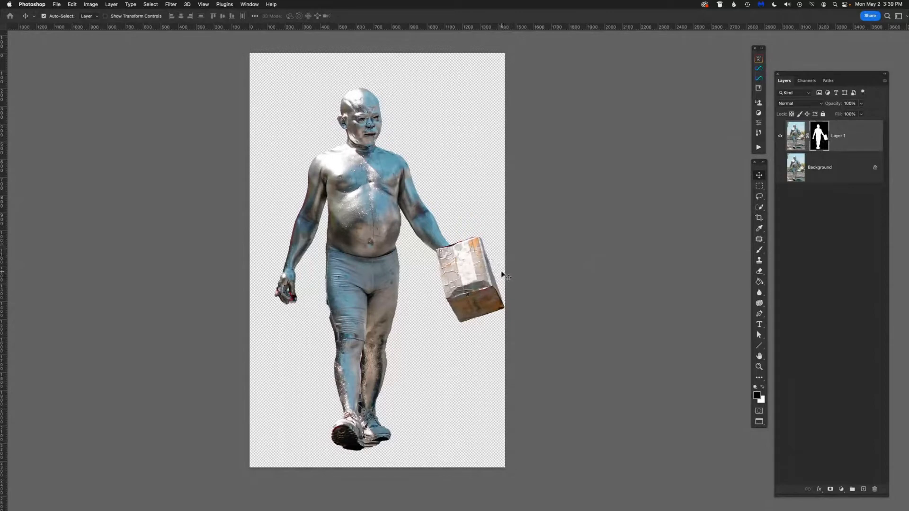
key(l)
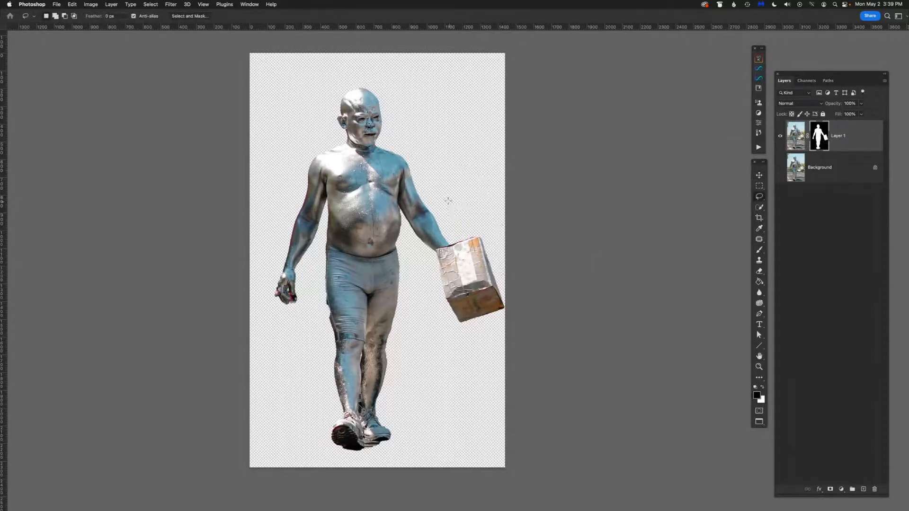
mouse_move(460, 234)
mouse_down()
mouse_move(432, 249)
mouse_move(464, 340)
mouse_move(495, 256)
mouse_move(460, 229)
mouse_up()
key(alt+BackSpace)
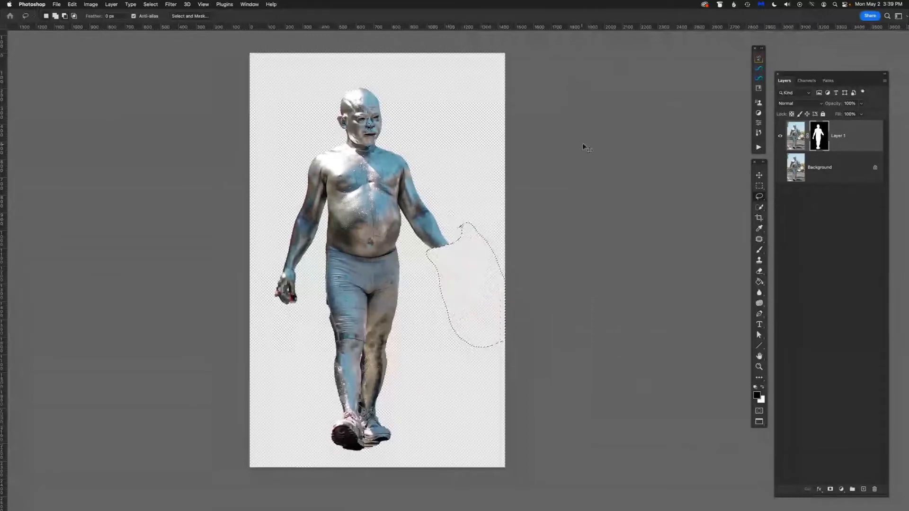
key(super+d)
Lasso loosely around the man's forearm and hand on the side without the box, and feather the selection by 3 pixels.
key(super+equal)
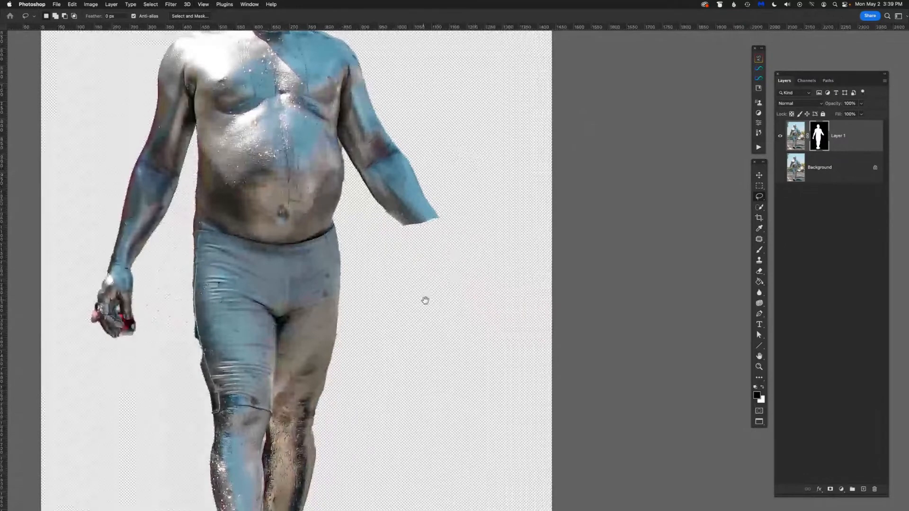
drag(420, 298, 676, 237)
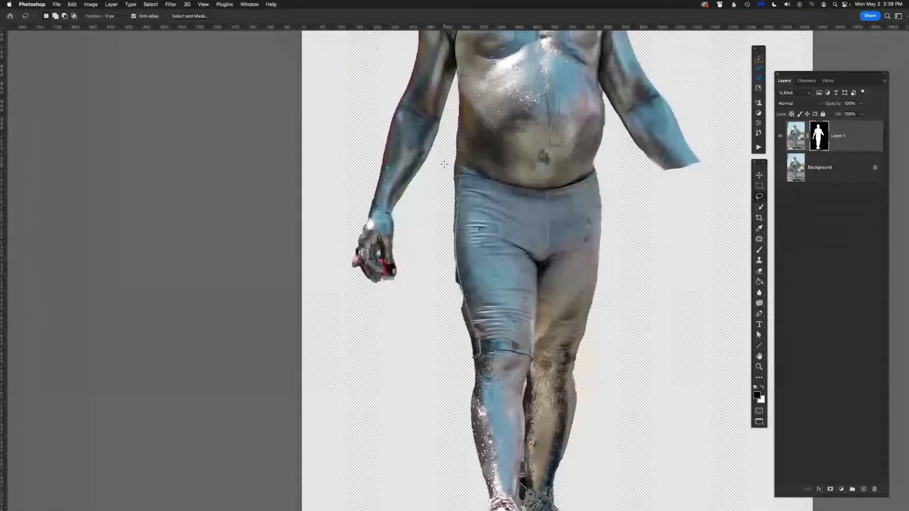
mouse_move(392, 100)
mouse_down()
mouse_move(362, 157)
mouse_move(351, 271)
mouse_move(415, 272)
mouse_move(418, 206)
mouse_move(448, 142)
mouse_move(438, 101)
mouse_move(393, 98)
mouse_up()
right_click(412, 146)
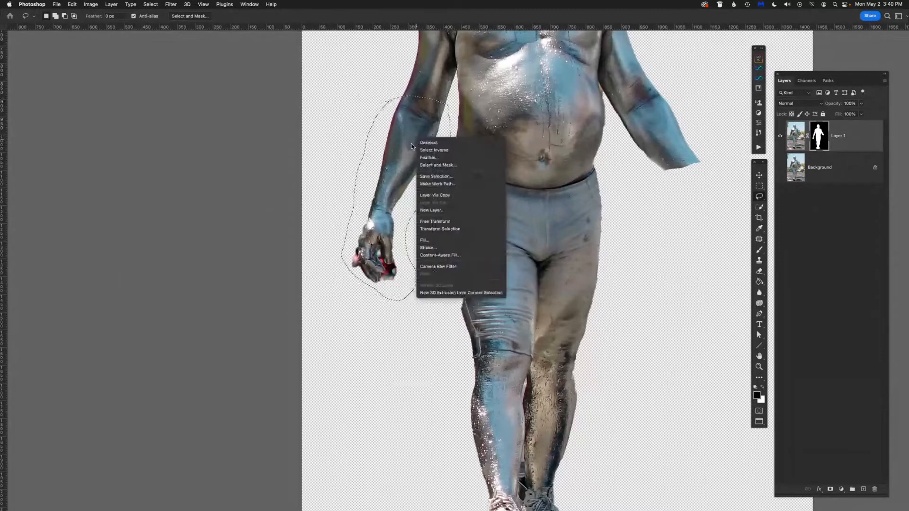
click(429, 158)
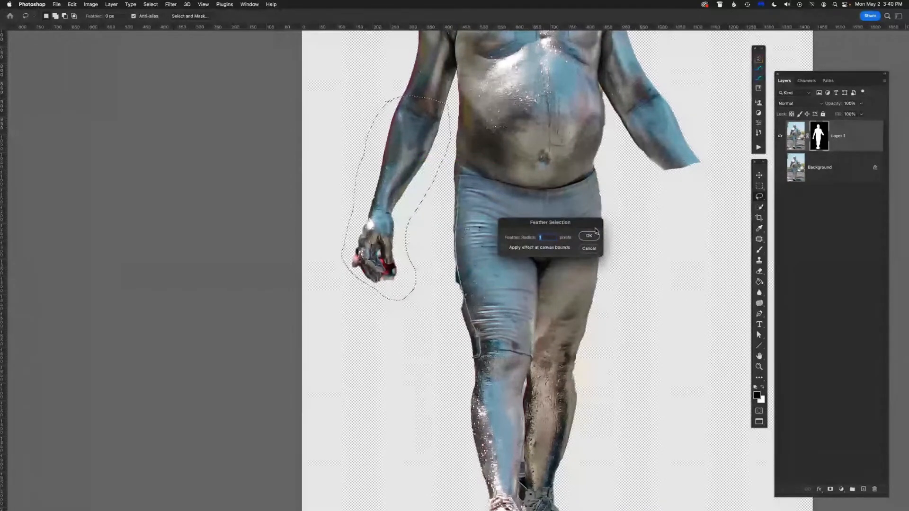
text(3)
key(Return)
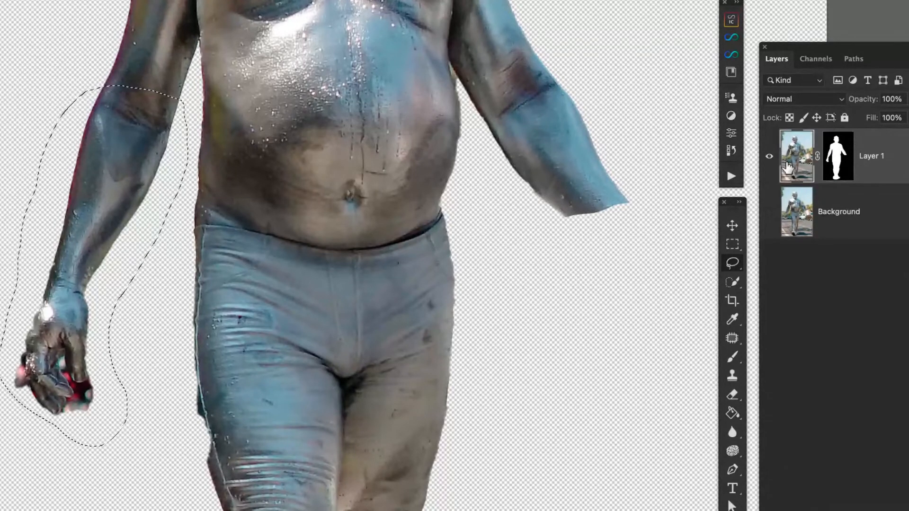
Target Layer 1's image instead of its mask, and copy the selected forearm and hand to a new layer.
click(787, 167)
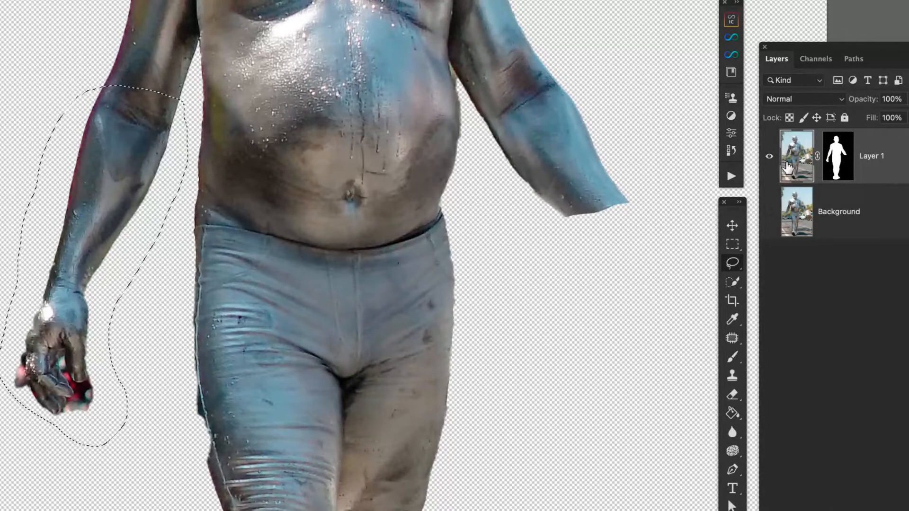
click(846, 160)
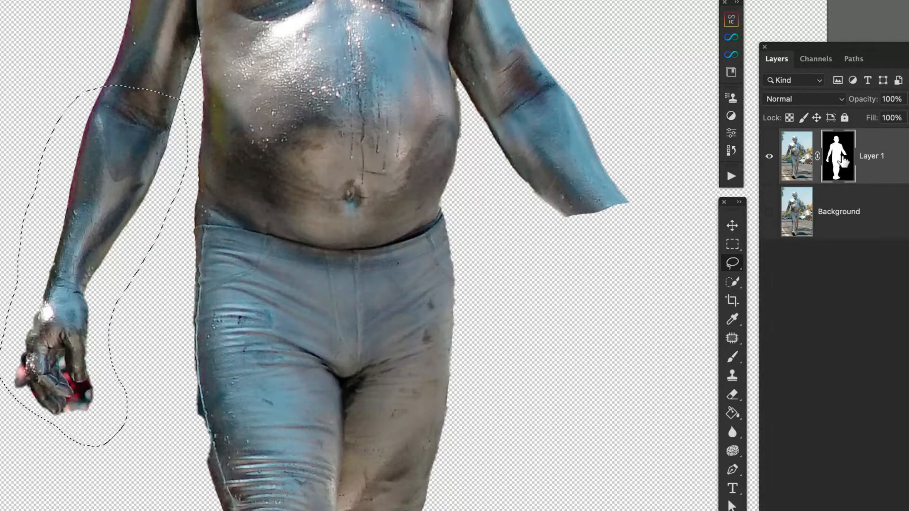
click(808, 149)
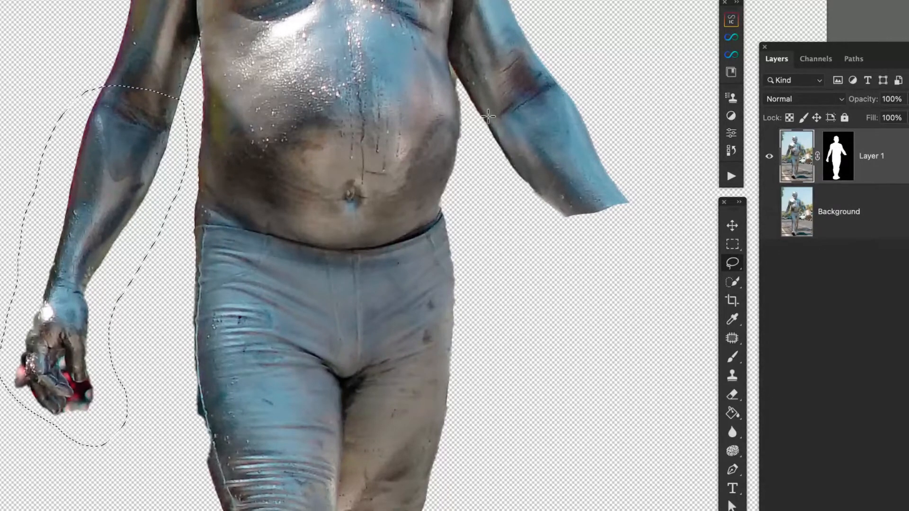
key(ctrl+j)
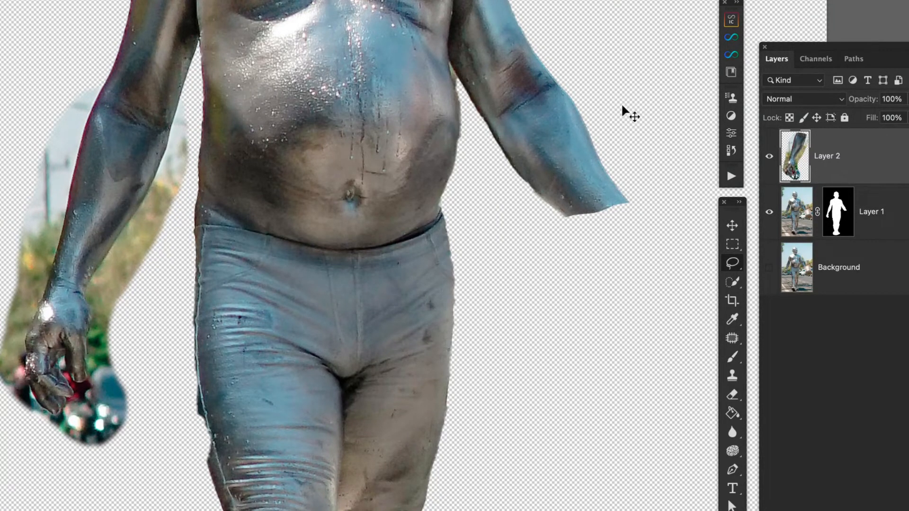
Add a white layer mask to the copied forearm and hand layer, and make black the foreground color.
key(super+minus)
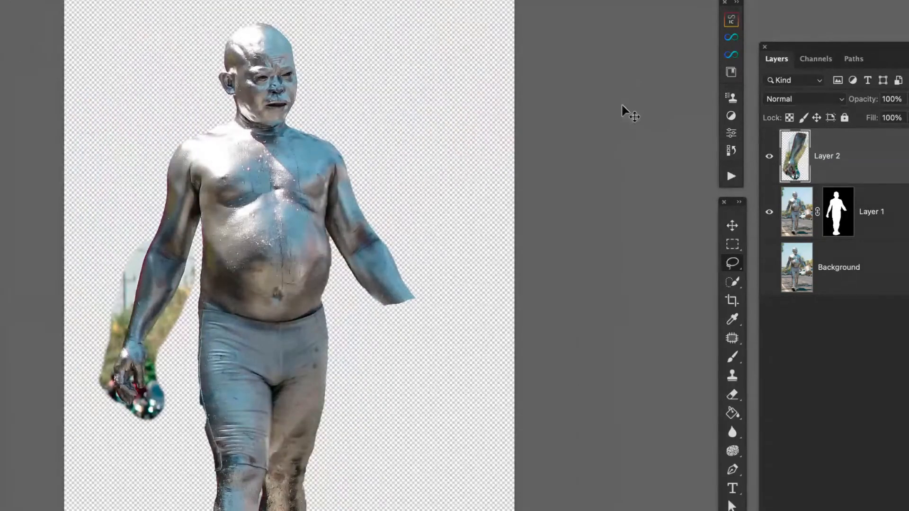
key(super+plus)
drag(492, 204, 675, 205)
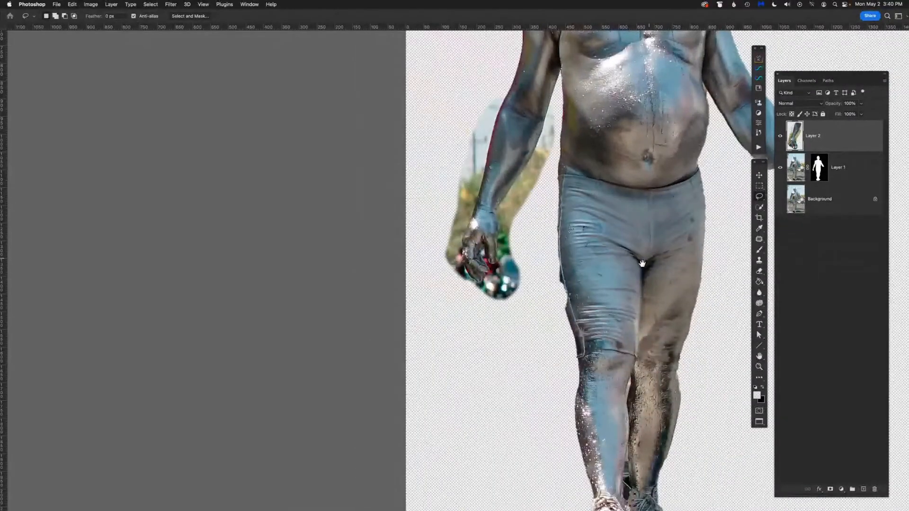
drag(642, 263, 454, 318)
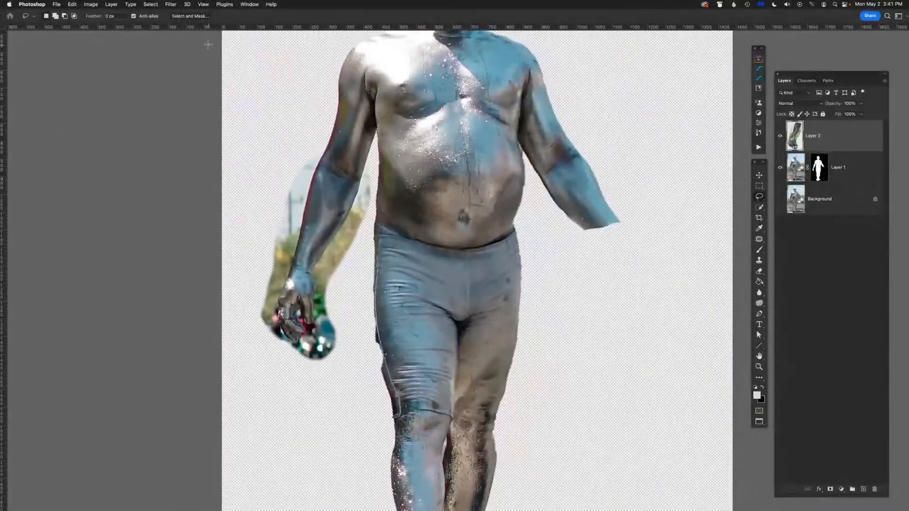
key(super+0)
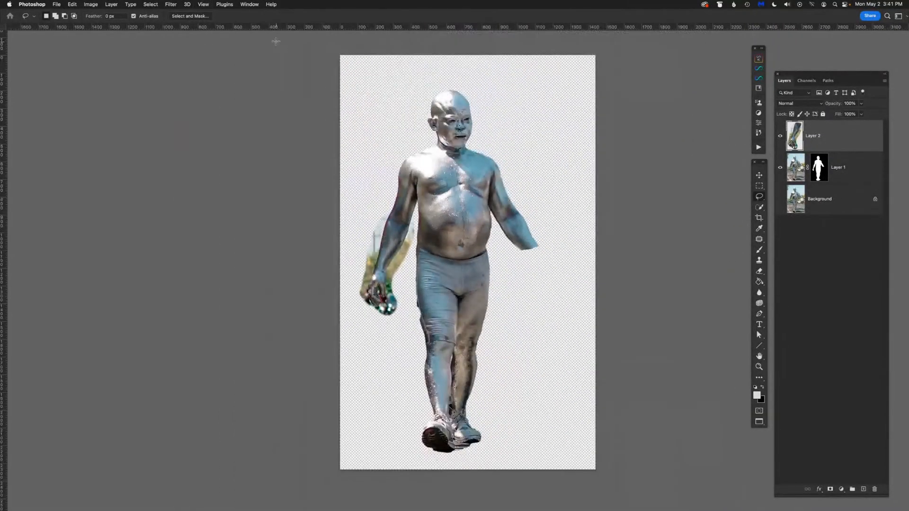
key(super+equal)
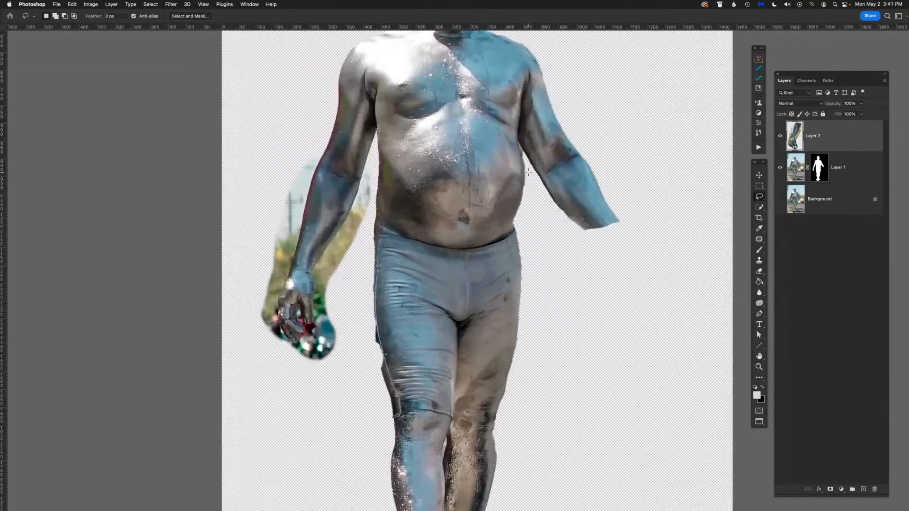
click(831, 491)
key(x)
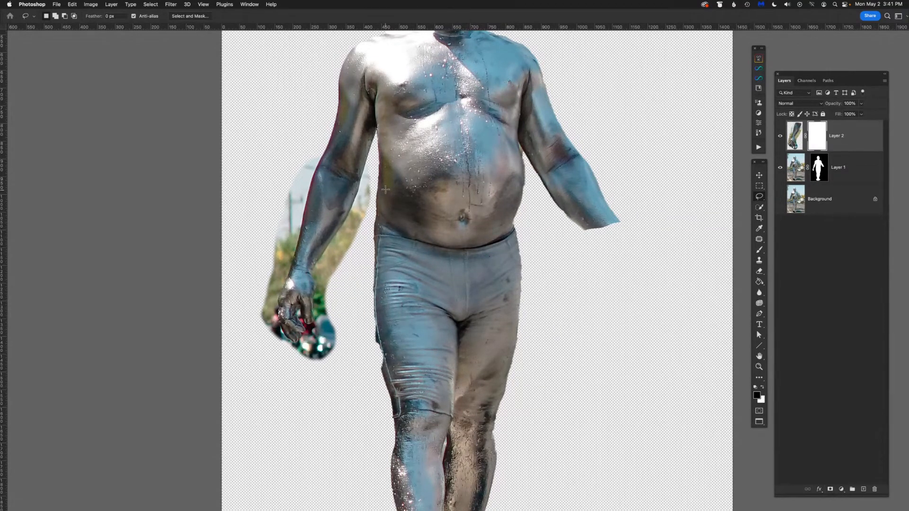
Quick-select the background along the inner side of the copied forearm and hand on Layer 2, using a smaller brush near the fingers.
key(super+equal)
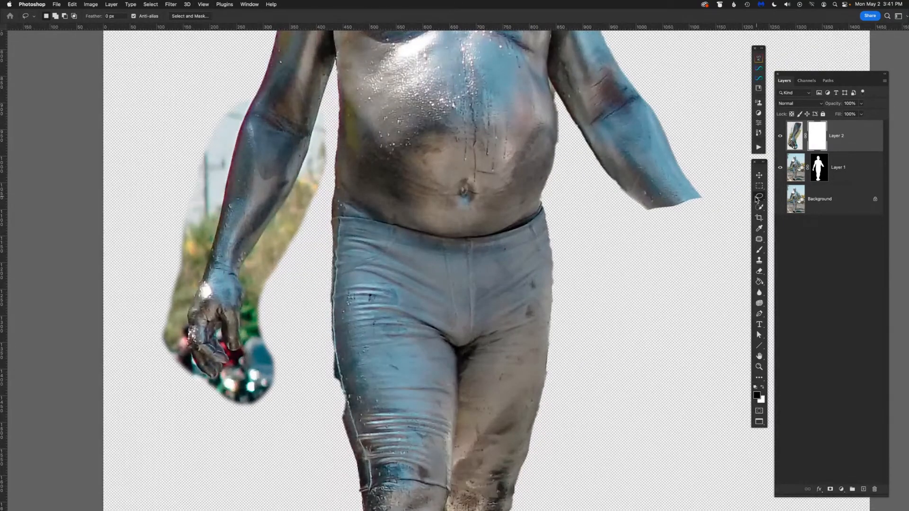
click(759, 209)
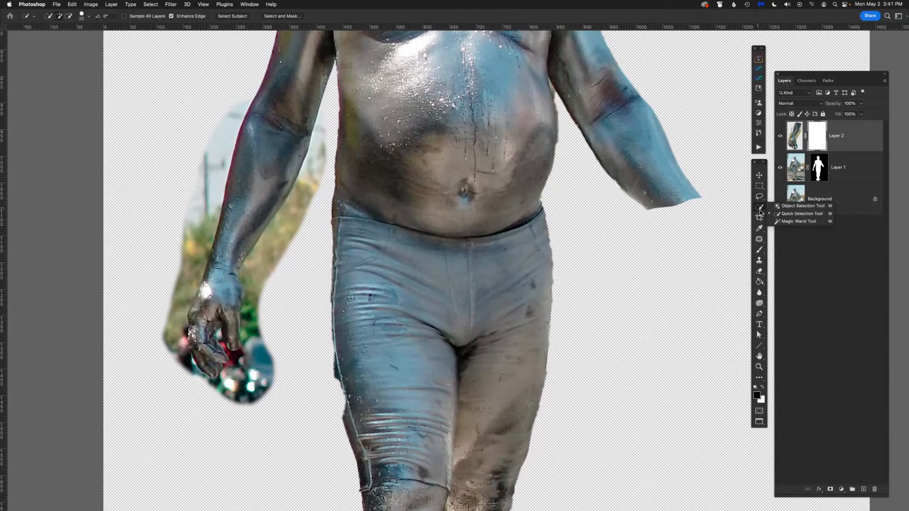
click(790, 215)
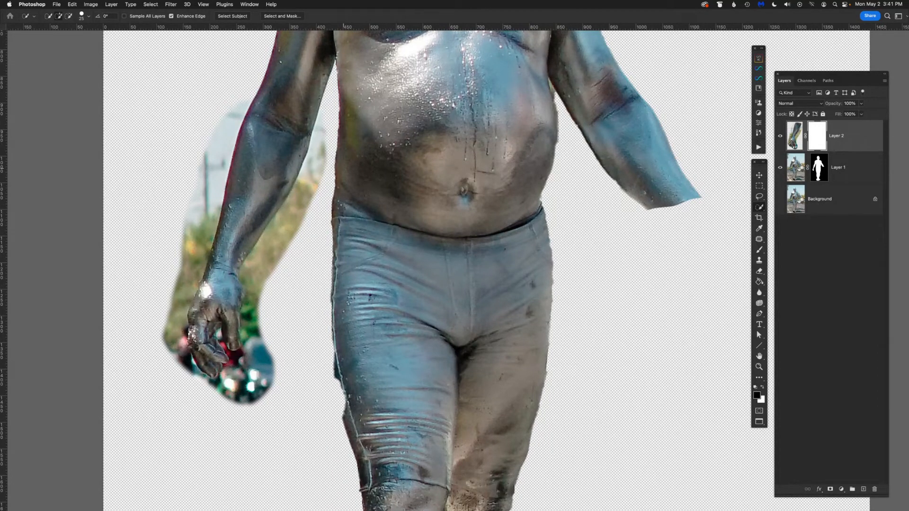
mouse_move(319, 145)
mouse_down()
mouse_move(318, 188)
mouse_move(294, 239)
mouse_move(278, 213)
mouse_move(309, 295)
mouse_up()
key(bracketleft)
key(bracketleft)
key(bracketleft)
drag(247, 326, 253, 364)
Refine the quick selection by subtracting the hand and adding the background around the fingers and along the forearm's outer side.
key(alt)
key(alt)
key(alt)
mouse_move(250, 326)
mouse_down()
mouse_move(246, 334)
mouse_move(327, 317)
mouse_up()
drag(205, 389, 179, 396)
key(alt)
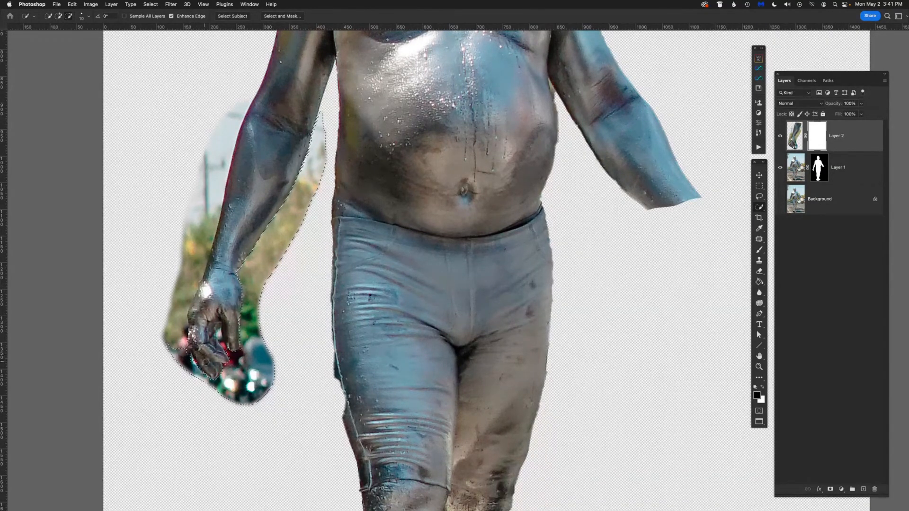
drag(206, 363, 207, 353)
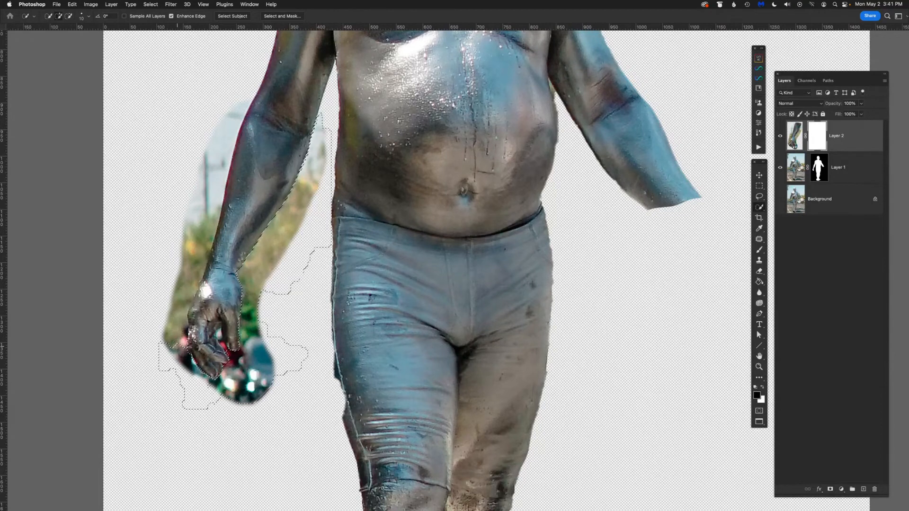
mouse_move(177, 346)
mouse_down()
mouse_move(175, 232)
mouse_move(217, 161)
mouse_up()
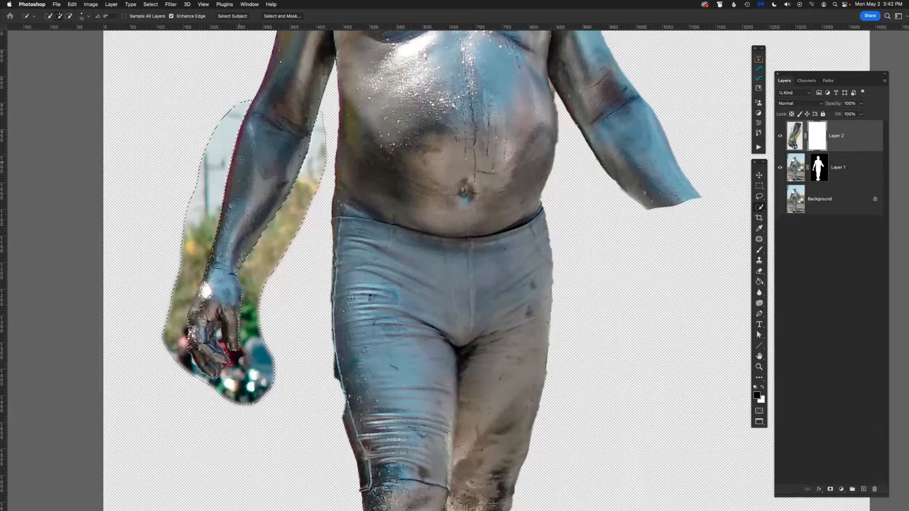
Check the selection in Quick Mask and extend it with small black brush strokes at 100% flow along the patch's inner edge.
key(q)
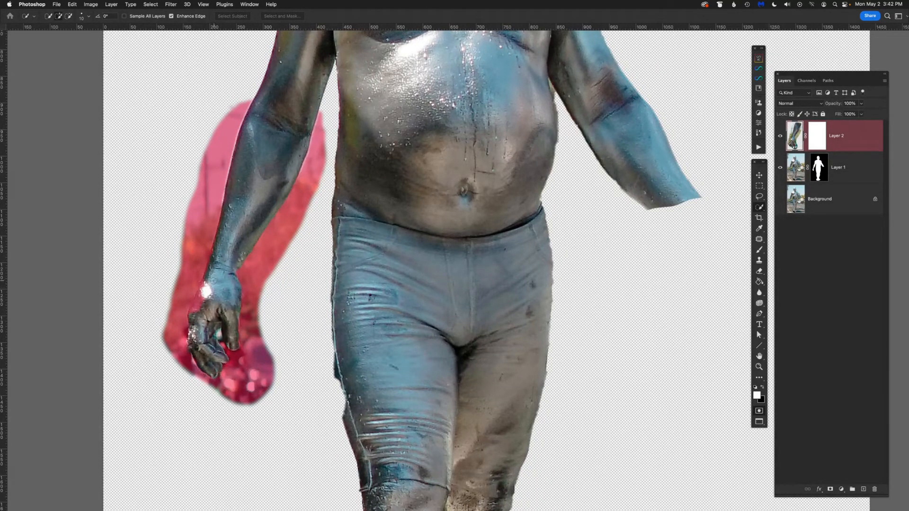
key(q)
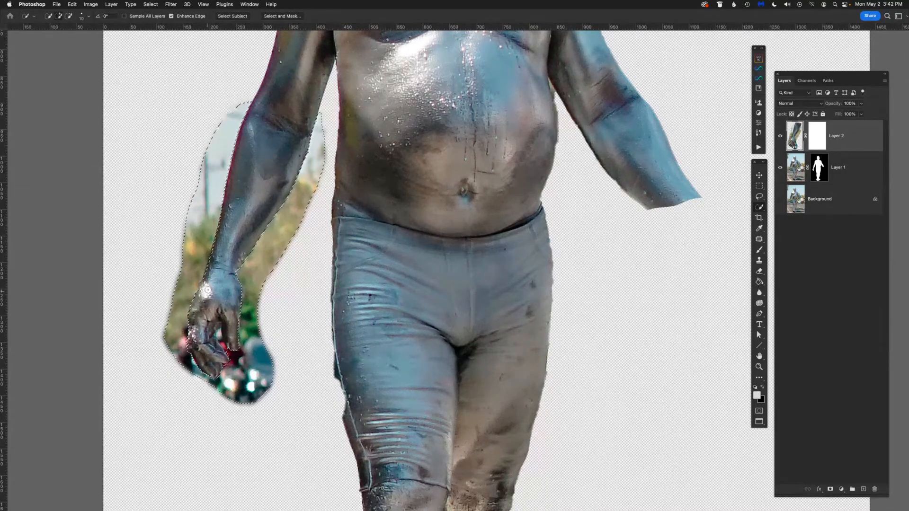
key(super+d)
key(q)
key(b)
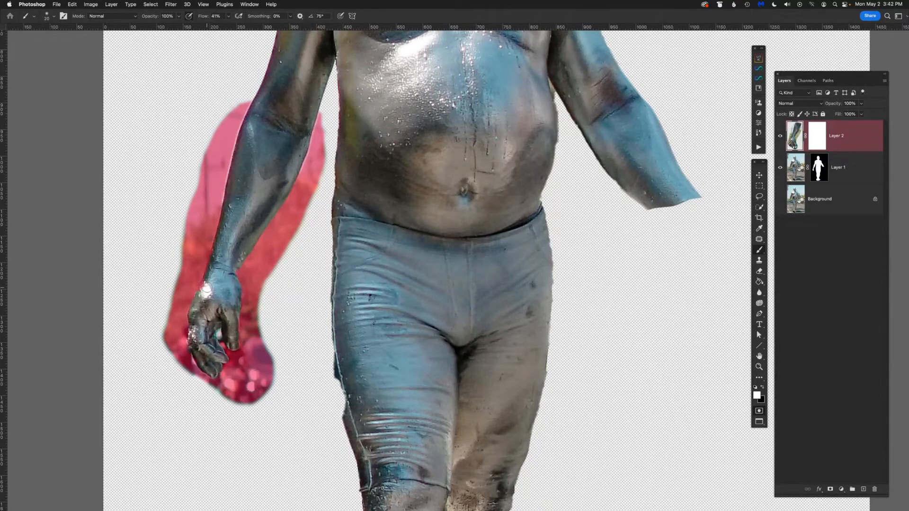
key(bracketleft)
key(bracketleft)
key(bracketleft)
drag(200, 19, 290, 24)
drag(200, 19, 204, 19)
key(x)
mouse_move(268, 358)
mouse_down()
mouse_move(264, 289)
mouse_move(280, 255)
mouse_up()
drag(324, 187, 327, 133)
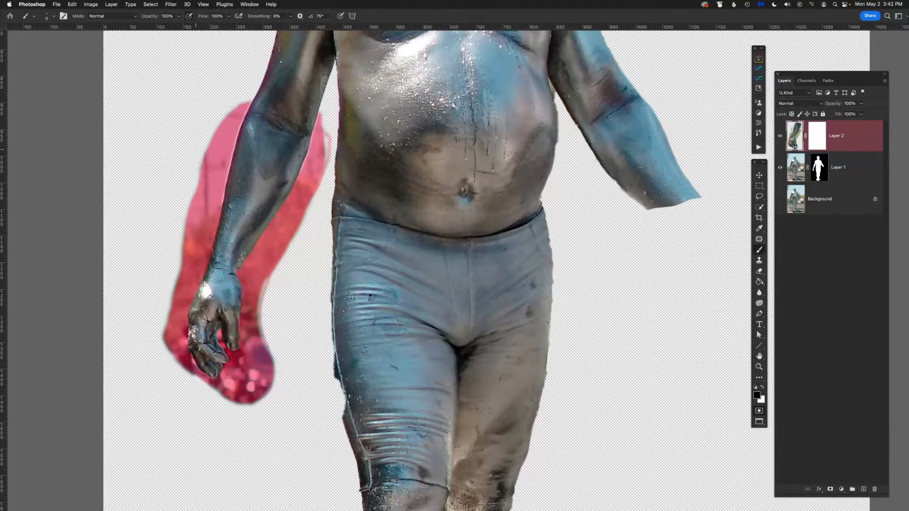
key(q)
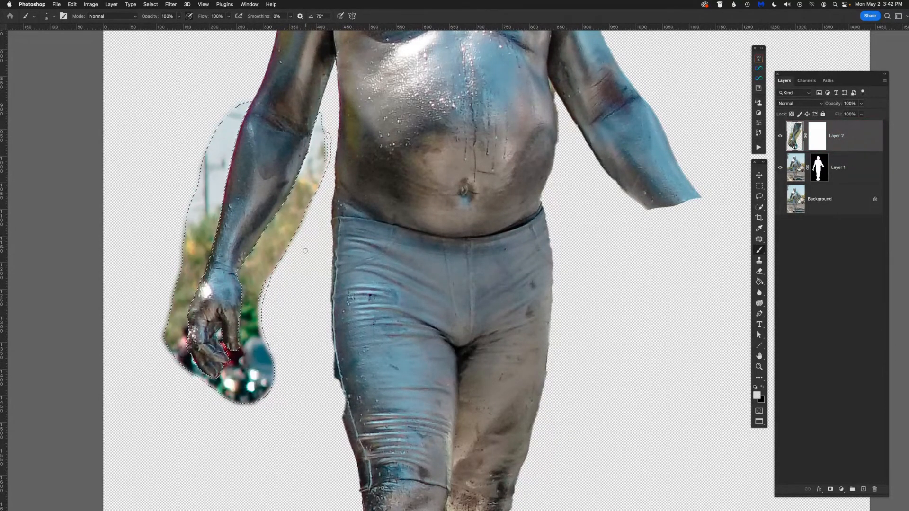
Feather the background selection, fill it with black on Layer 2's mask, and deselect.
key(m)
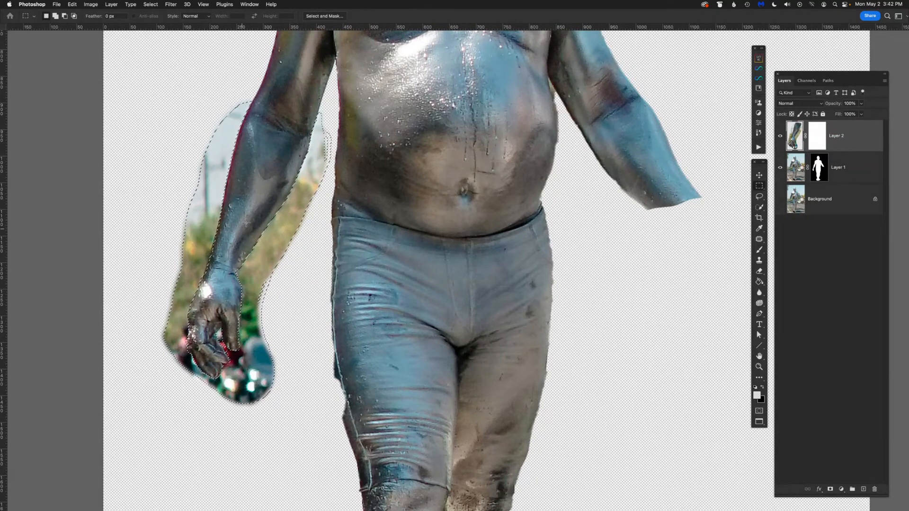
right_click(273, 240)
click(286, 255)
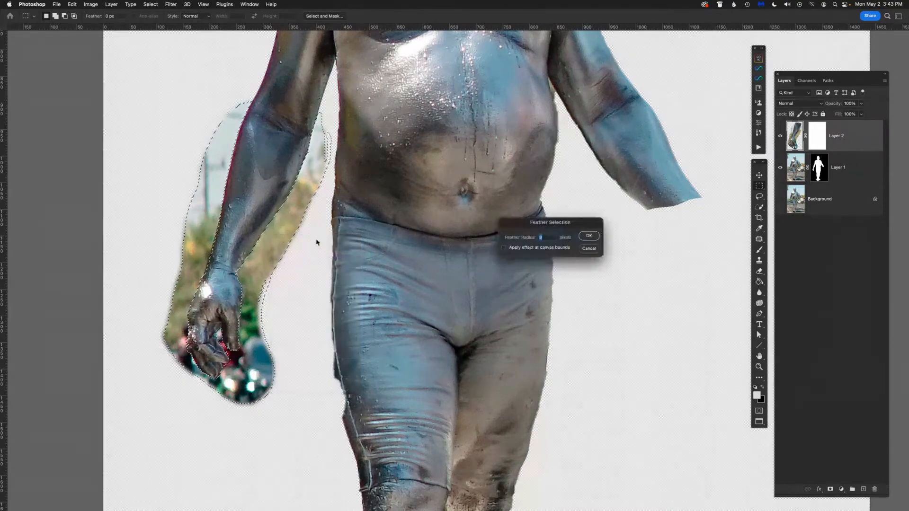
click(589, 237)
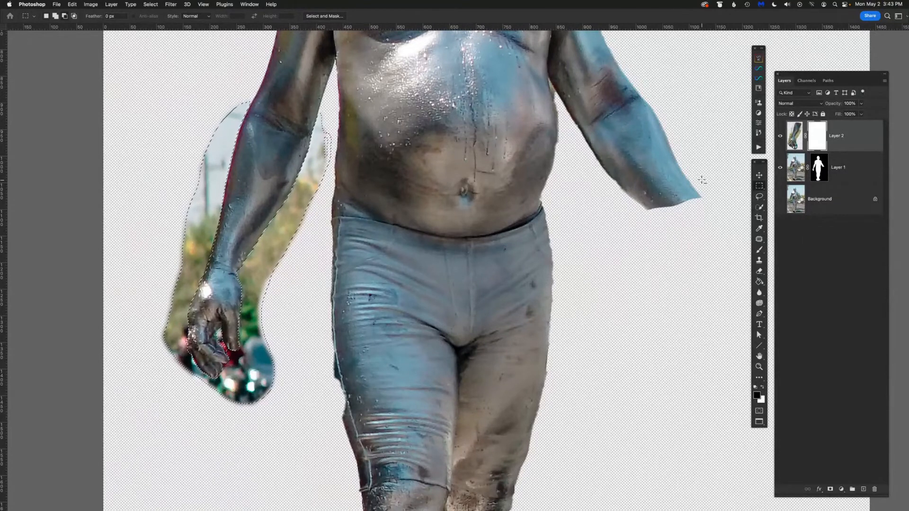
key(alt+BackSpace)
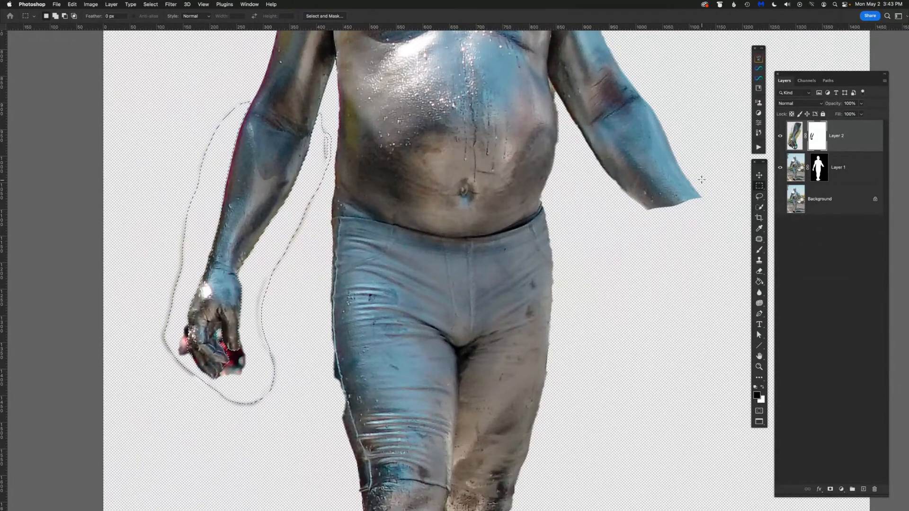
key(ctrl+d)
Paint black with a larger brush on Layer 2's mask over the faint outline left around the forearm and hand.
key(b)
key(bracketright)
key(bracketright)
key(bracketright)
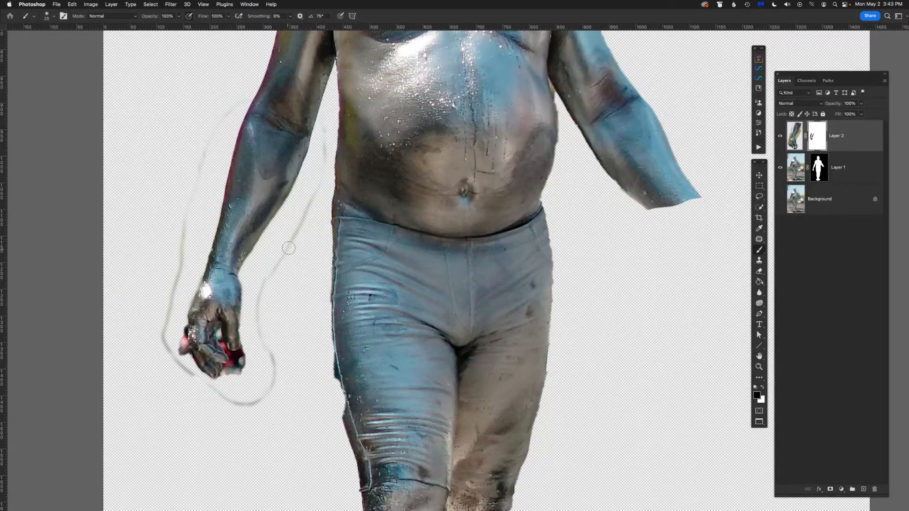
mouse_move(288, 249)
mouse_down()
mouse_move(259, 313)
mouse_move(288, 373)
mouse_move(254, 324)
mouse_move(267, 347)
mouse_move(262, 405)
mouse_move(196, 400)
mouse_move(244, 401)
mouse_move(208, 393)
mouse_move(271, 390)
mouse_move(277, 258)
mouse_move(308, 194)
mouse_move(297, 233)
mouse_move(286, 229)
mouse_move(310, 203)
mouse_move(326, 134)
mouse_up()
mouse_move(212, 138)
mouse_down()
mouse_move(243, 97)
mouse_move(200, 145)
mouse_move(160, 351)
mouse_move(160, 339)
mouse_move(179, 366)
mouse_move(180, 356)
mouse_move(222, 391)
mouse_up()
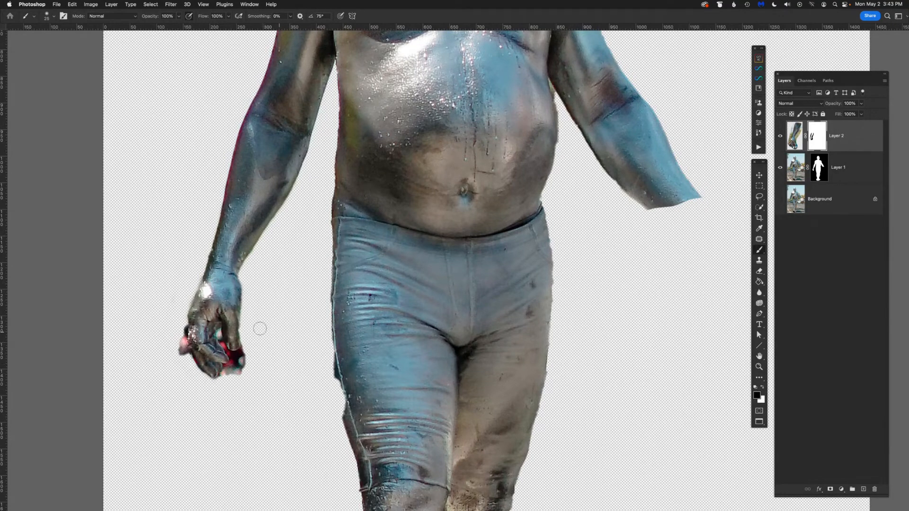
Move the copied forearm and hand to the opposite arm and flip the layer horizontally.
key(super+minus)
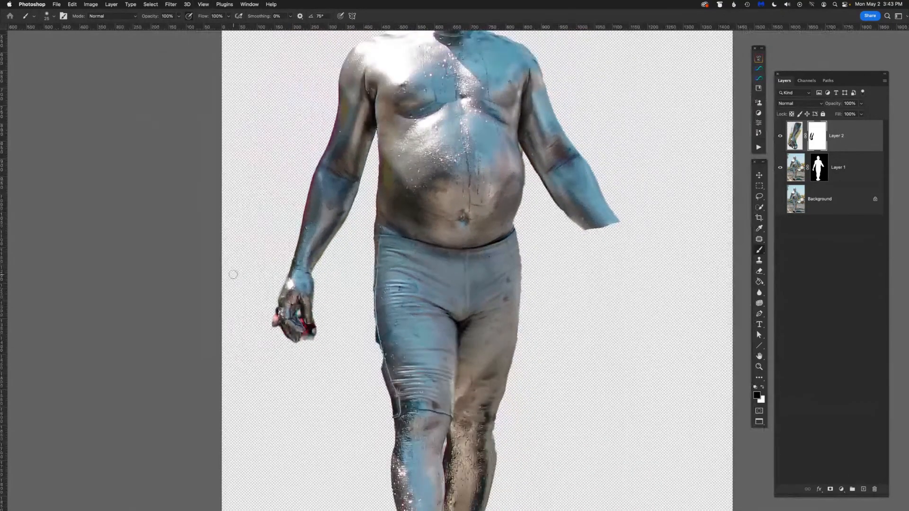
key(v)
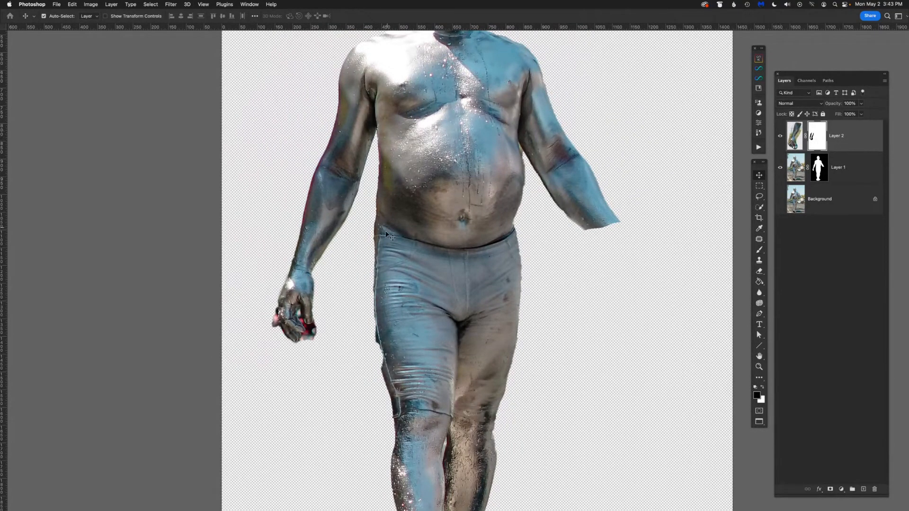
drag(328, 227, 561, 233)
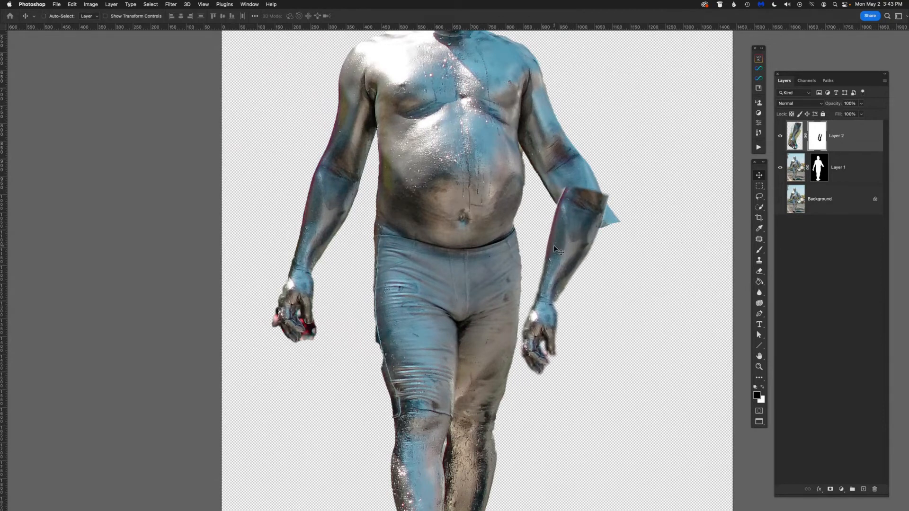
key(ctrl+t)
right_click(574, 234)
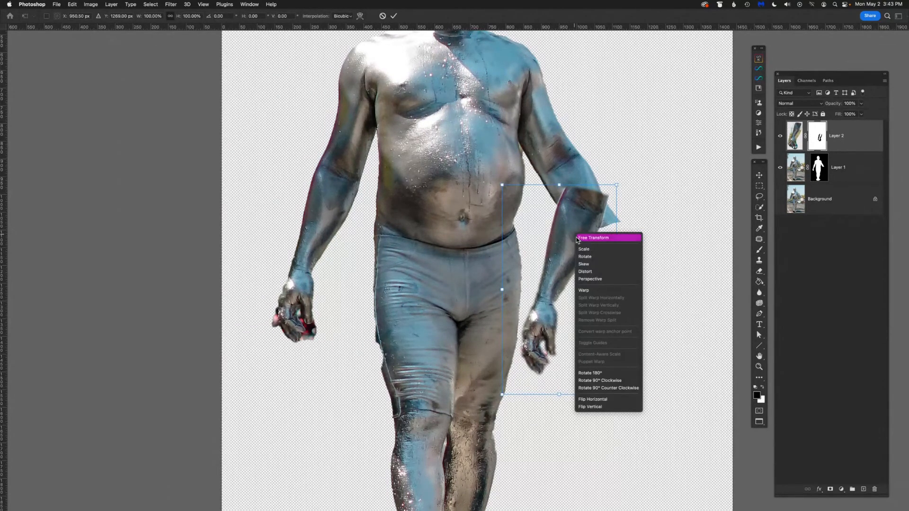
click(607, 400)
Fit the flipped forearm onto the opposite elbow with a slight counter-clockwise rotation, and place a horizontal guide at the fingertips to compare hand heights.
drag(559, 243, 594, 230)
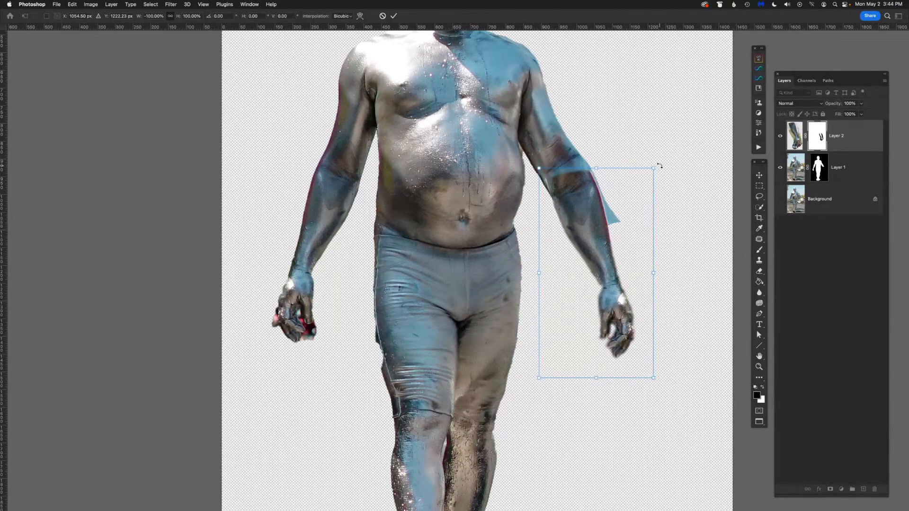
drag(661, 165, 656, 157)
mouse_move(586, 242)
mouse_down()
mouse_move(599, 235)
mouse_move(592, 229)
mouse_up()
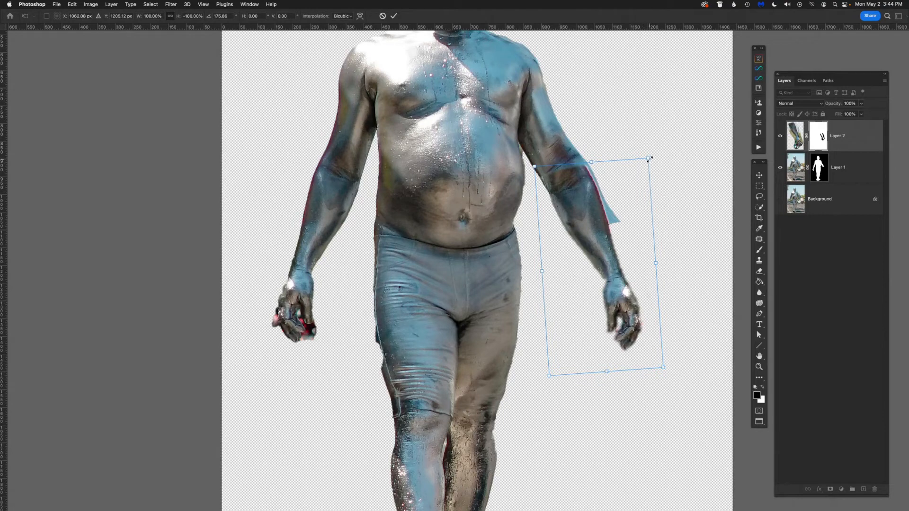
drag(649, 159, 650, 155)
key(Return)
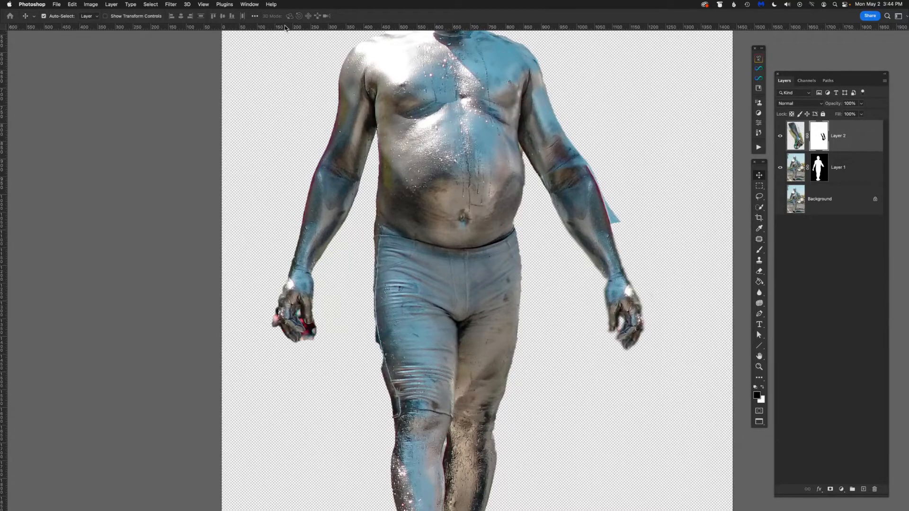
drag(286, 30, 359, 342)
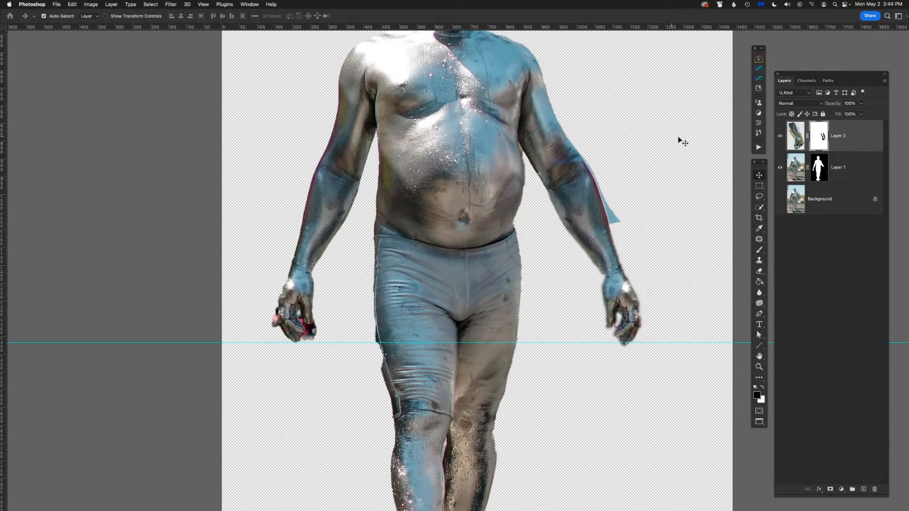
Paint black on Layer 1's mask to hide the original forearm edge sticking out behind the flipped forearm.
click(798, 171)
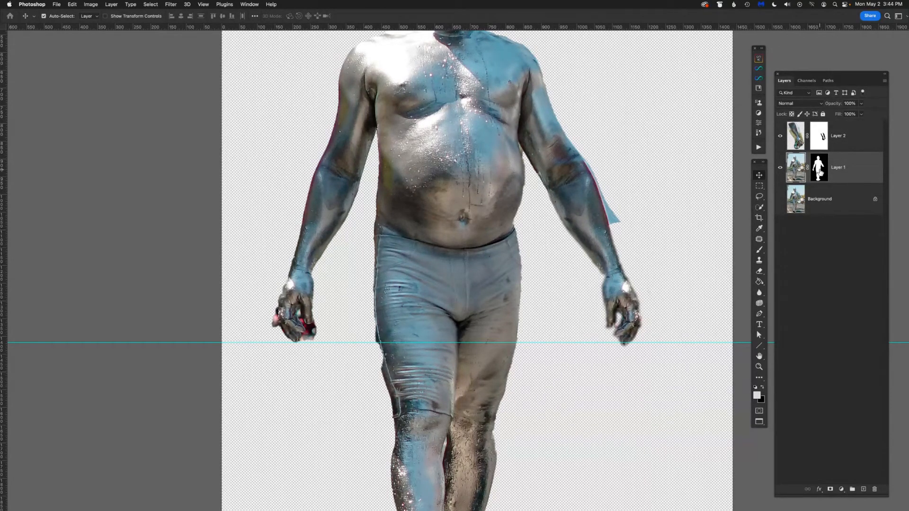
key(x)
key(b)
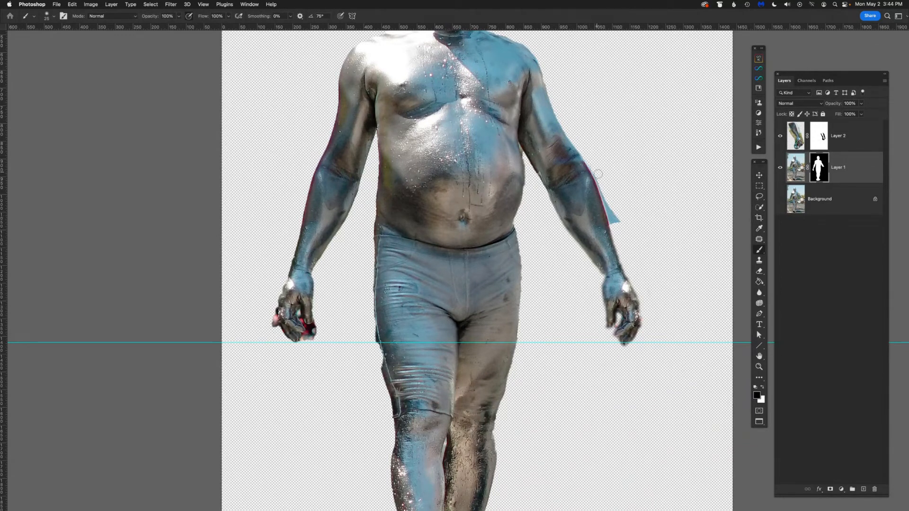
drag(598, 175, 625, 231)
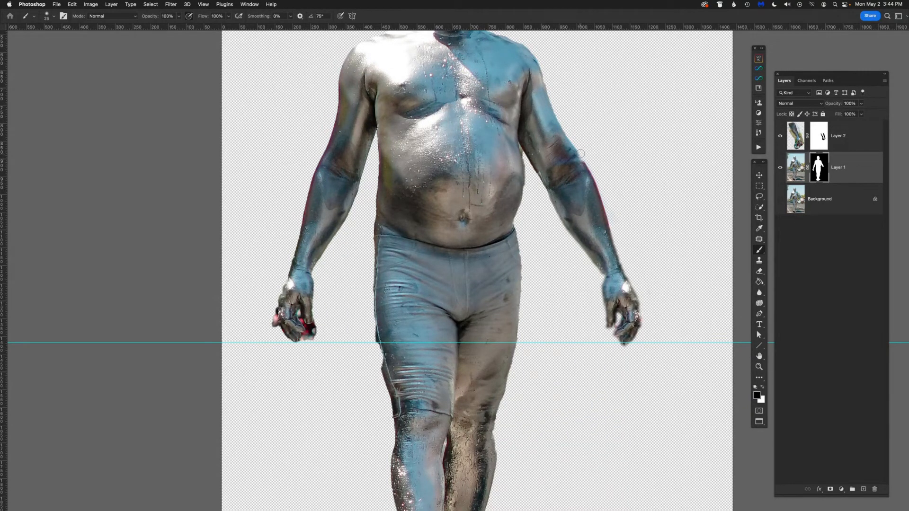
Merge Layer 2 and Layer 1 into a single cut-out figure layer.
key(x)
click(846, 136)
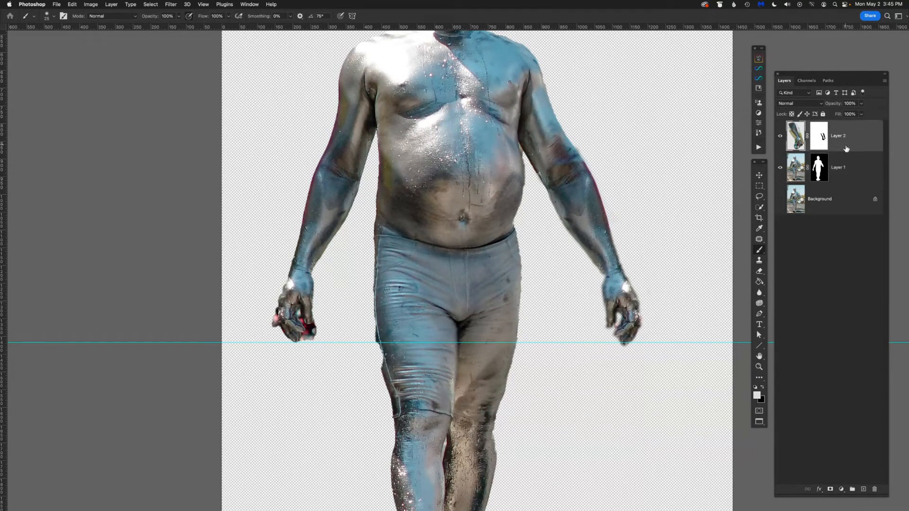
shift+click(848, 169)
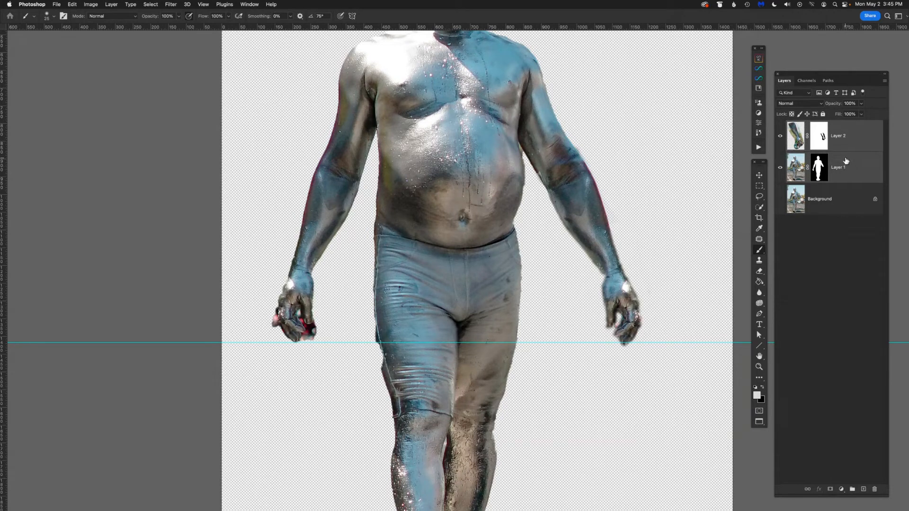
key(super+e)
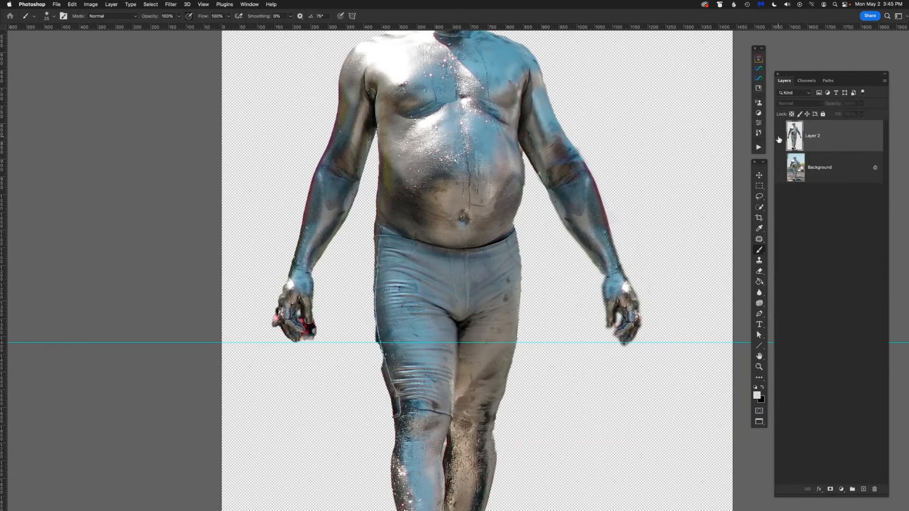
Remove the horizontal guide and return from full-screen view to floating document windows with the composite behind the cut-out.
key(v)
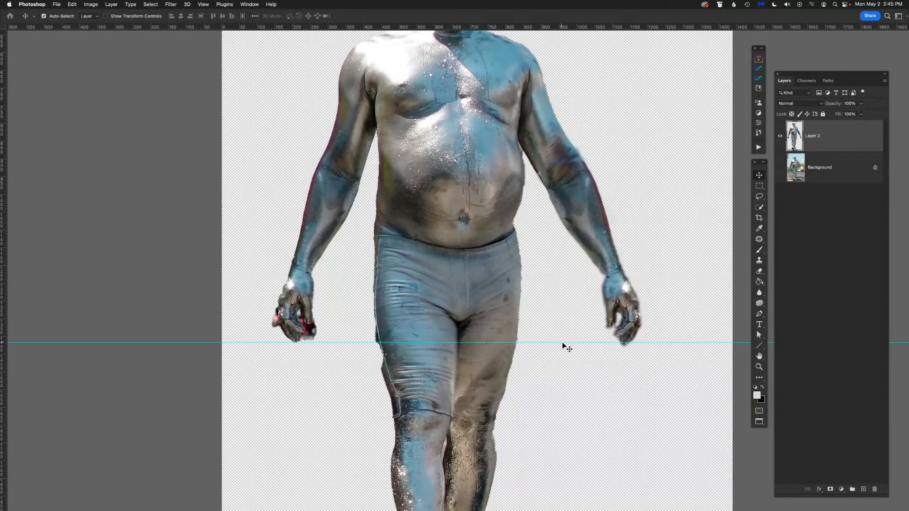
drag(561, 341, 538, 5)
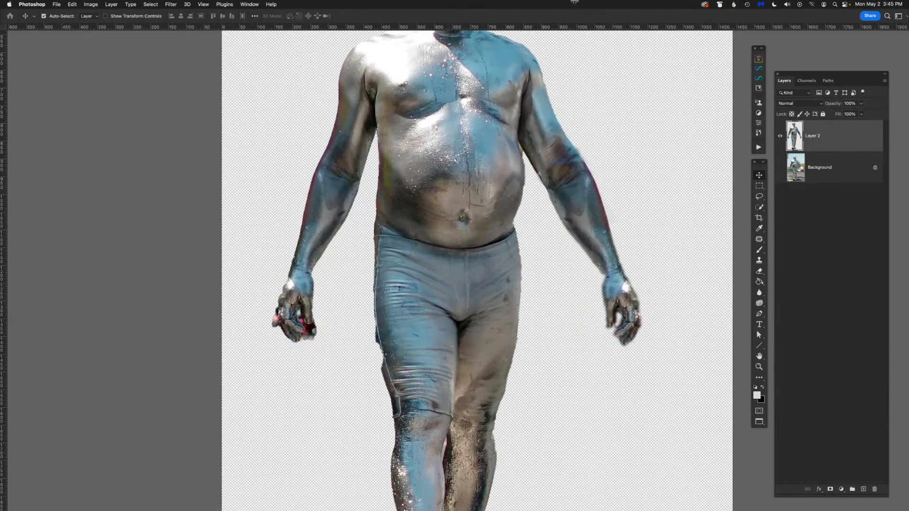
key(super+minus)
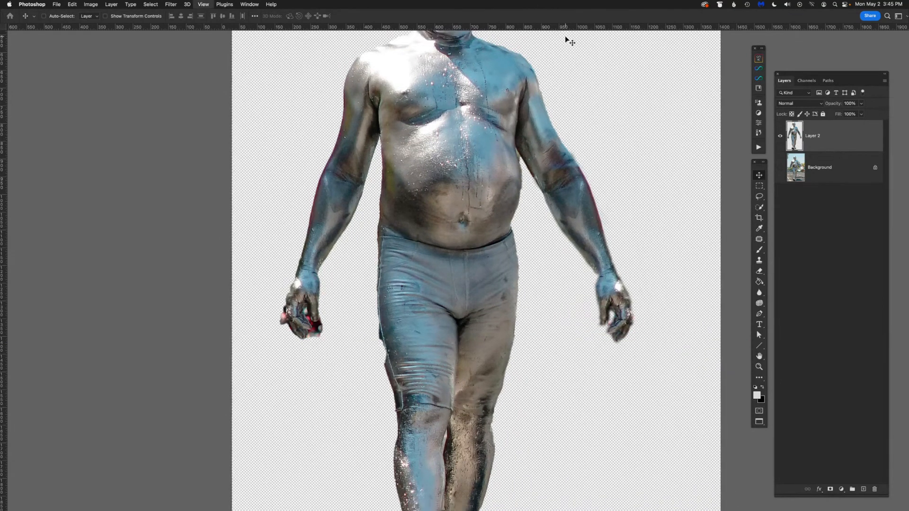
drag(522, 272, 493, 289)
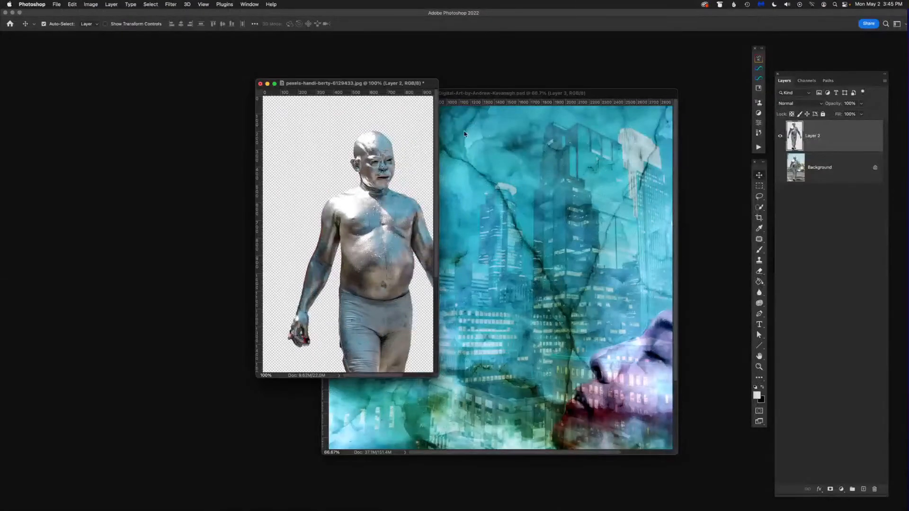
Copy the cut-out figure layer into the Surreal-Digital-Art composite, view it full screen, and place the figure over the upper-left buildings.
drag(384, 85, 197, 85)
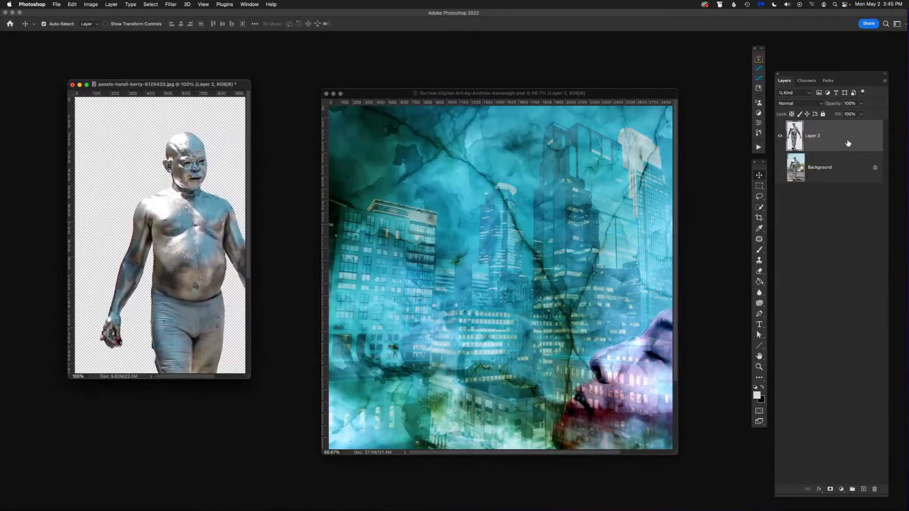
drag(845, 142, 566, 258)
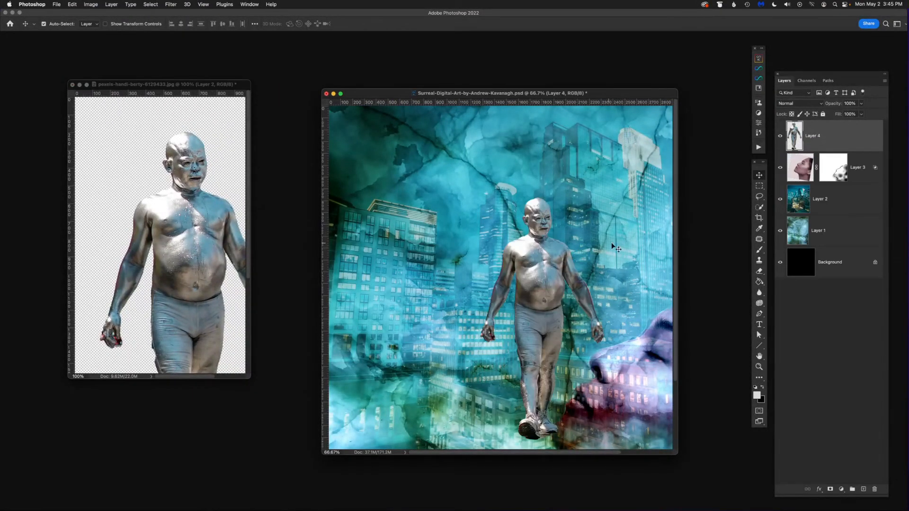
key(f)
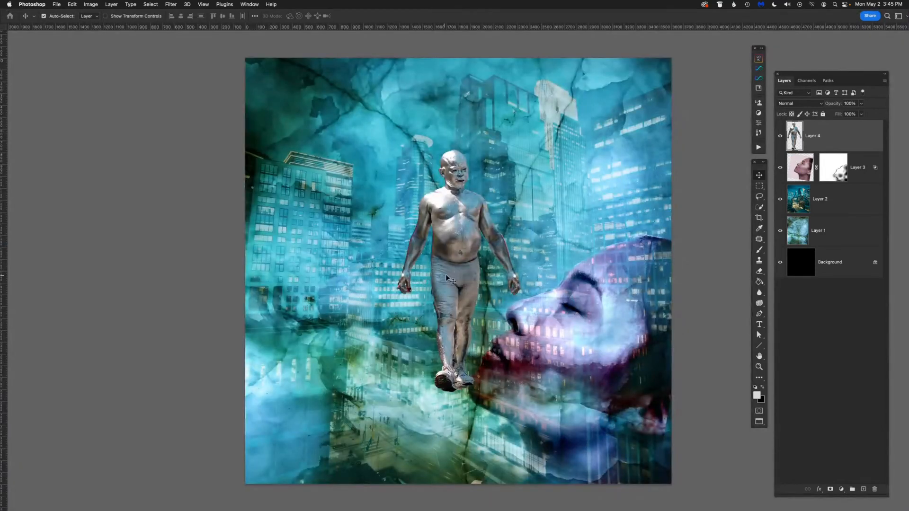
drag(447, 275, 362, 203)
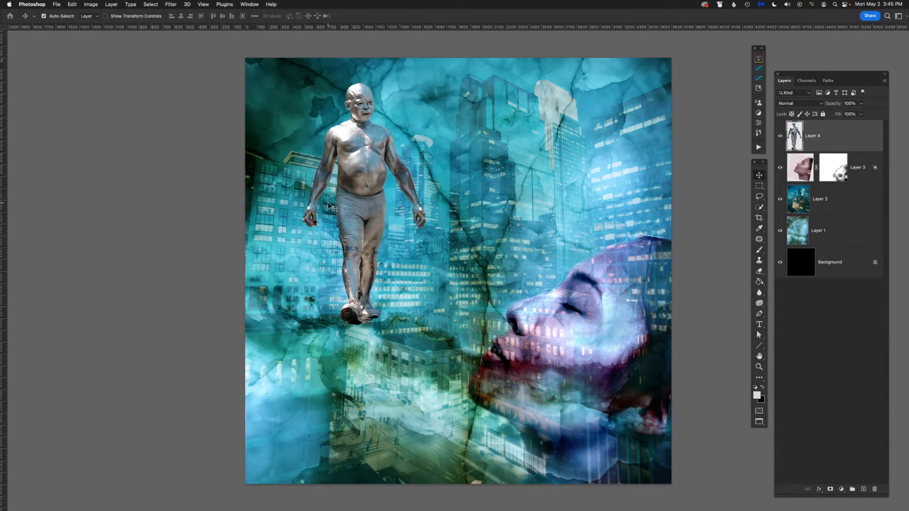
Boost the figure's contrast with Curves by raising the midtones and highlights and lowering the shadows to output 20 at input 33.
key(super+m)
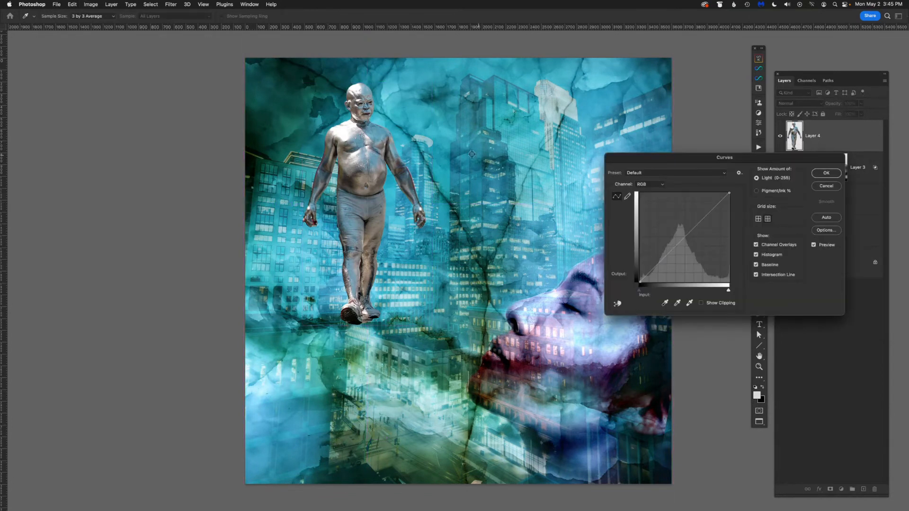
drag(661, 162, 567, 106)
click(590, 181)
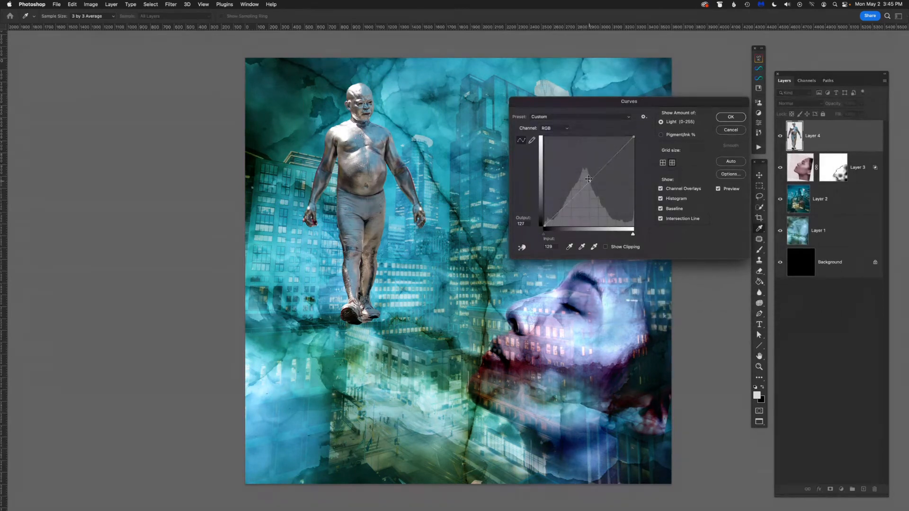
drag(589, 179, 620, 142)
click(619, 145)
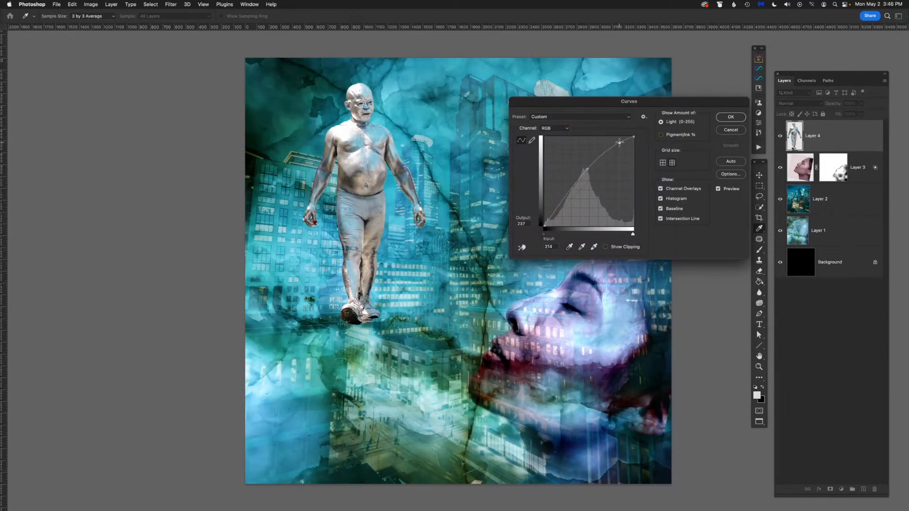
drag(588, 169, 589, 169)
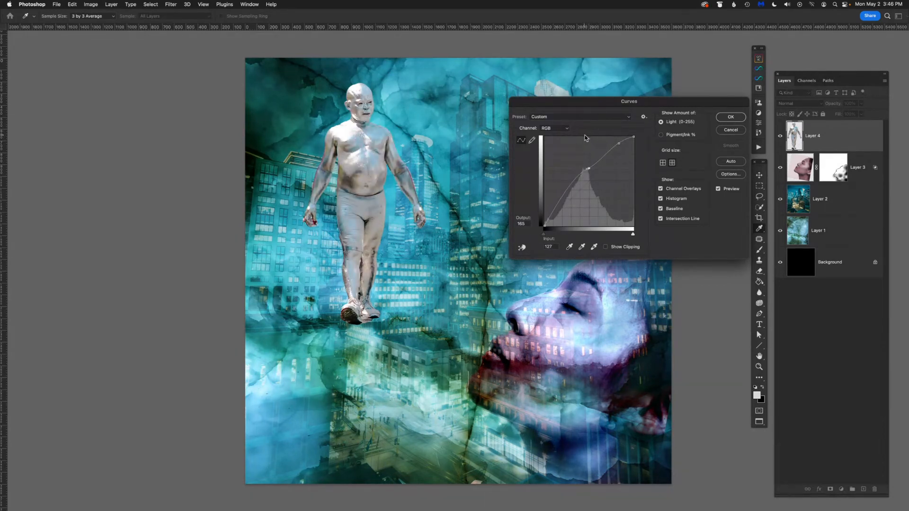
key(Delete)
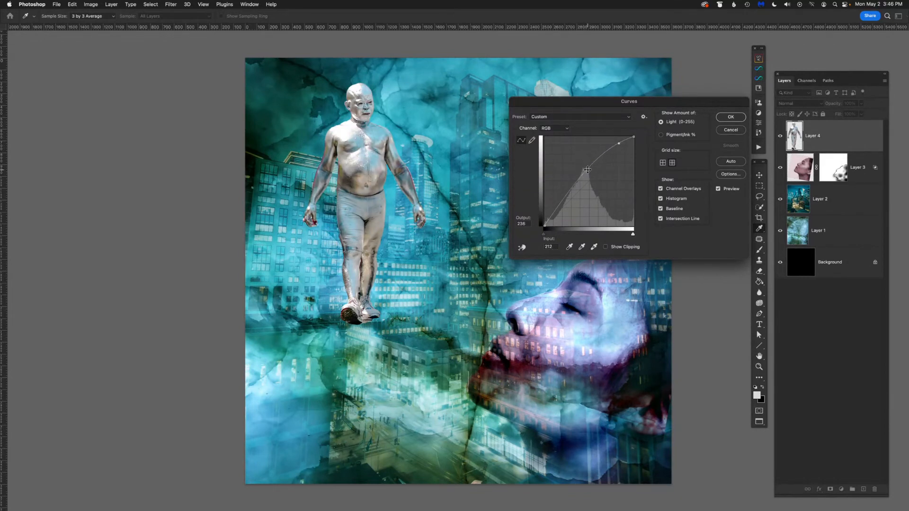
click(588, 170)
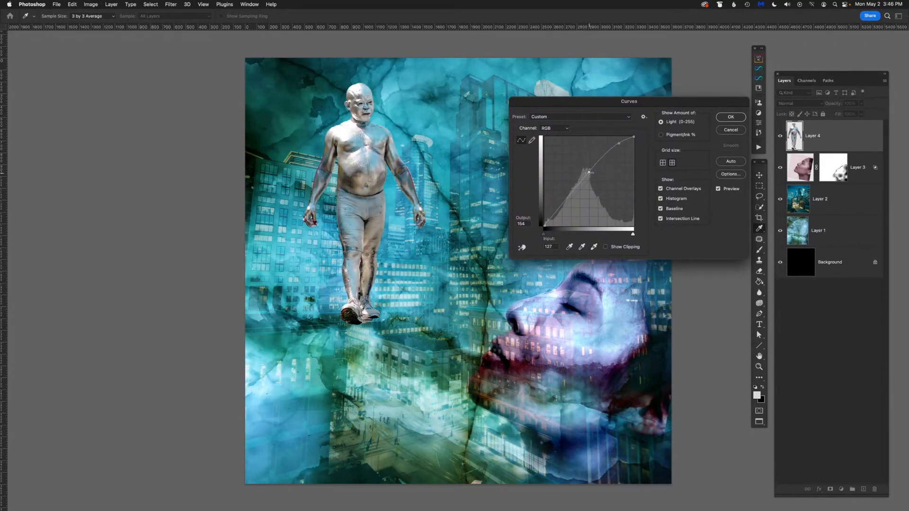
drag(552, 217, 556, 219)
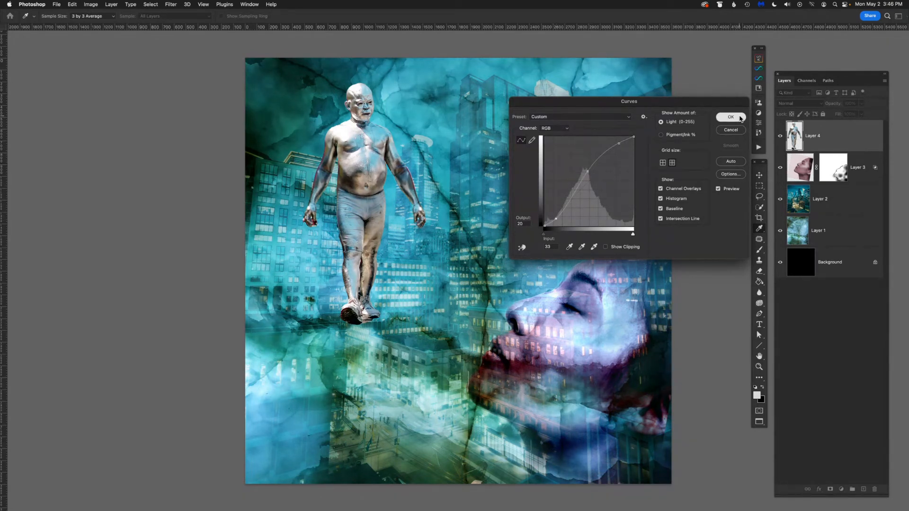
click(739, 118)
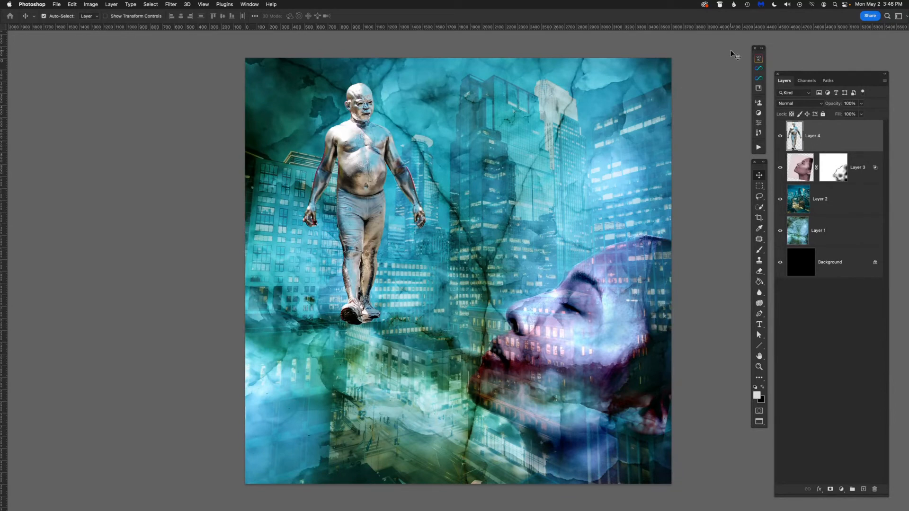
Cycle through the blend modes on the figure's Layer 4 and settle on Overlay.
key(shift+plus)
key(shift+plus)
key(shift+plus)
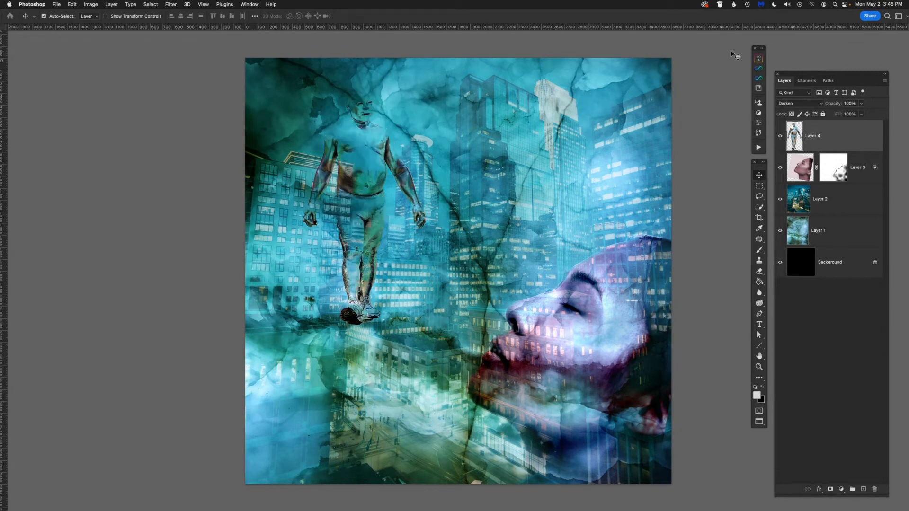
key(shift+plus)
key(shift+plus)
key(shift+plus)
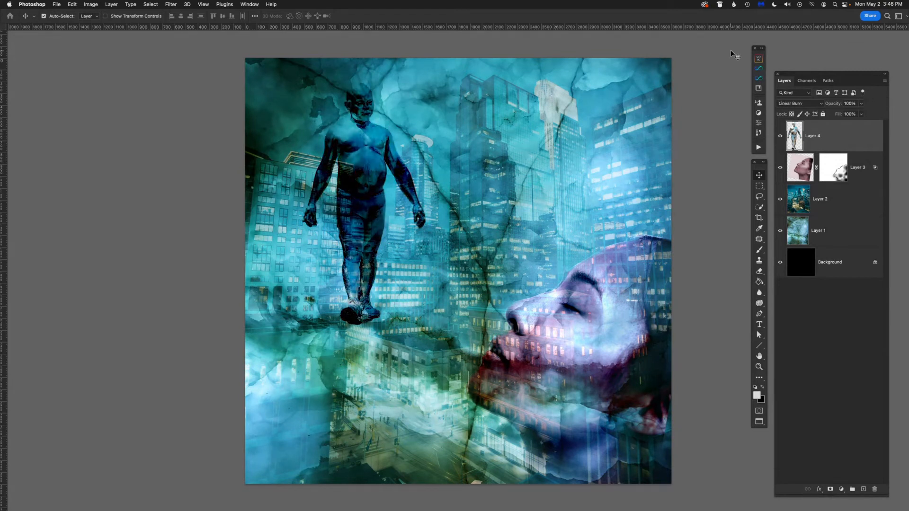
key(shift+plus)
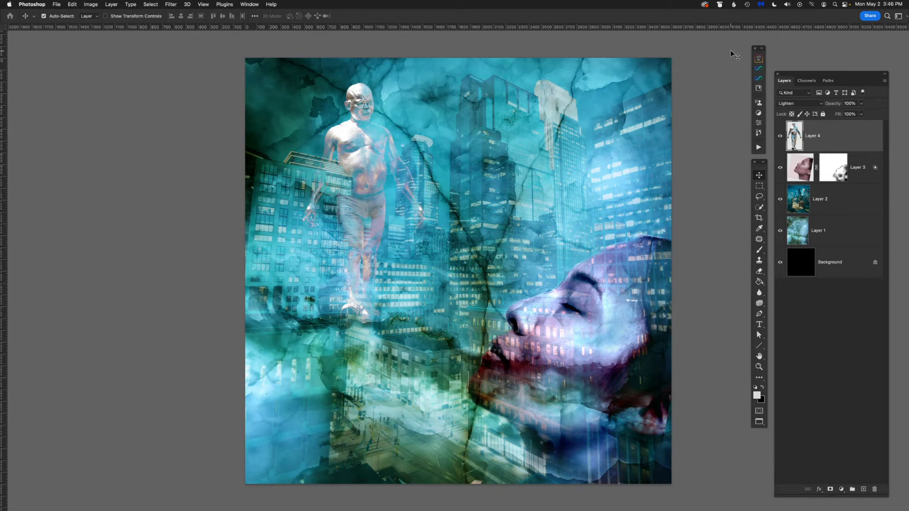
key(shift+plus)
key(shift+plus)
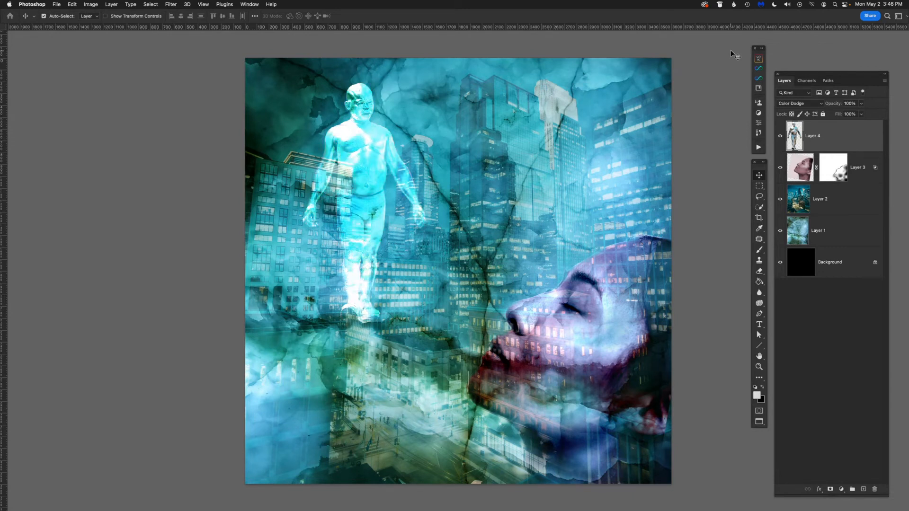
key(shift+plus)
key(shift+plus)
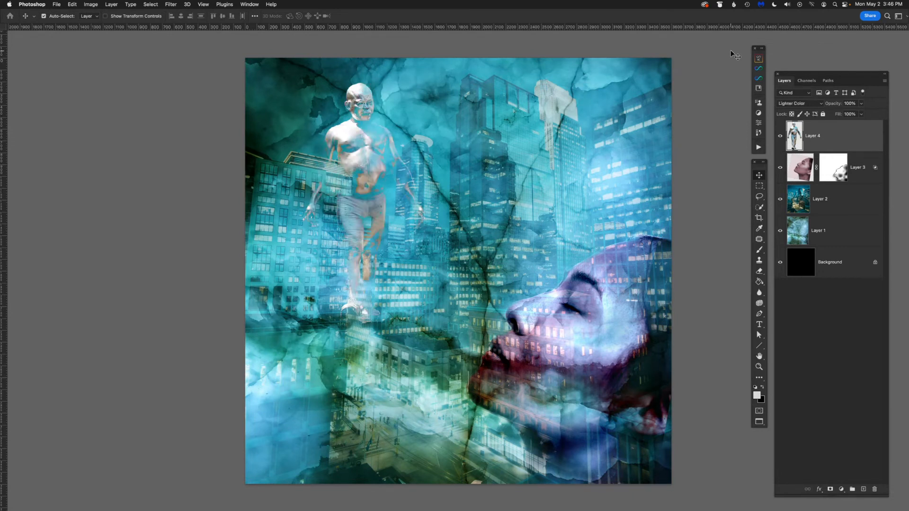
key(shift+plus)
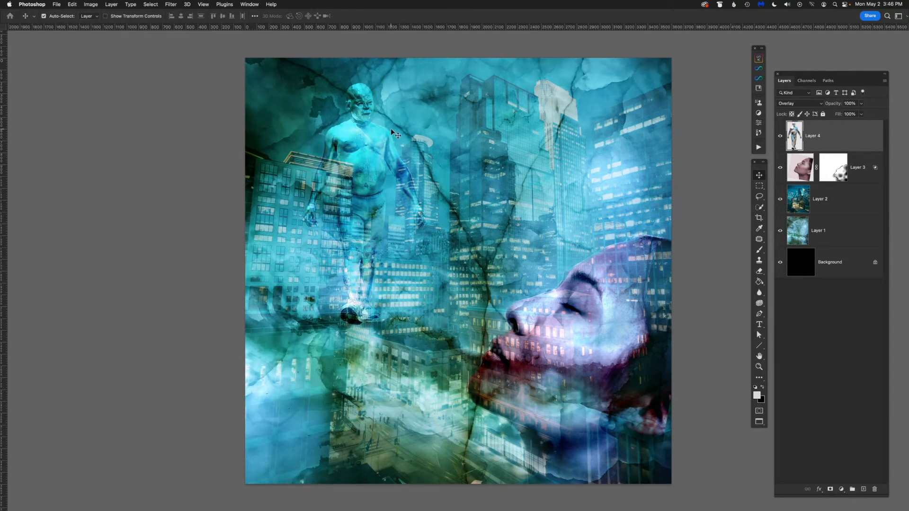
Shift the figure slightly right and up so its centre sits at about X 1224 px, Y 1179 px, keeping its scale at 100%.
key(super)
key(super)
drag(364, 139, 396, 148)
key(super+t)
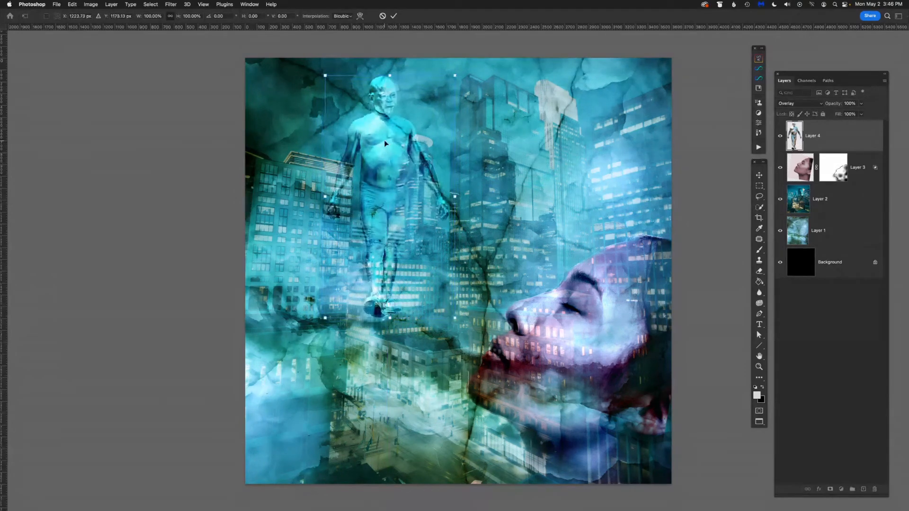
key(Return)
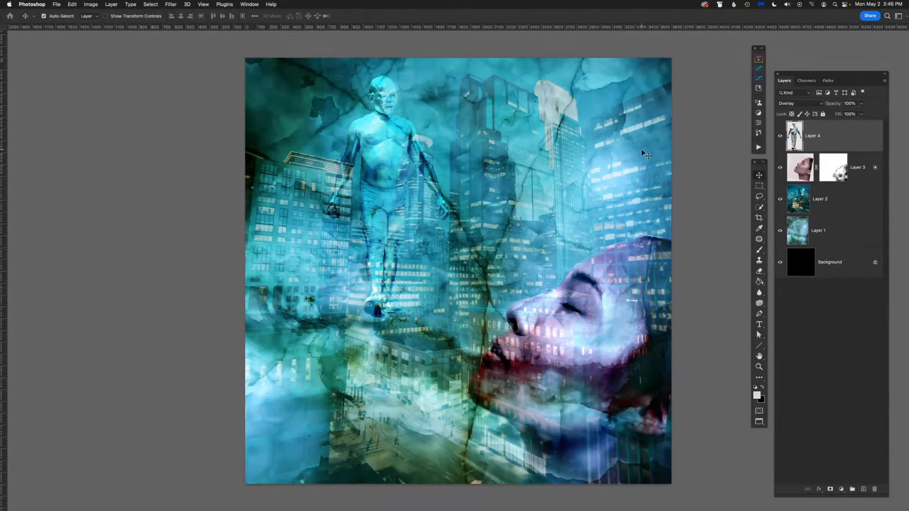
Review the whole composite and save the document.
key(super+minus)
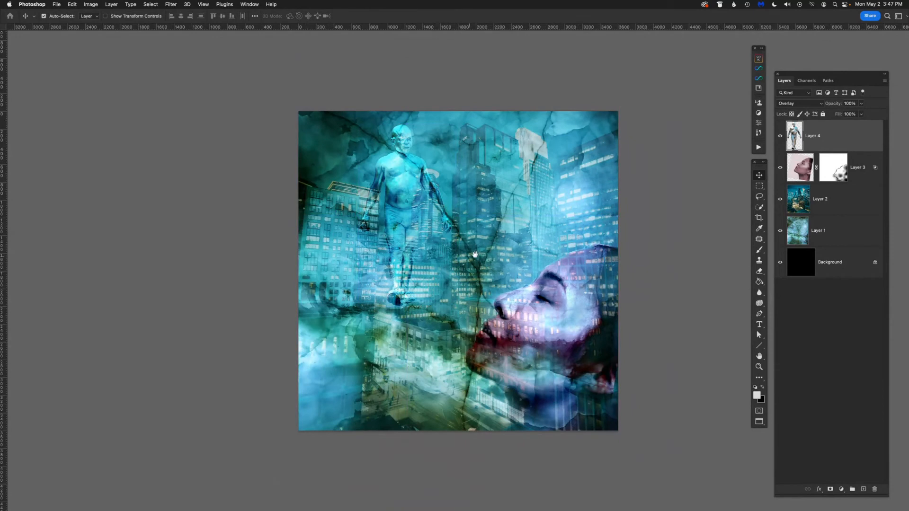
drag(475, 254, 459, 232)
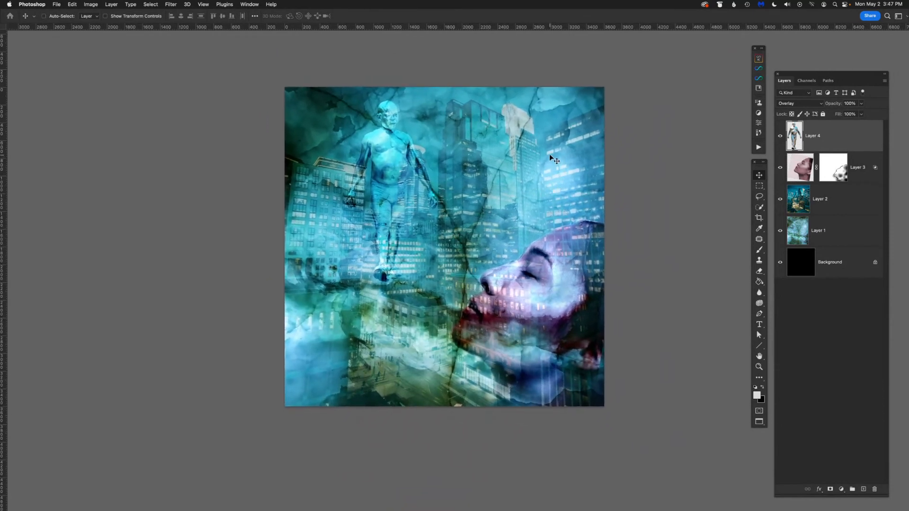
key(super+s)
key(super+equal)
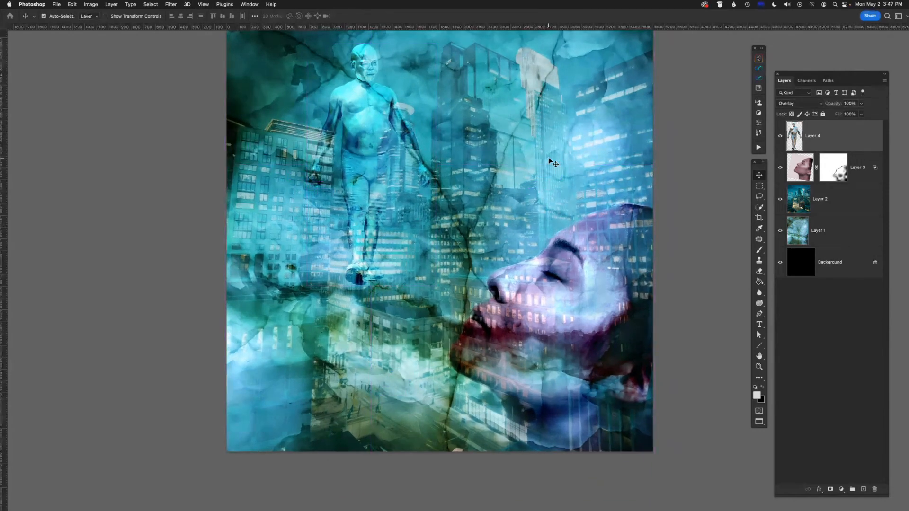
drag(422, 291, 416, 339)
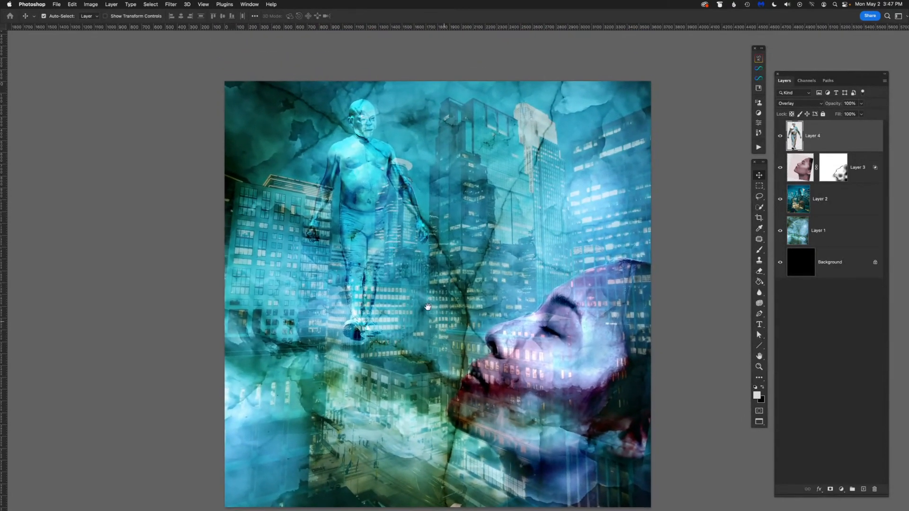
Compare the image with and without the portrait, and paint black on Layer 3's mask with a 300 px brush at 13% flow along its lower edges.
click(780, 168)
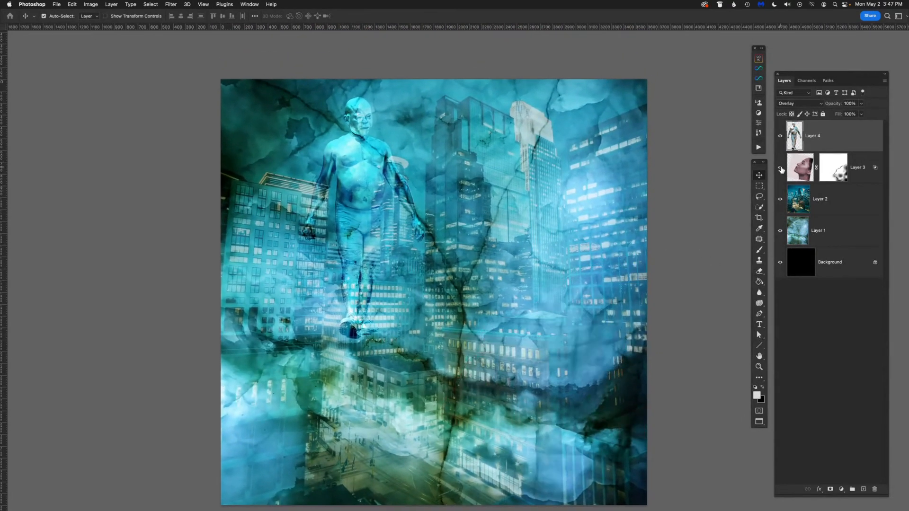
click(781, 168)
click(780, 168)
click(780, 168)
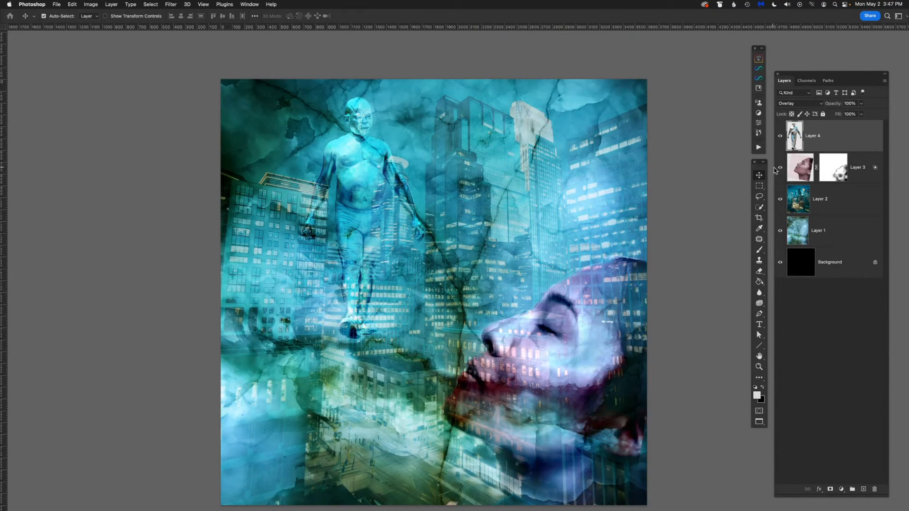
click(780, 168)
click(780, 168)
click(837, 173)
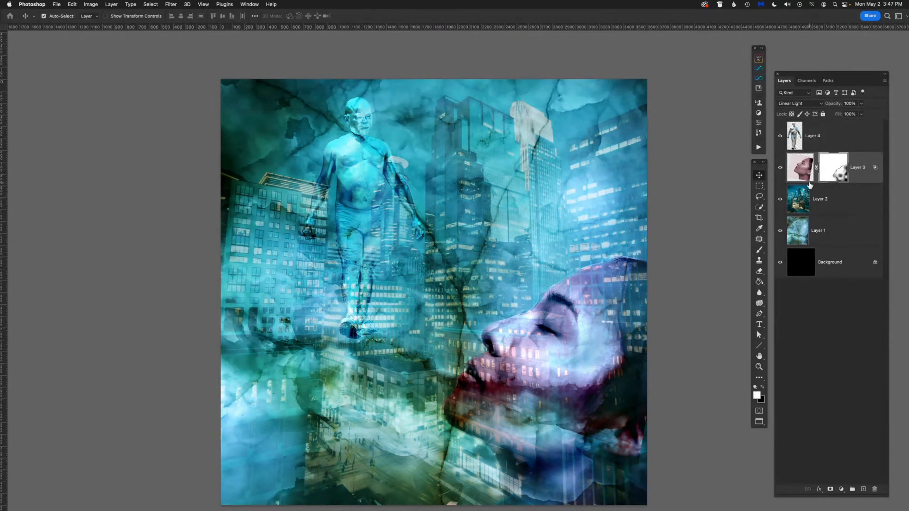
key(b)
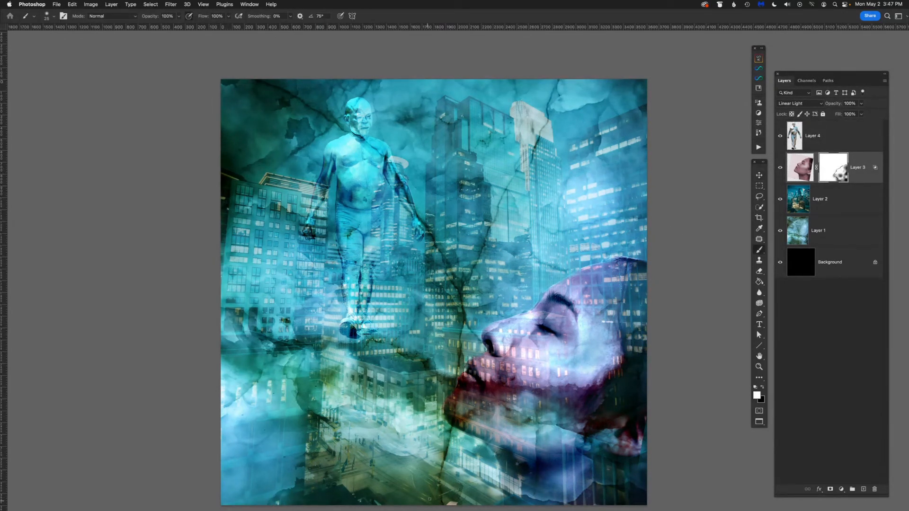
key(bracketright)
key(bracketright)
key(bracketright)
key(bracketright)
key(x)
key(bracketright)
key(bracketright)
key(bracketright)
key(bracketright)
key(bracketright)
key(bracketright)
key(bracketright)
key(bracketright)
drag(203, 16, 186, 17)
mouse_move(593, 481)
mouse_down()
mouse_move(572, 491)
mouse_move(566, 482)
mouse_move(606, 488)
mouse_move(635, 476)
mouse_move(639, 428)
mouse_move(626, 416)
mouse_move(641, 384)
mouse_move(620, 379)
mouse_move(651, 365)
mouse_move(637, 325)
mouse_move(617, 355)
mouse_move(628, 351)
mouse_move(644, 304)
mouse_move(638, 287)
mouse_move(670, 295)
mouse_up()
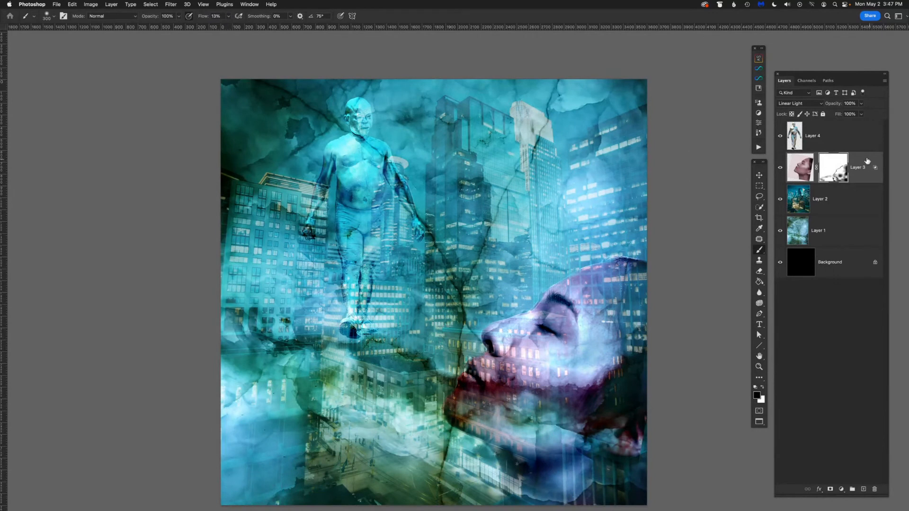
Check the figure layer's effect by toggling its visibility, and stamp all visible layers into a new merged layer above Layer 4.
click(780, 137)
click(780, 137)
click(831, 139)
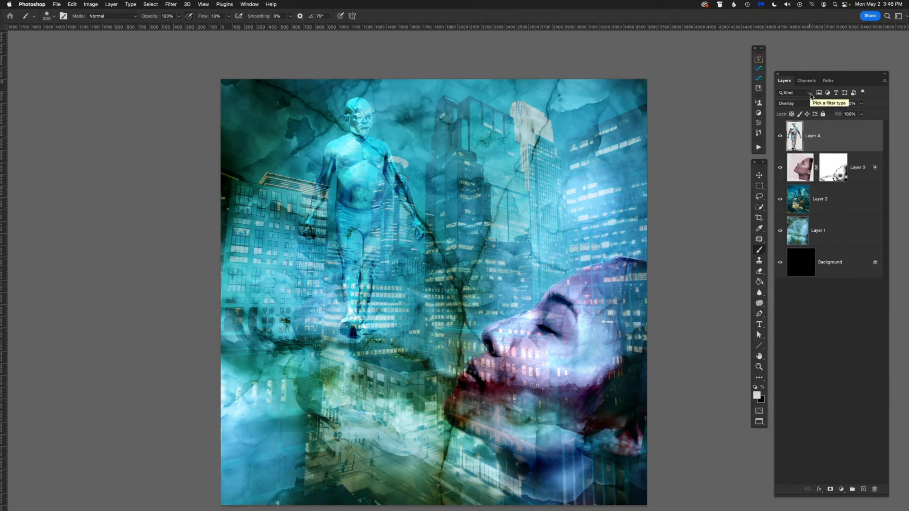
click(759, 176)
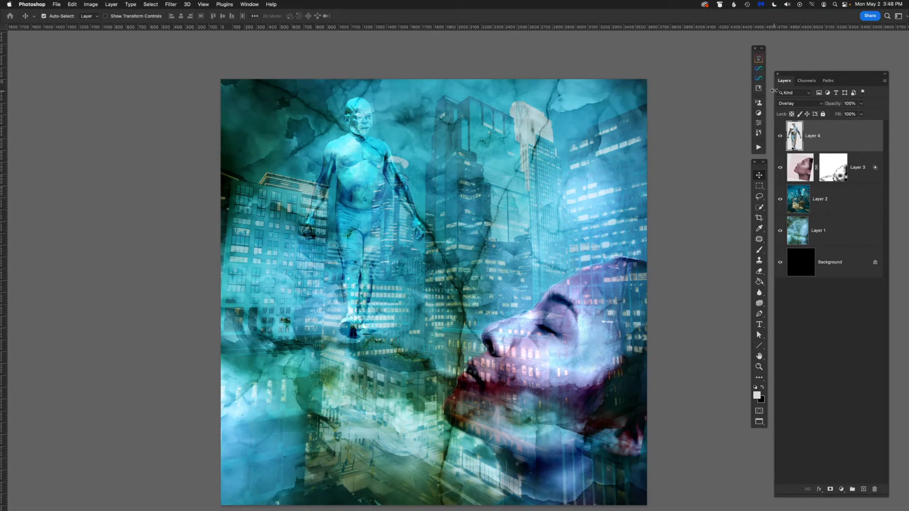
key(super+alt+shift+e)
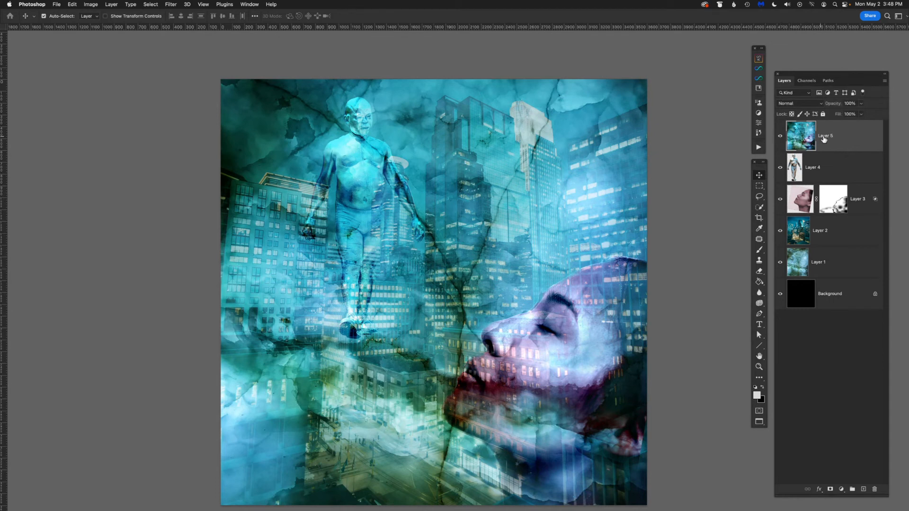
Open the merged Layer 5 in the Camera Raw Filter, show the Basic adjustments and turn off the highlight clipping warning.
click(171, 4)
click(173, 60)
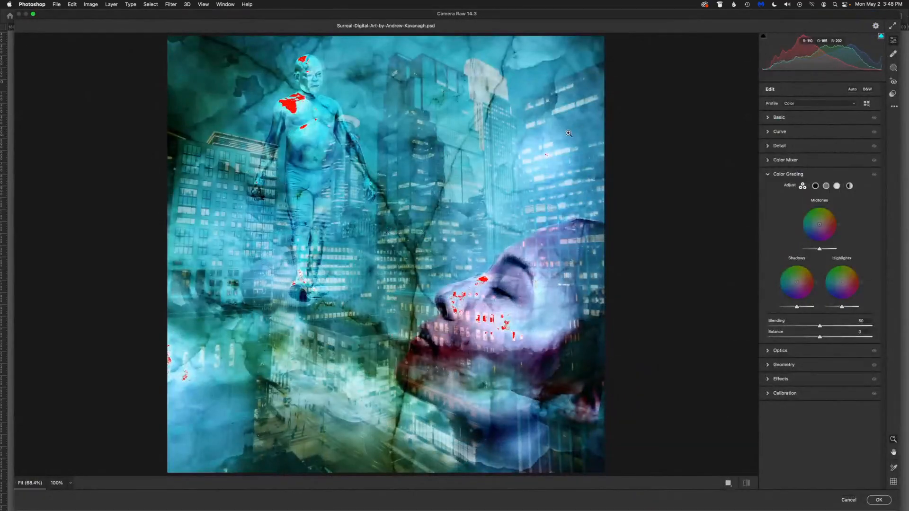
key(super+minus)
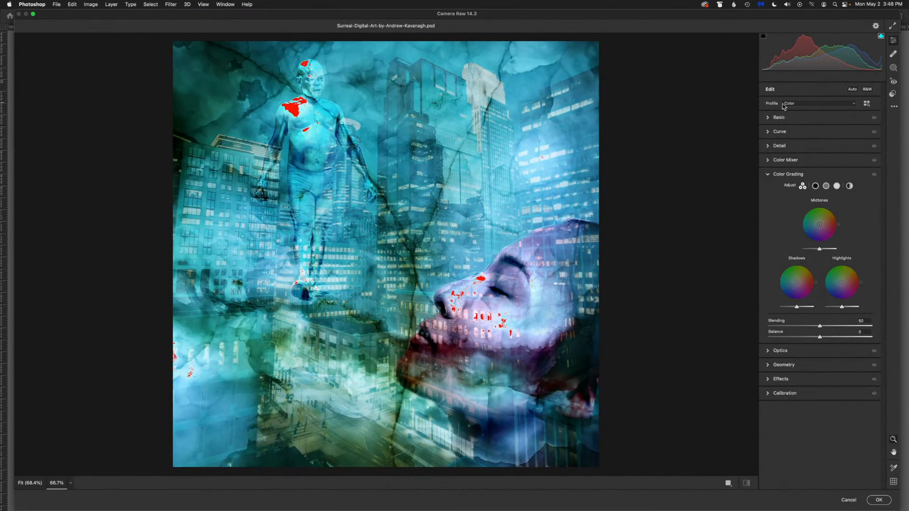
click(775, 118)
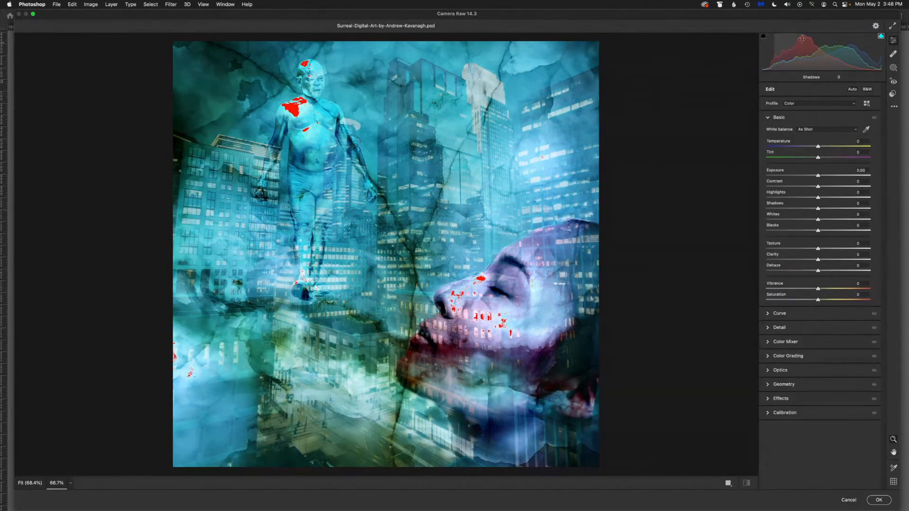
click(882, 37)
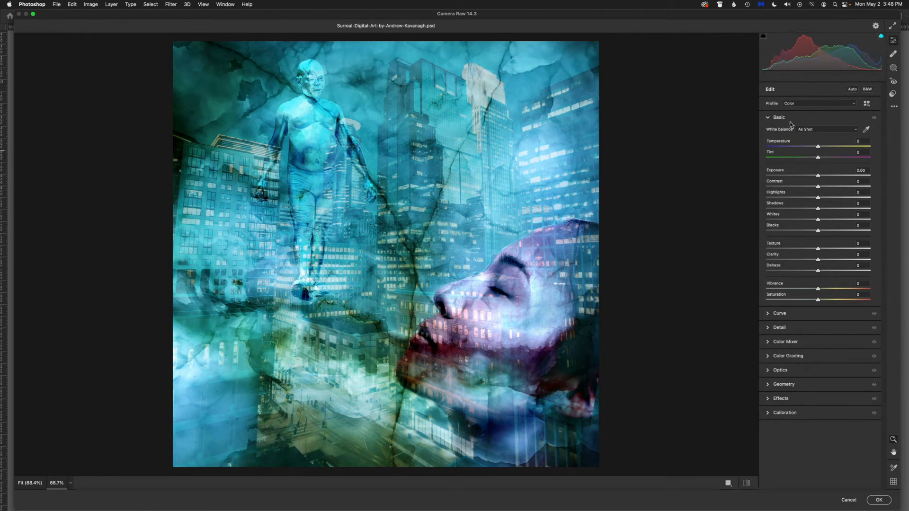
Color grade the shadows toward blue-violet with hue 262 and saturation 60.
click(768, 357)
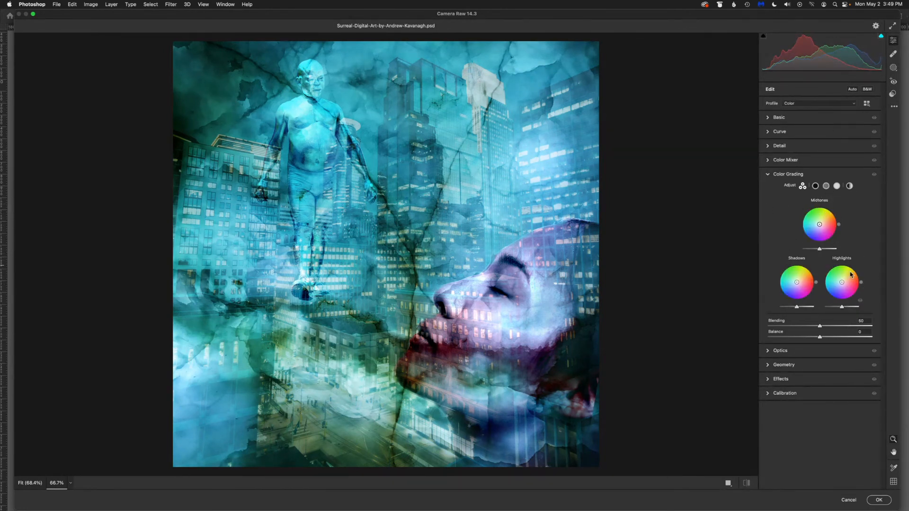
click(815, 186)
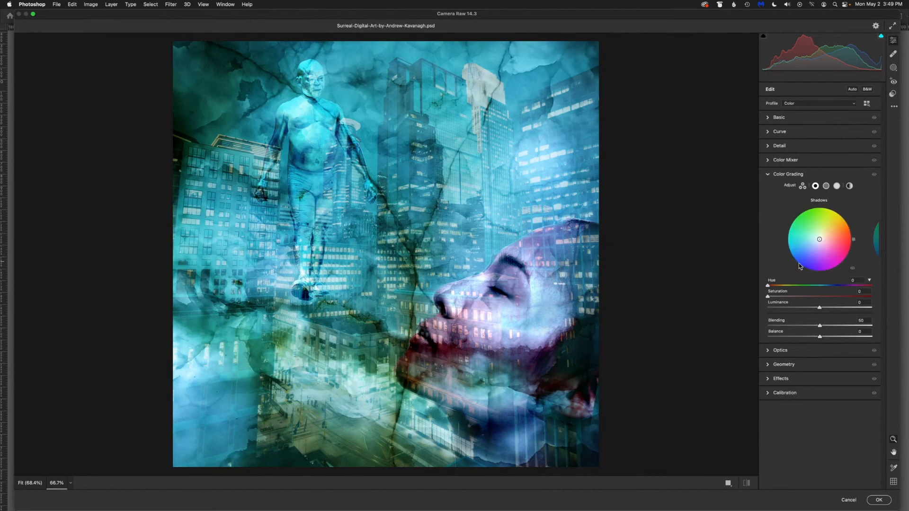
click(816, 269)
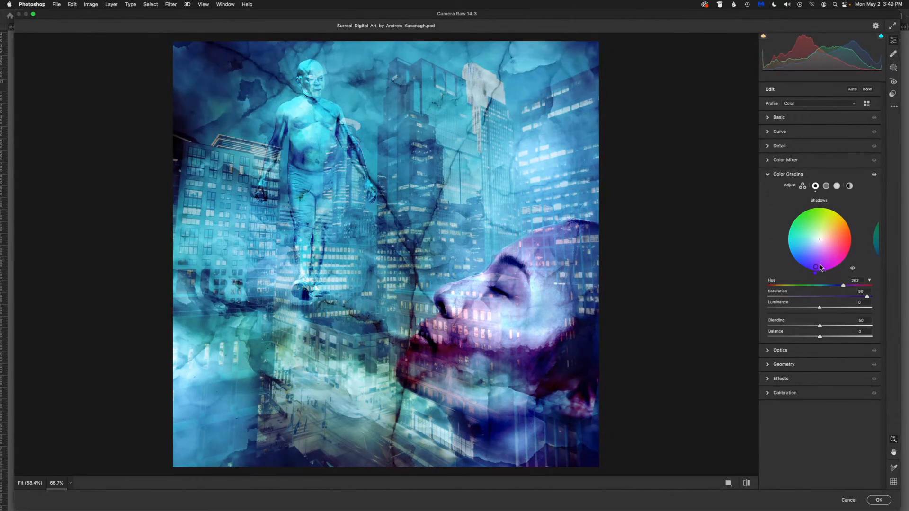
drag(815, 266, 816, 261)
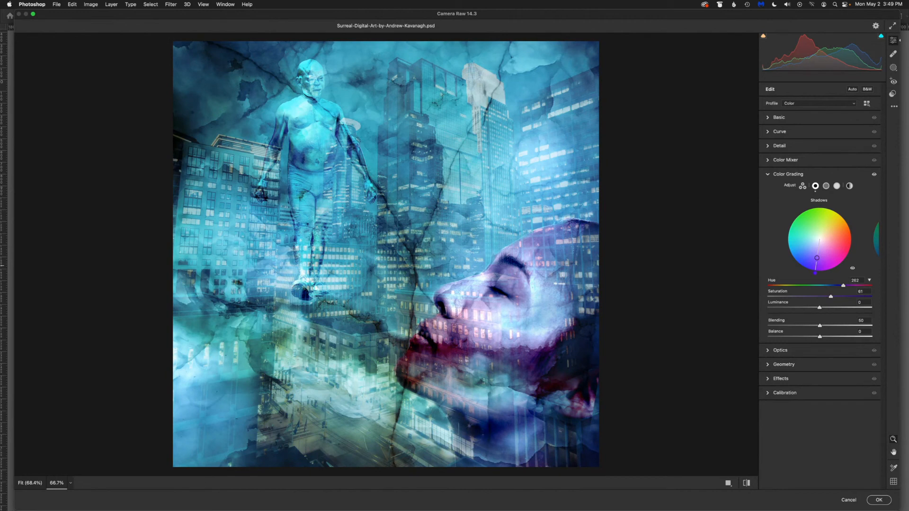
drag(817, 258, 817, 259)
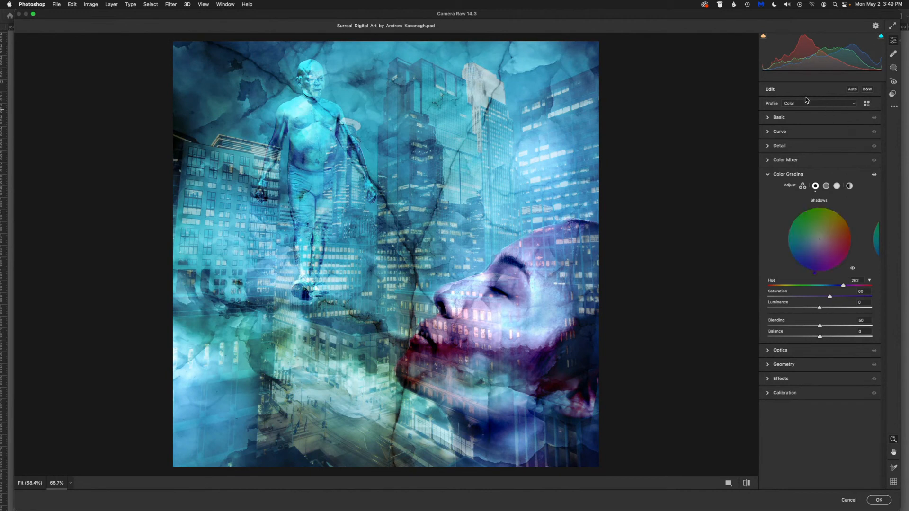
Color grade the highlights toward green with hue 107 and saturation 44.
click(837, 186)
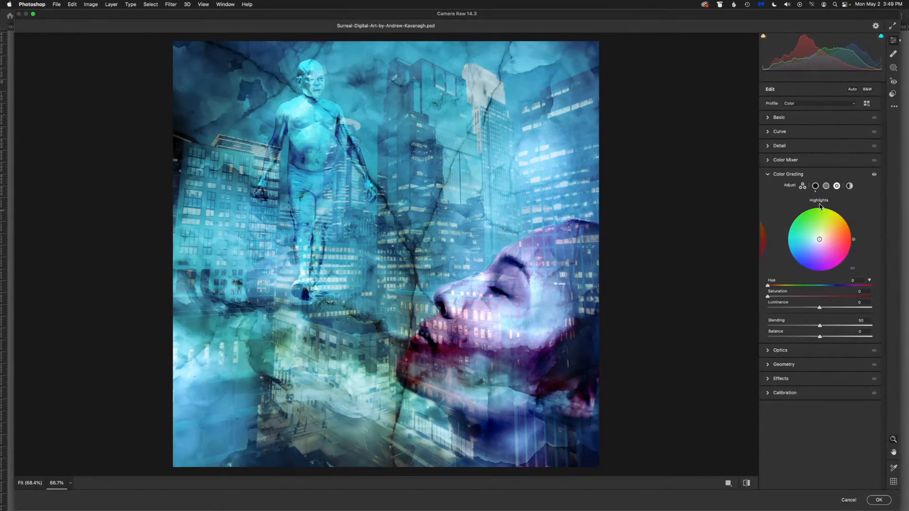
mouse_move(817, 223)
mouse_down()
mouse_move(811, 214)
mouse_move(817, 228)
mouse_up()
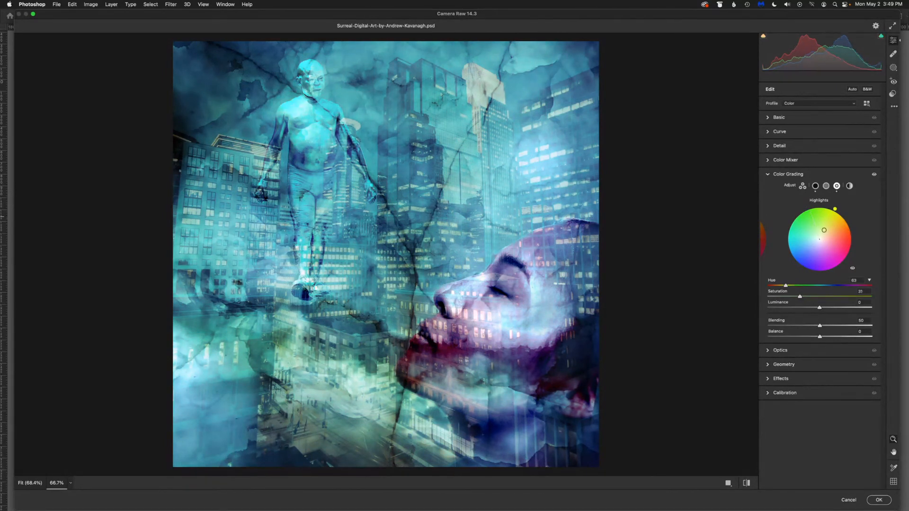
mouse_move(816, 230)
mouse_down()
mouse_move(824, 227)
mouse_move(816, 226)
mouse_up()
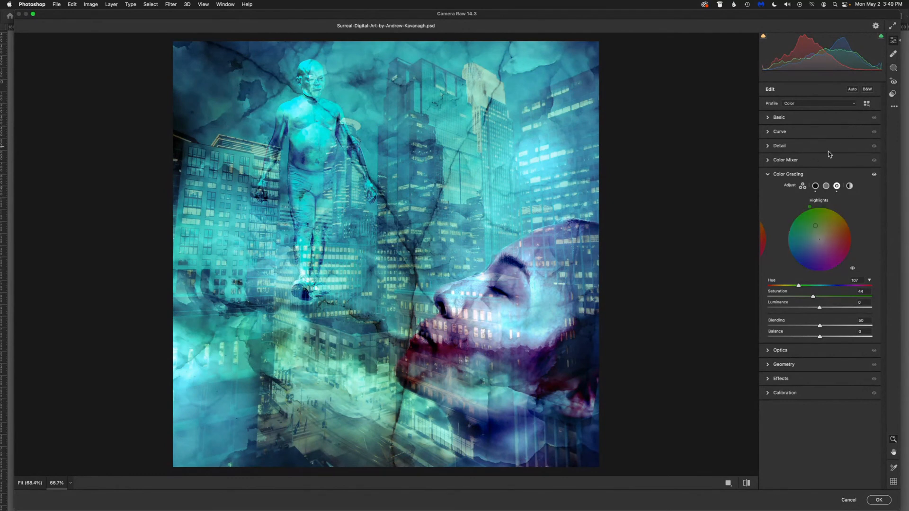
Color grade the midtones toward blue with hue 219 and saturation about 40, and apply the Camera Raw adjustments.
click(826, 187)
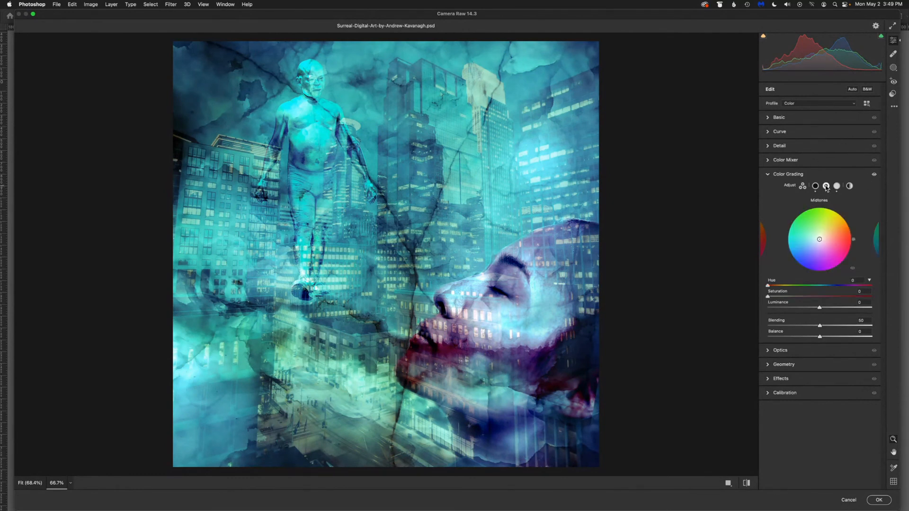
click(799, 259)
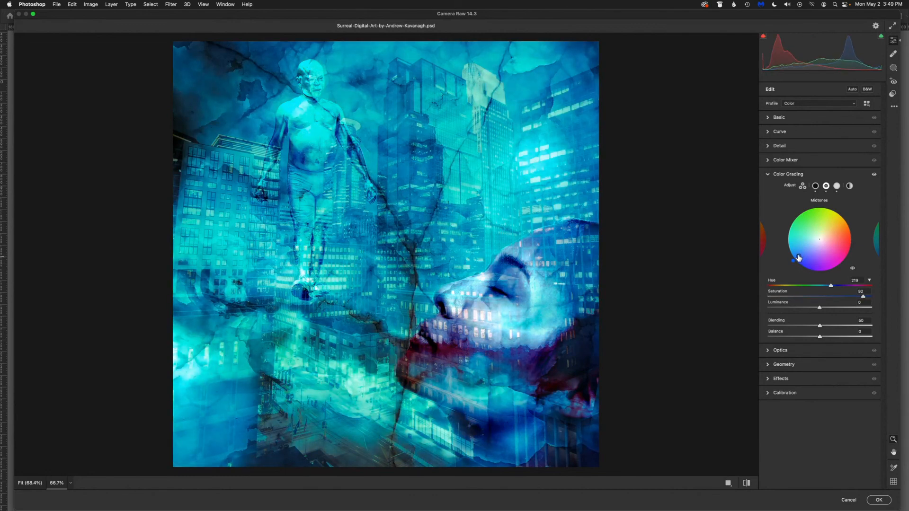
drag(800, 257, 811, 246)
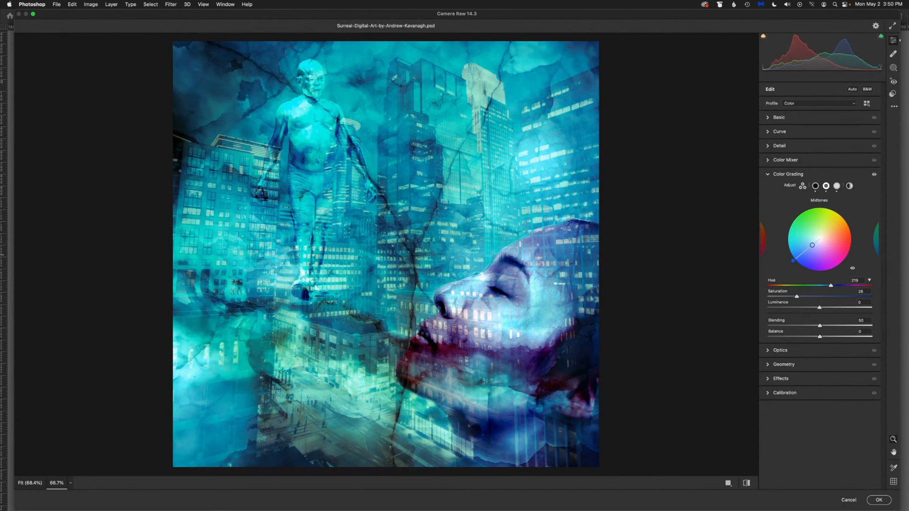
drag(812, 245, 811, 246)
drag(811, 248, 809, 247)
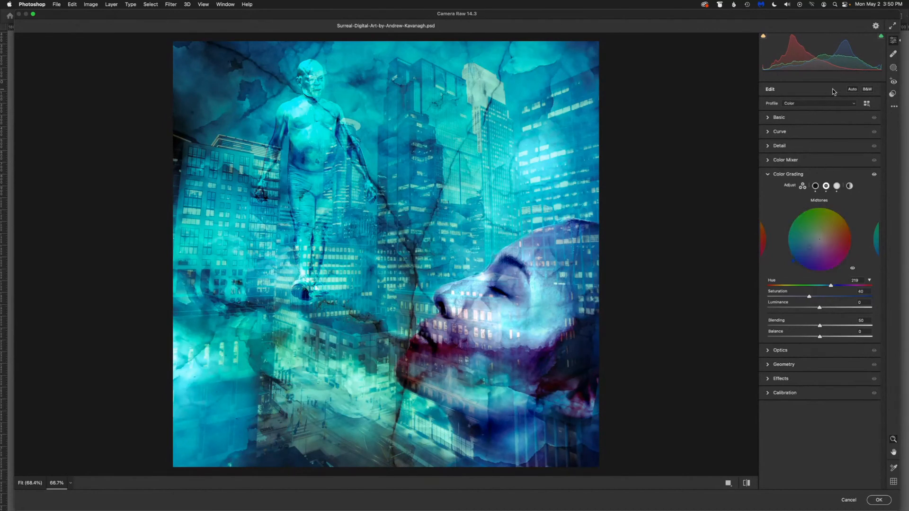
click(880, 501)
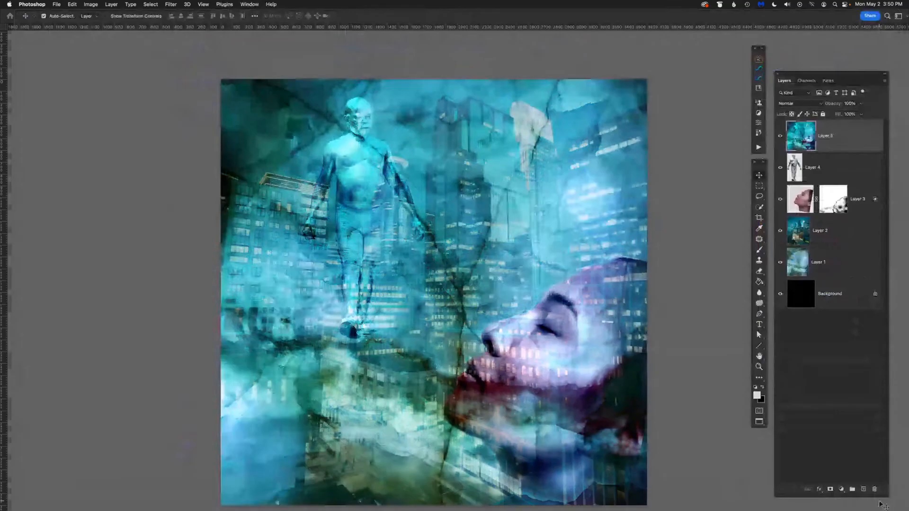
Compare the composite with and without the color grading by toggling Layer 5's visibility repeatedly.
click(780, 137)
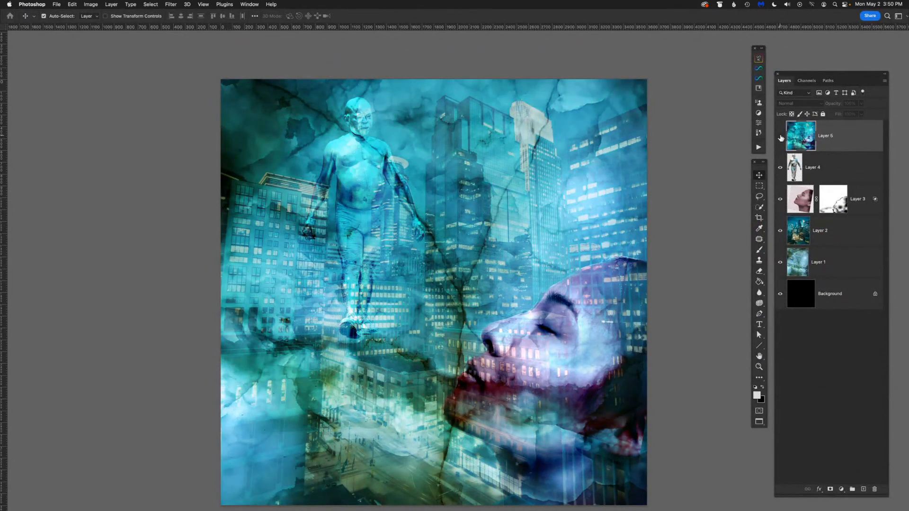
click(781, 138)
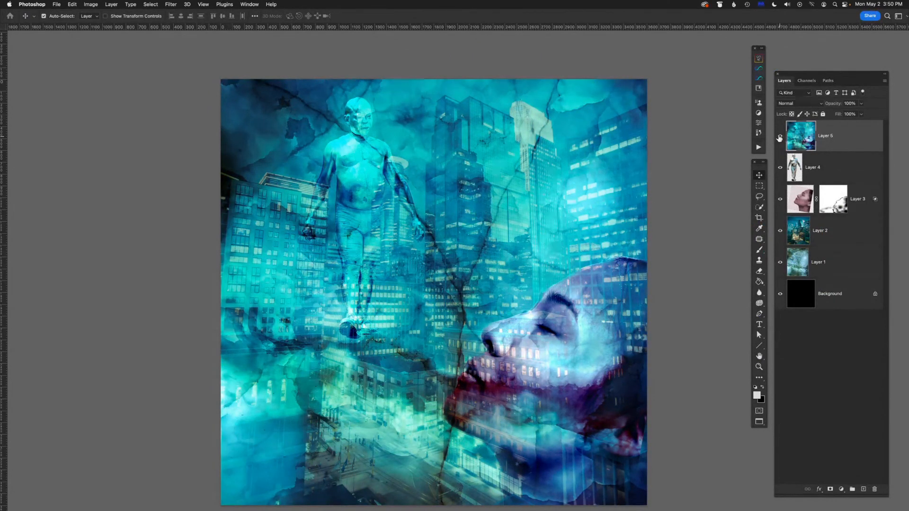
click(781, 138)
click(780, 137)
click(781, 137)
click(781, 138)
click(781, 137)
click(781, 137)
click(781, 137)
click(781, 137)
Add a mask to Layer 5 and paint it black over the street and central buildings with a 500 px brush at 13% flow.
click(829, 491)
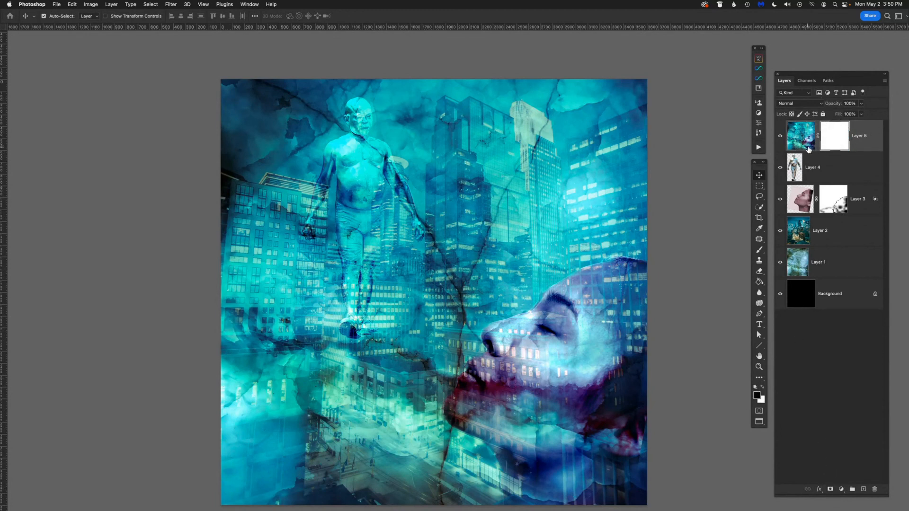
key(b)
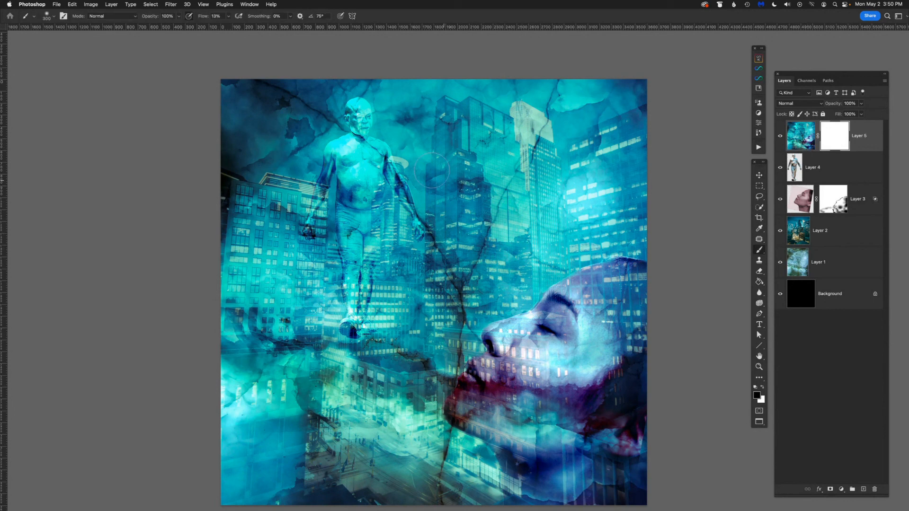
key(bracketright)
click(780, 137)
click(780, 137)
click(780, 137)
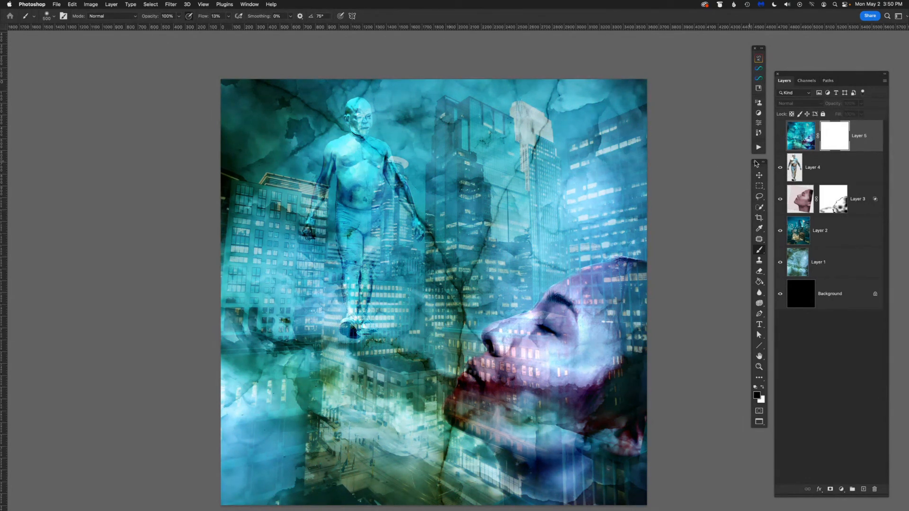
click(780, 137)
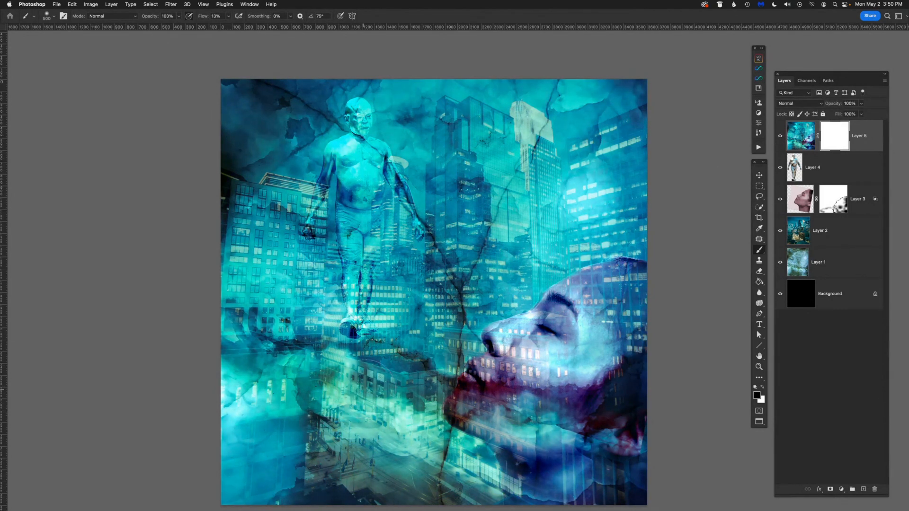
mouse_move(359, 436)
mouse_down()
mouse_move(342, 481)
mouse_move(384, 436)
mouse_move(405, 490)
mouse_up()
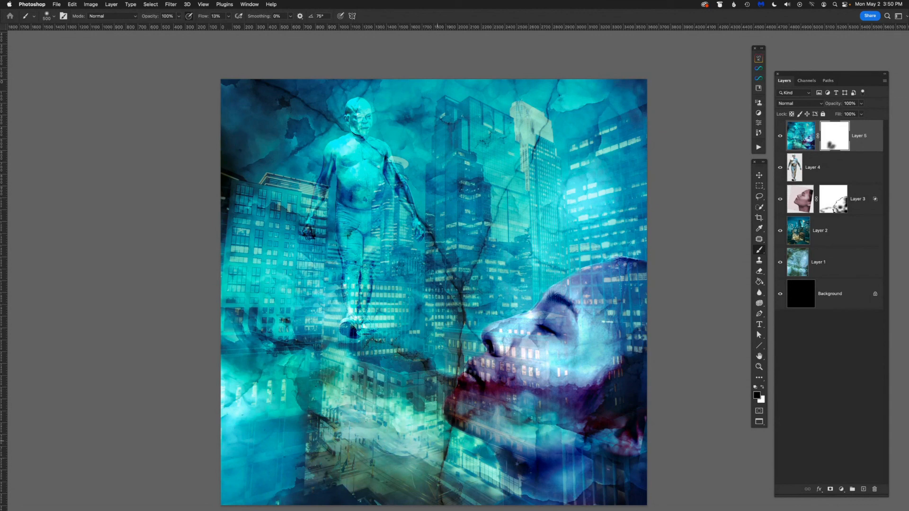
drag(389, 390, 397, 378)
mouse_move(426, 475)
mouse_down()
mouse_move(488, 457)
mouse_move(456, 499)
mouse_up()
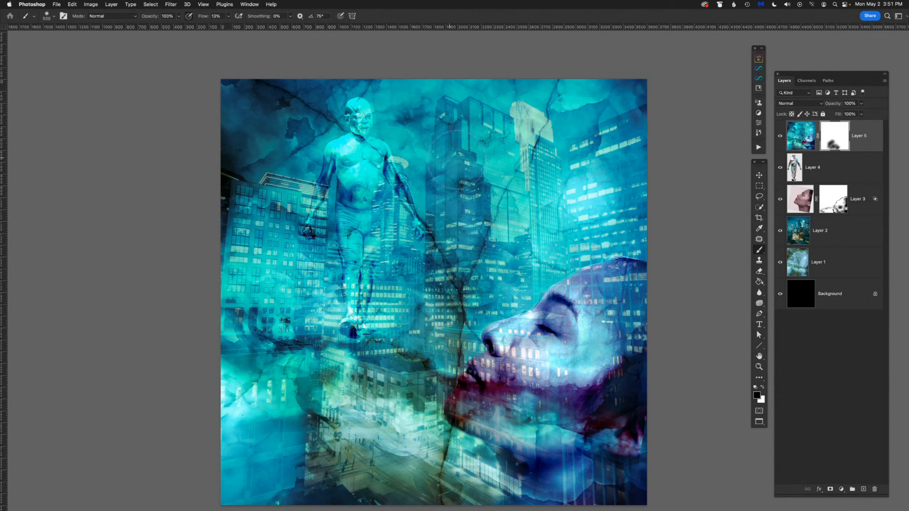
mouse_move(415, 312)
mouse_down()
mouse_move(399, 366)
mouse_move(315, 437)
mouse_move(341, 426)
mouse_up()
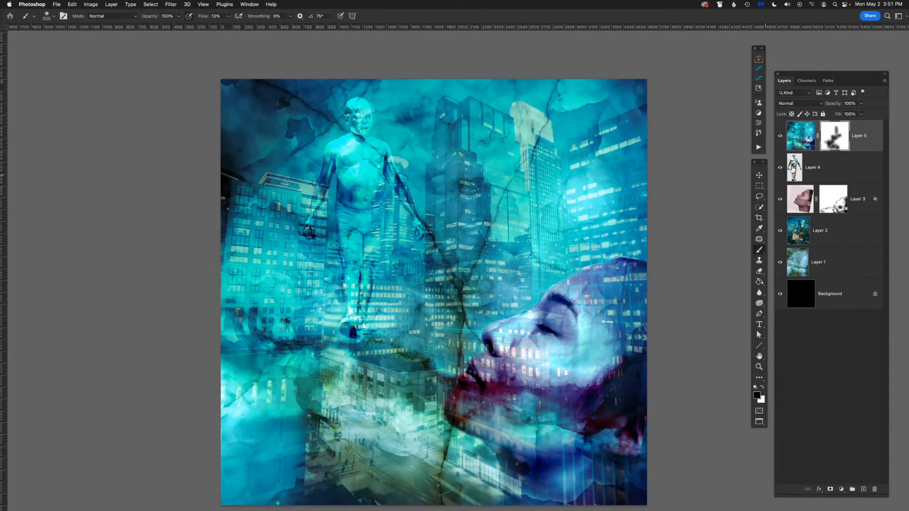
Compare the image with and without Layer 5, and paint black on its mask over the left-hand buildings and lower-left clouds.
click(781, 136)
click(781, 136)
click(782, 136)
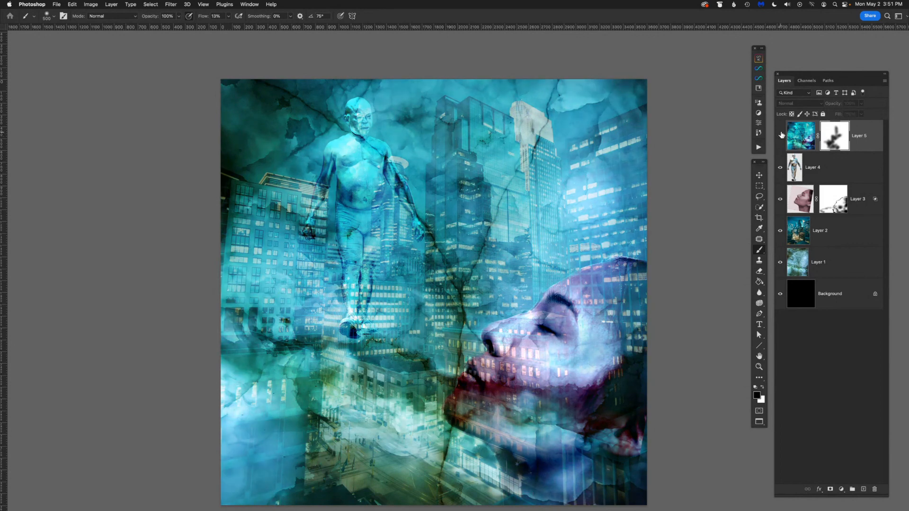
click(780, 135)
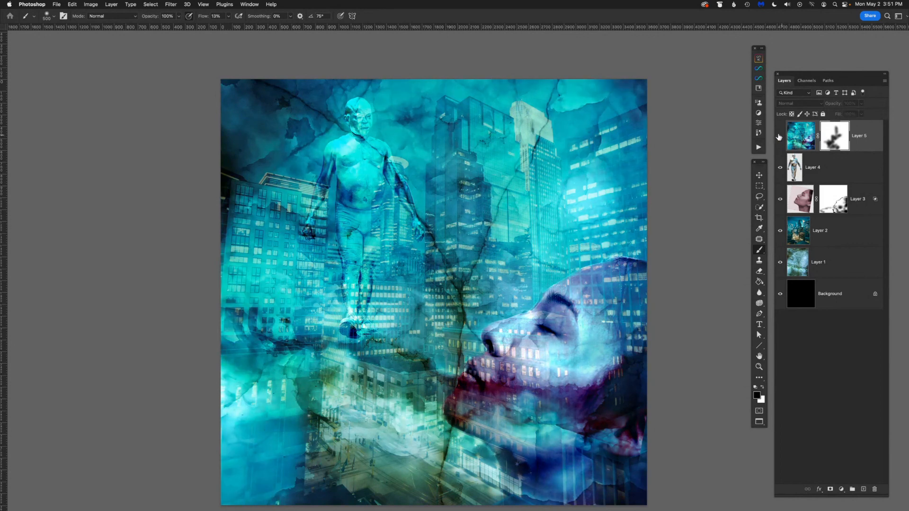
click(780, 136)
click(781, 136)
drag(249, 270, 256, 270)
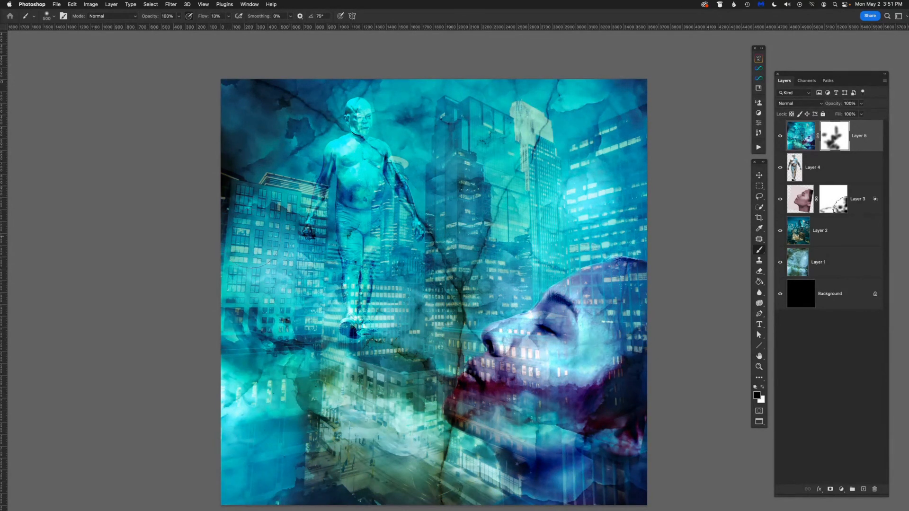
drag(313, 287, 280, 283)
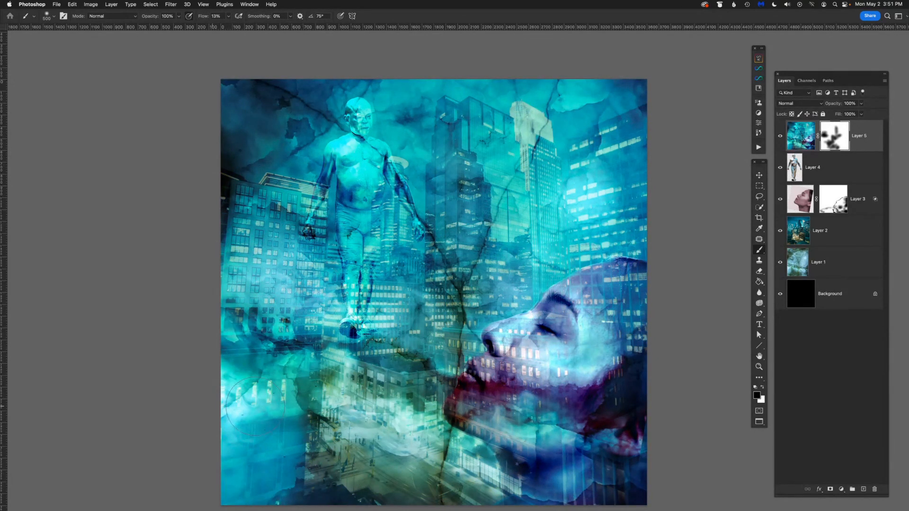
mouse_move(281, 453)
mouse_down()
mouse_move(253, 406)
mouse_move(234, 402)
mouse_up()
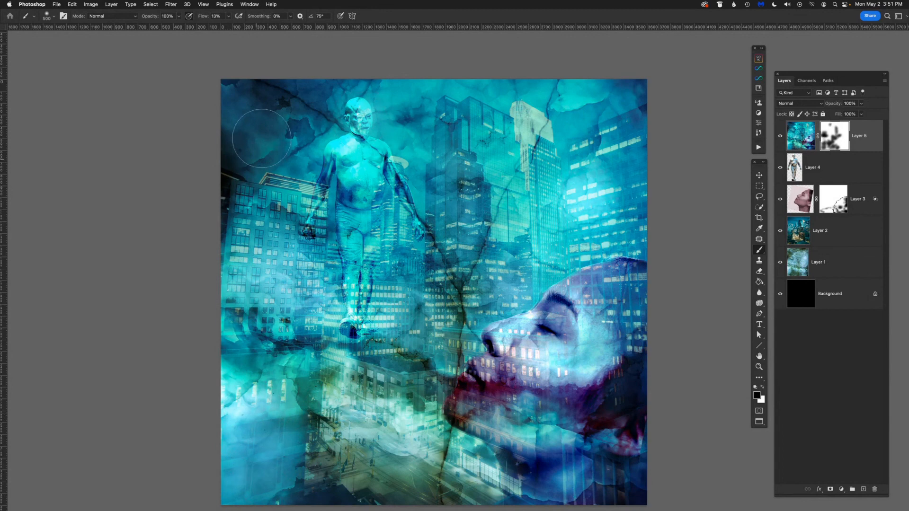
Recheck Layer 5's effect by toggling its visibility, and paint black on its mask over the lit building above the portrait.
click(781, 137)
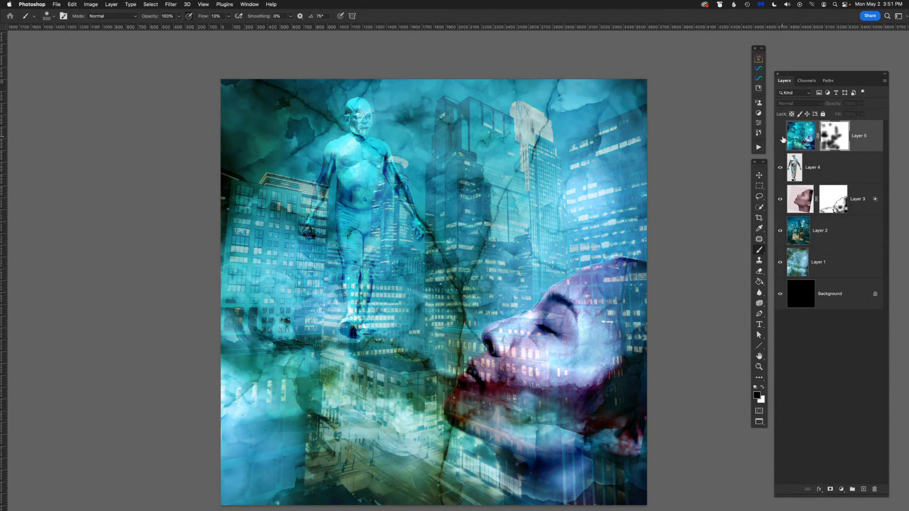
click(780, 136)
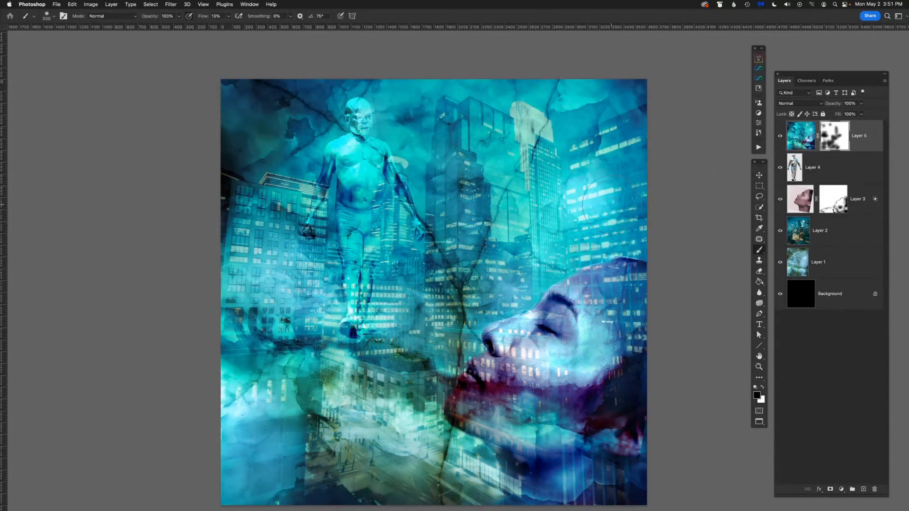
click(783, 137)
click(781, 137)
mouse_move(588, 127)
mouse_down()
mouse_move(592, 193)
mouse_move(585, 216)
mouse_up()
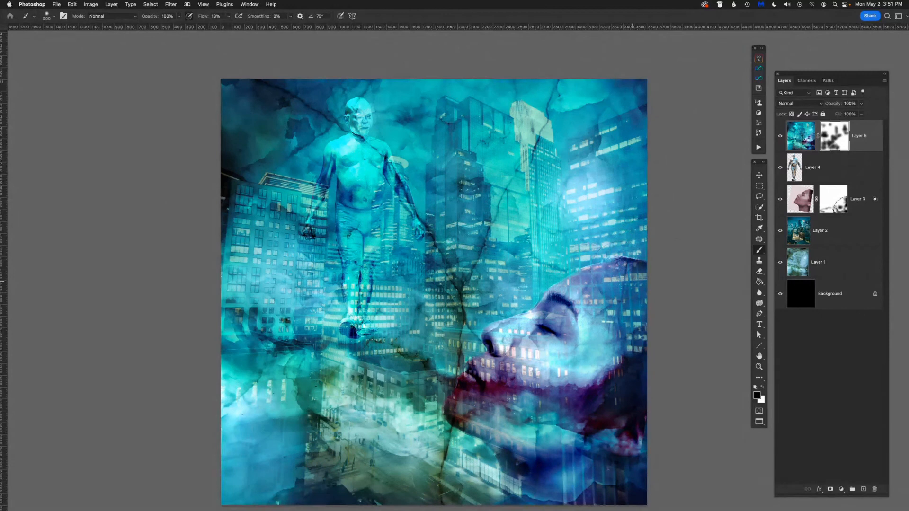